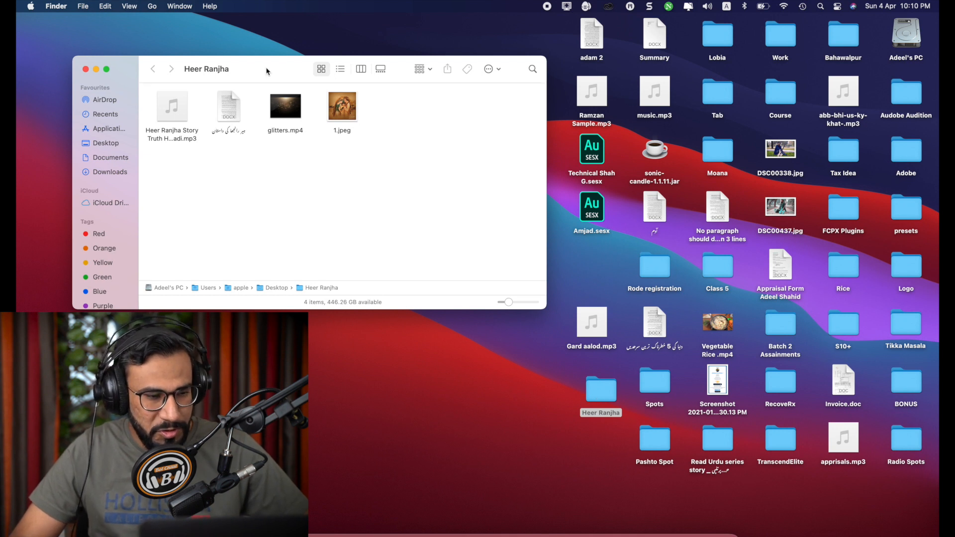
# Step: Switch to Photoshop and create a new document using the Youtube Thumbnail preset at 1280 x 720 pixels
pyautogui.moveTo(265, 70); pyautogui.dragTo(422, 70)
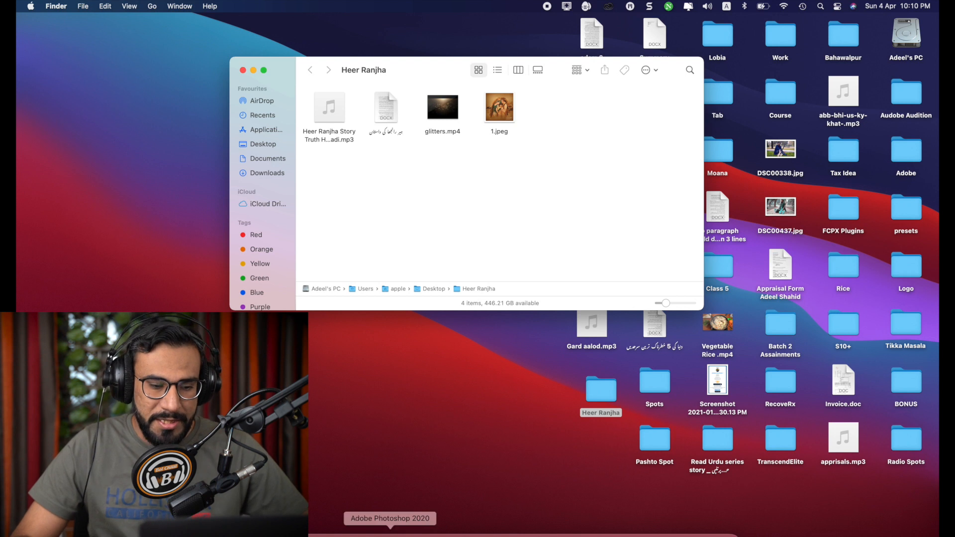
pyautogui.click(383, 529)
pyautogui.click(52, 129)
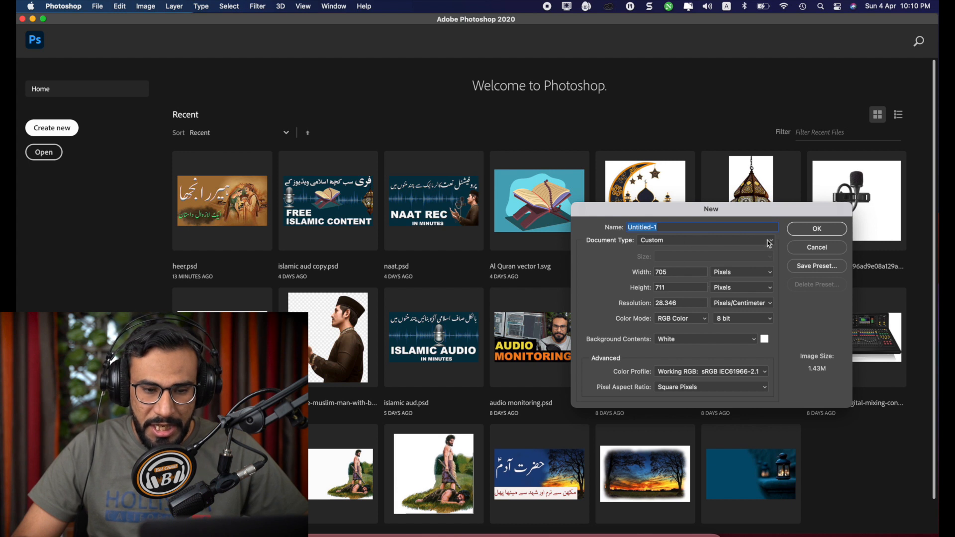
pyautogui.click(770, 243)
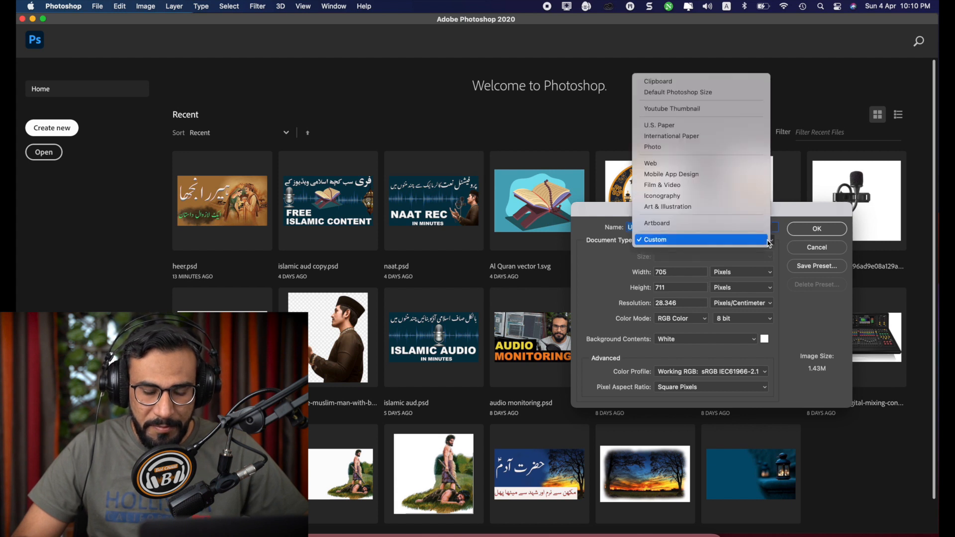
pyautogui.click(699, 110)
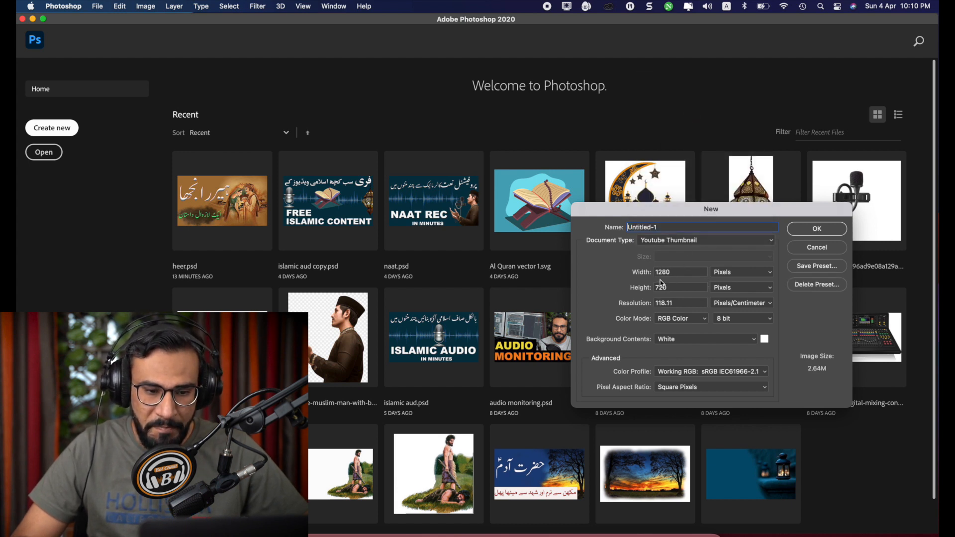
pyautogui.moveTo(704, 214); pyautogui.dragTo(511, 121)
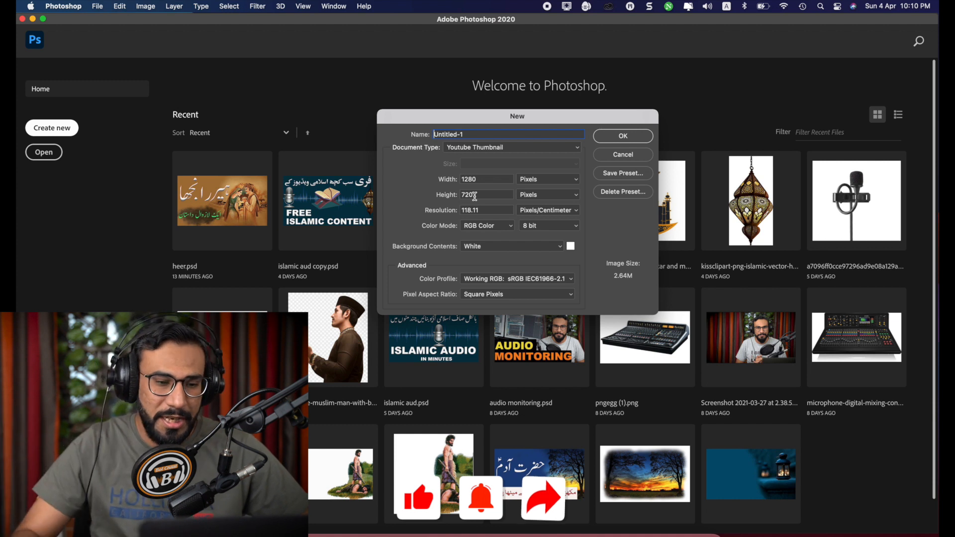
pyautogui.click(638, 139)
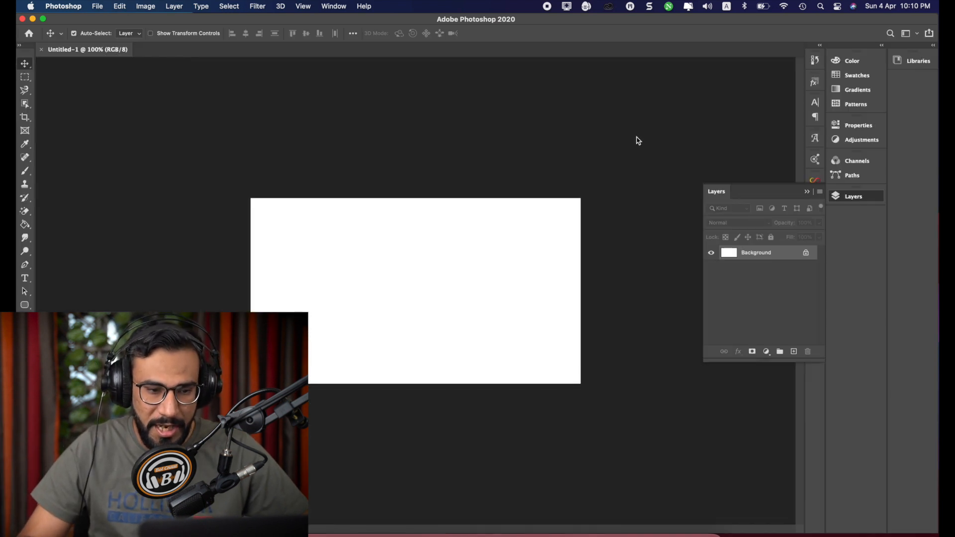
# Step: Collapse the Layers panel and float the blank Untitled-1 document in its own window
pyautogui.click(860, 200)
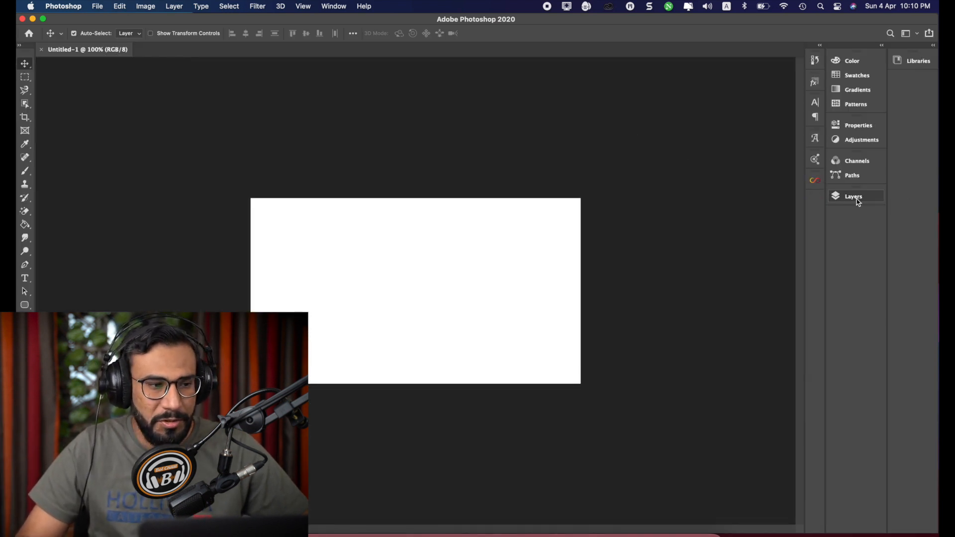
pyautogui.moveTo(84, 52); pyautogui.dragTo(88, 77)
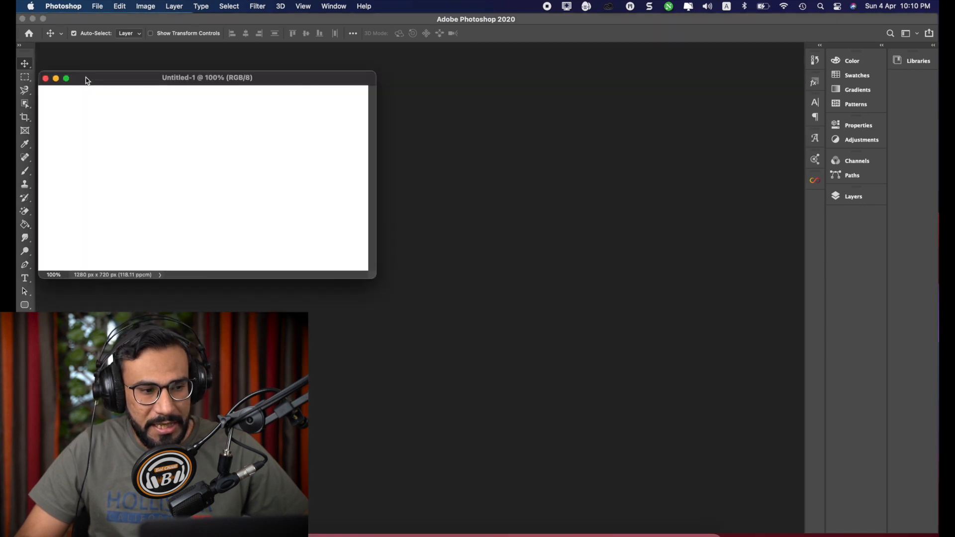
pyautogui.moveTo(188, 79); pyautogui.dragTo(272, 67)
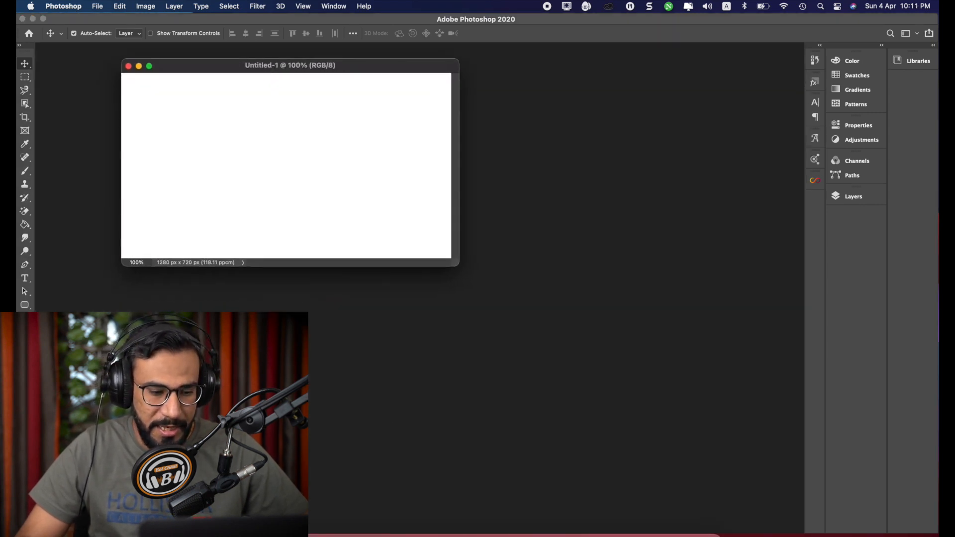
# Step: Bring 1.jpeg from the Heer Ranjha folder in Finder into Photoshop as an open document
pyautogui.press('super+Tab')
pyautogui.moveTo(403, 69); pyautogui.dragTo(591, 266)
pyautogui.moveTo(697, 308); pyautogui.dragTo(626, 170)
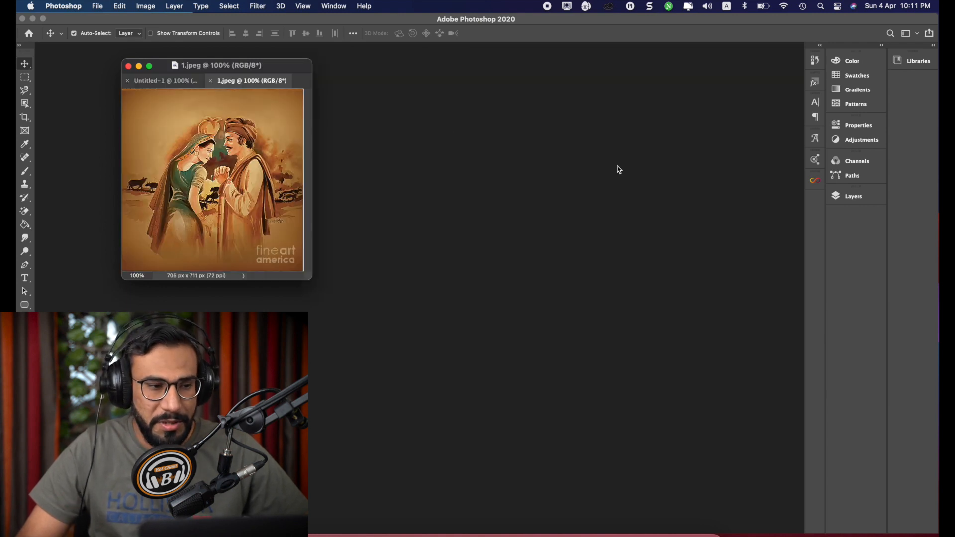
# Step: Separate 1.jpeg into its own floating window beside Untitled-1 and enlarge the window around the picture
pyautogui.moveTo(260, 85); pyautogui.dragTo(604, 85)
pyautogui.click(270, 70)
pyautogui.moveTo(309, 262); pyautogui.dragTo(498, 352)
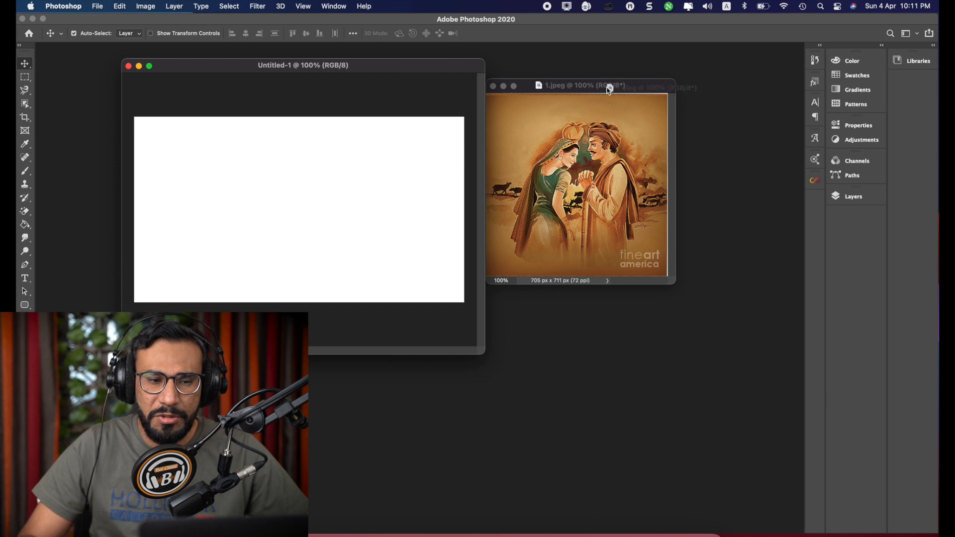
pyautogui.moveTo(601, 89); pyautogui.dragTo(685, 96)
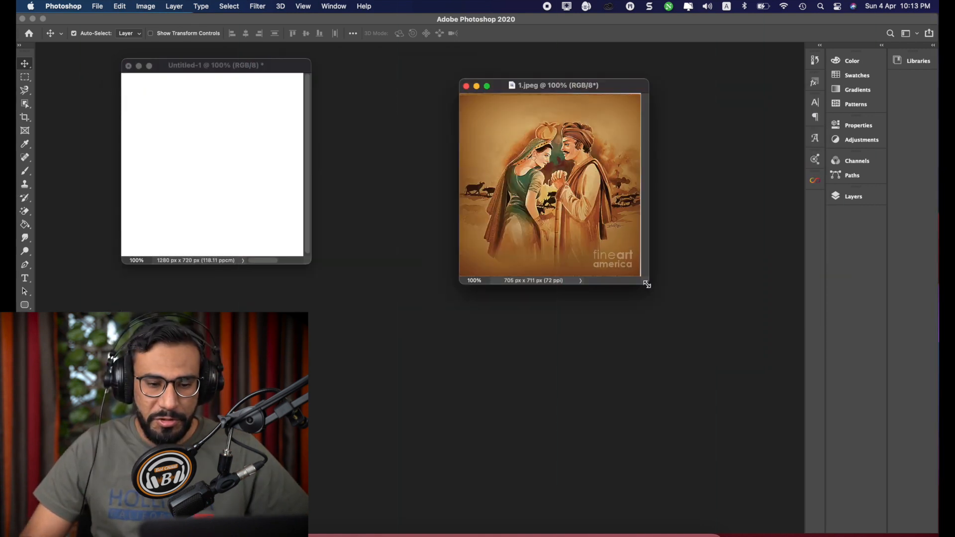
pyautogui.moveTo(647, 285); pyautogui.dragTo(788, 433)
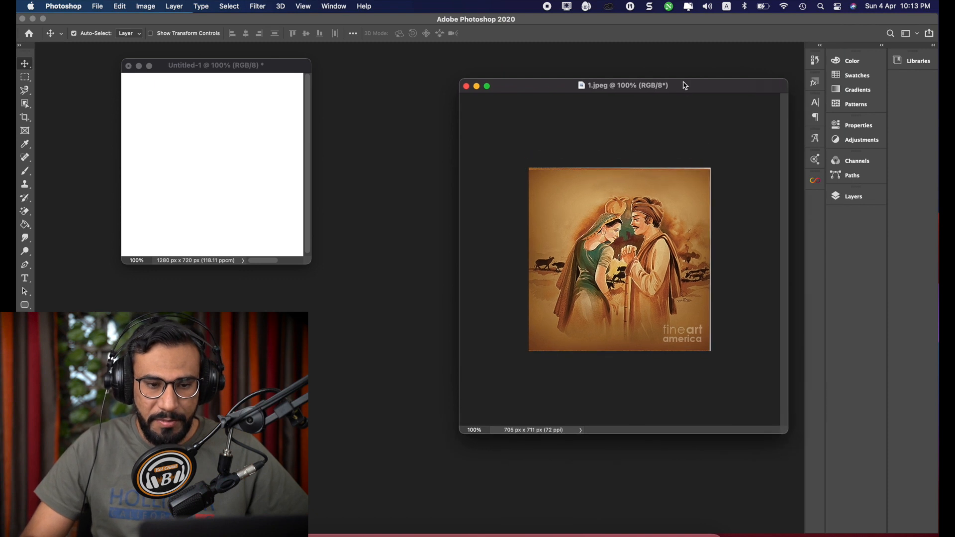
pyautogui.moveTo(685, 86); pyautogui.dragTo(599, 85)
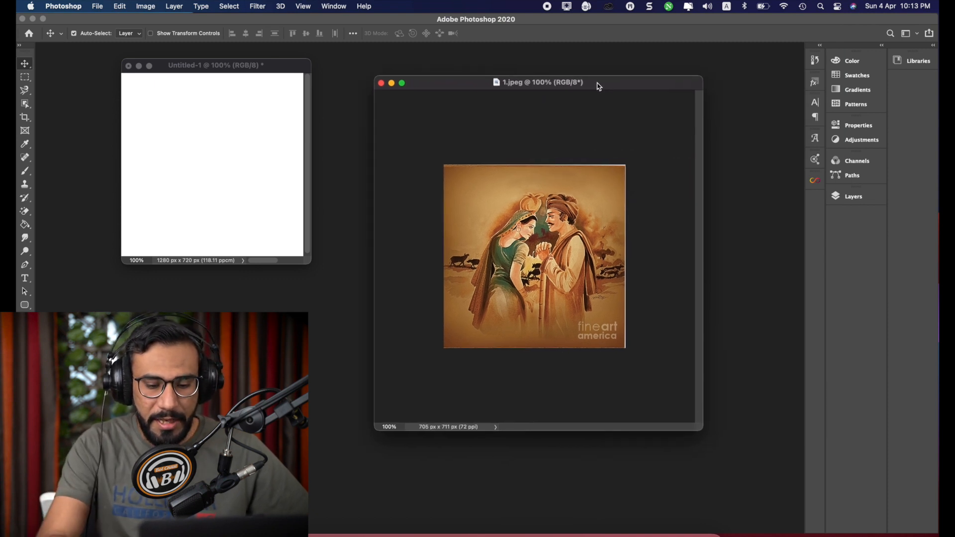
# Step: Cover the "fineart america" watermark on 1.jpeg with nearby plain background using the Clone Stamp tool
pyautogui.press('super+plus')
pyautogui.press('super+plus')
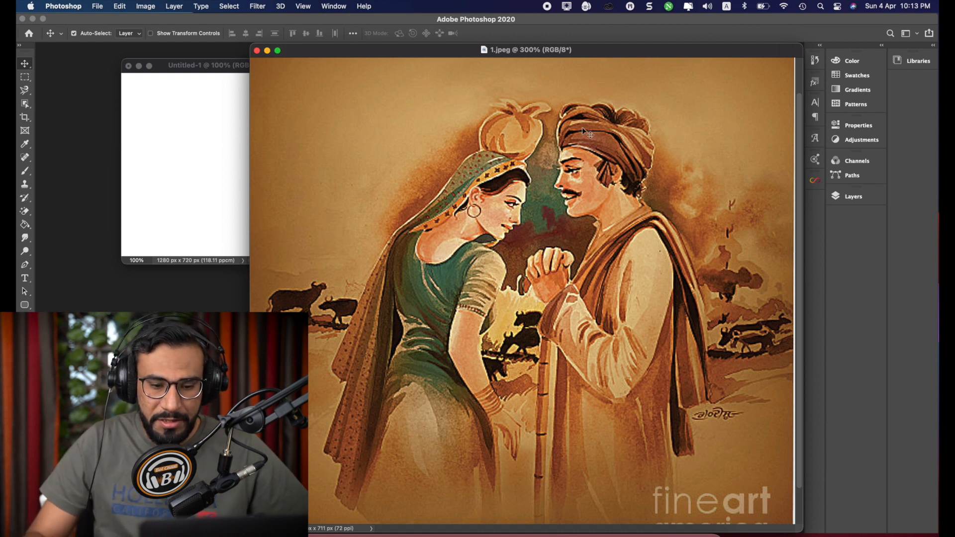
pyautogui.scroll(-3, 666, 324)
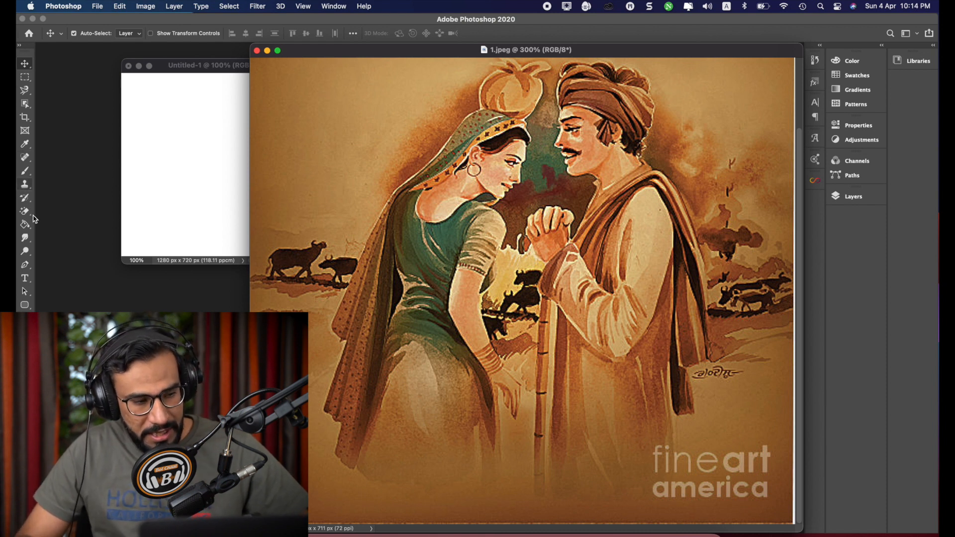
pyautogui.click(25, 186)
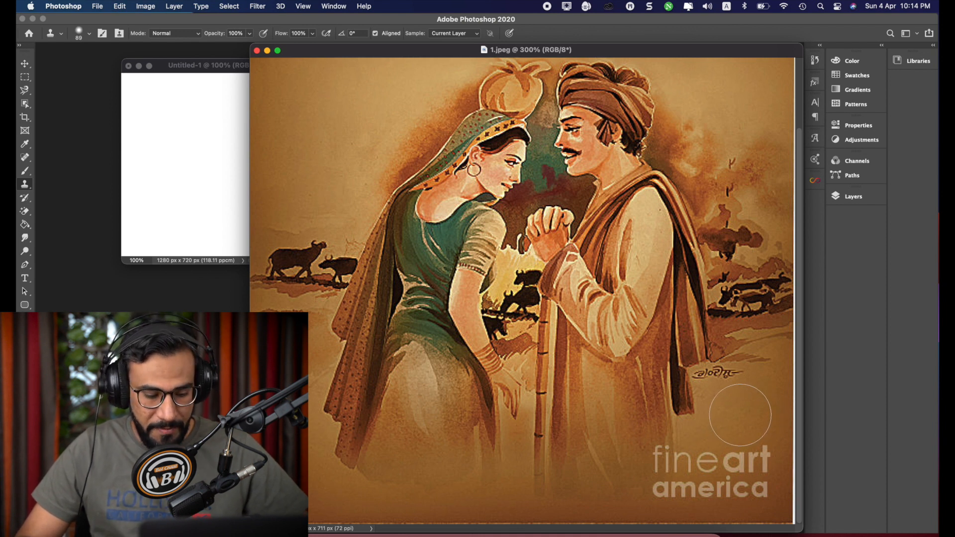
pyautogui.press('alt')
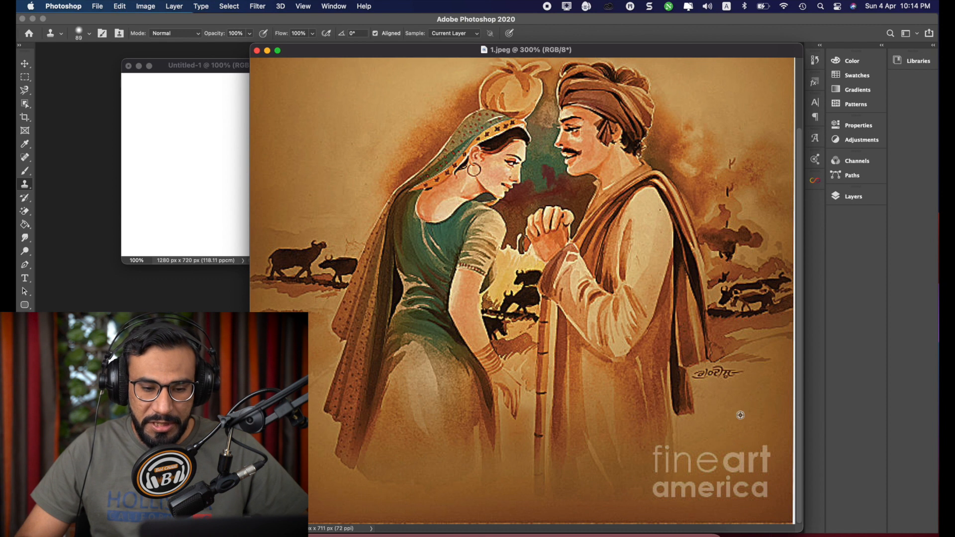
pyautogui.keyDown('alt'); pyautogui.click(741, 415); pyautogui.keyUp('alt')
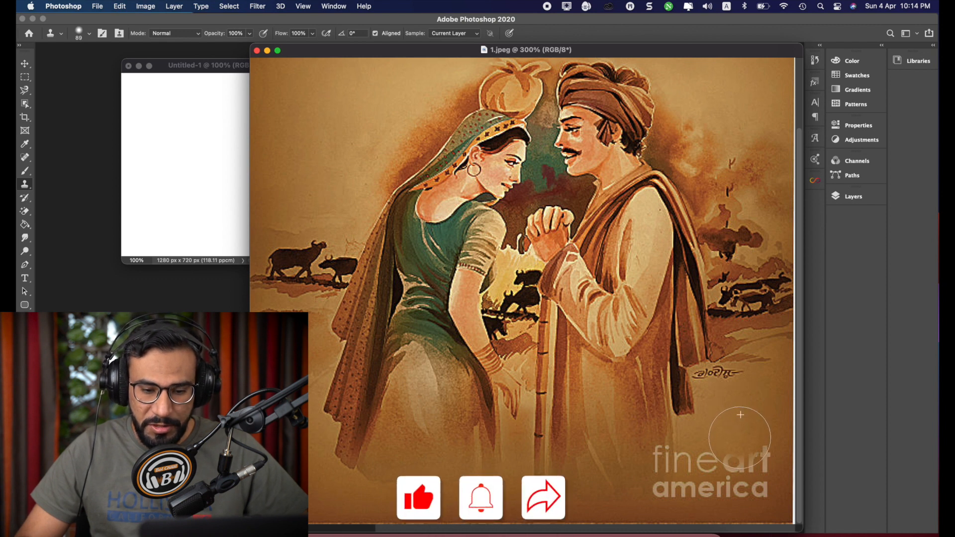
pyautogui.click(741, 443)
pyautogui.click(741, 443)
pyautogui.moveTo(741, 442)
pyautogui.mouseDown()
pyautogui.moveTo(750, 477)
pyautogui.moveTo(739, 480)
pyautogui.moveTo(774, 457)
pyautogui.moveTo(715, 474)
pyautogui.mouseUp()
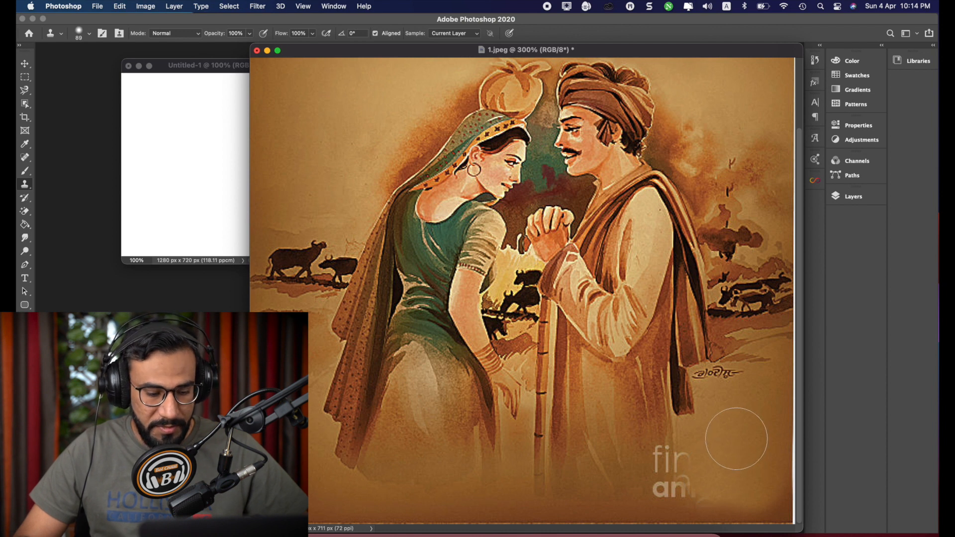
pyautogui.keyDown('alt'); pyautogui.click(736, 441); pyautogui.keyUp('alt')
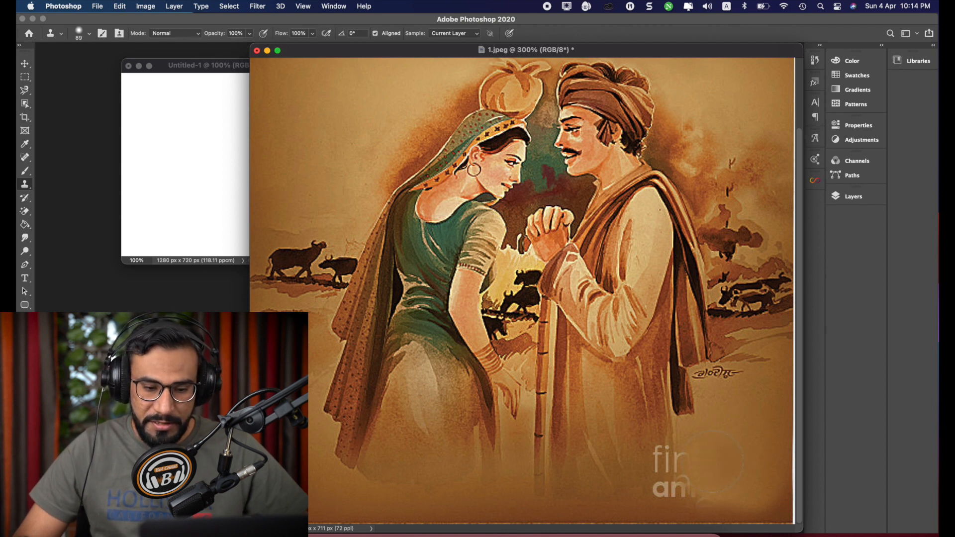
pyautogui.moveTo(701, 466)
pyautogui.mouseDown()
pyautogui.moveTo(670, 485)
pyautogui.moveTo(669, 470)
pyautogui.moveTo(675, 488)
pyautogui.mouseUp()
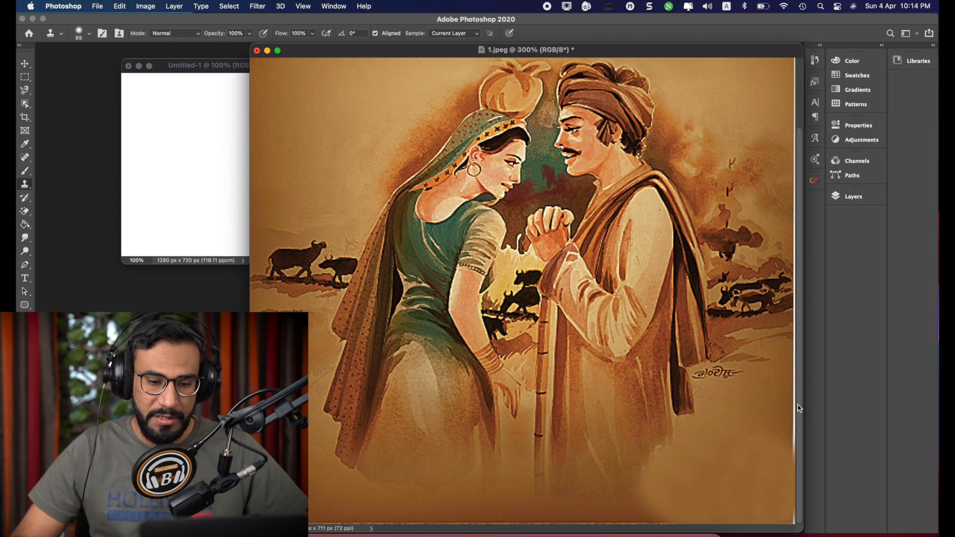
# Step: Switch to the Move tool and arrange the 1.jpeg and Untitled-1 windows side by side with both canvases fully visible
pyautogui.click(25, 66)
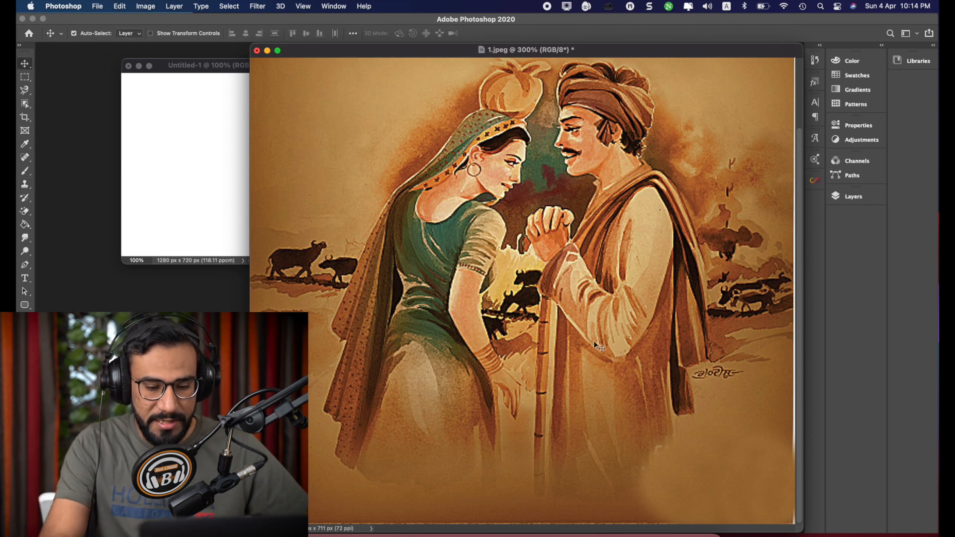
pyautogui.press('super+minus')
pyautogui.press('super+minus')
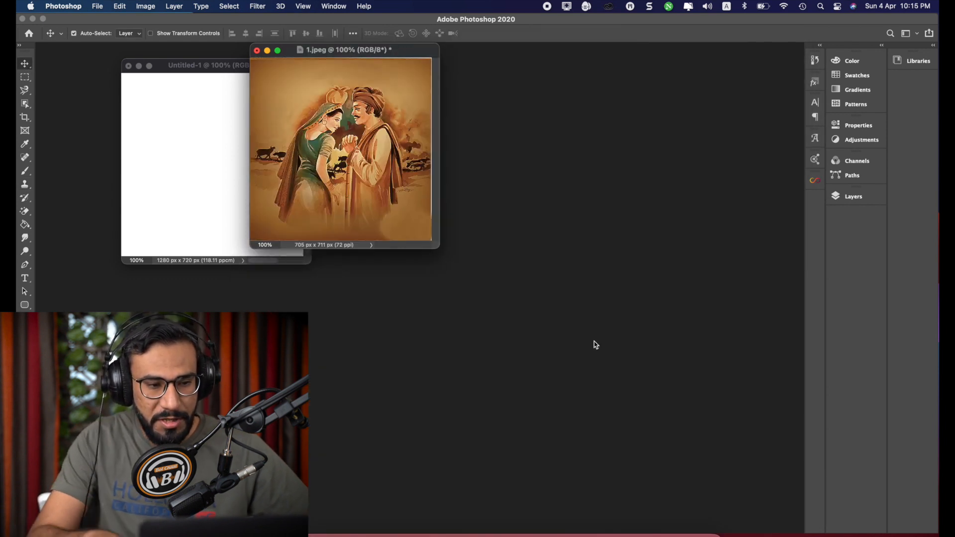
pyautogui.moveTo(343, 50); pyautogui.dragTo(603, 73)
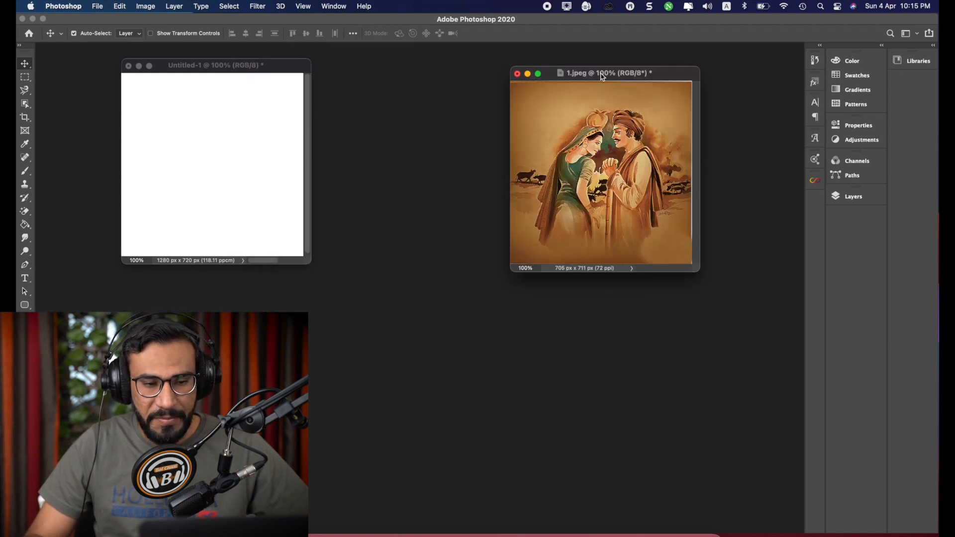
pyautogui.moveTo(700, 272); pyautogui.dragTo(806, 393)
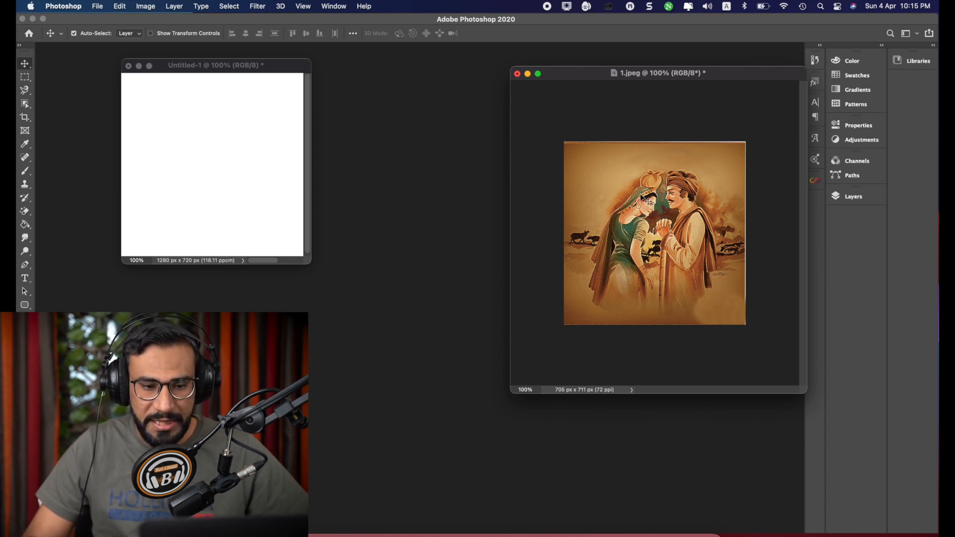
pyautogui.click(309, 262)
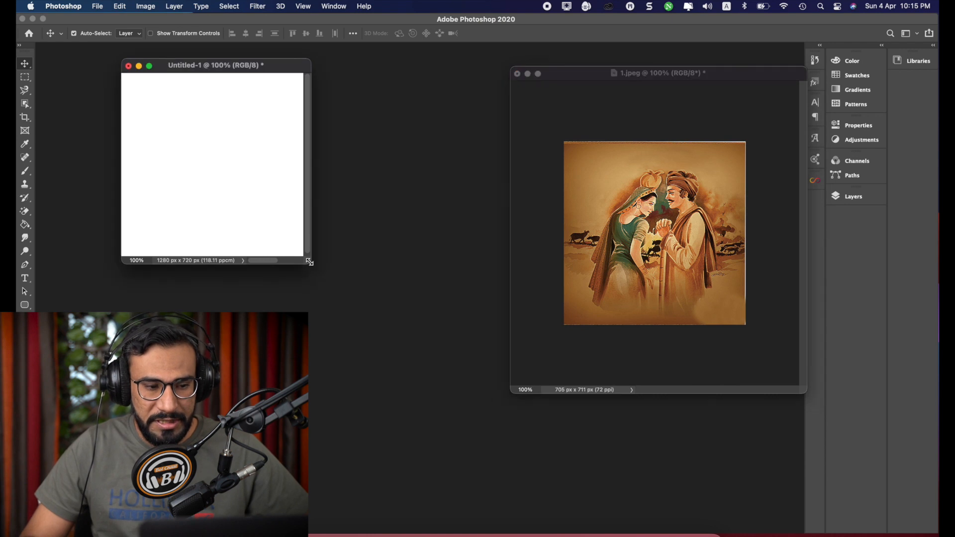
pyautogui.moveTo(381, 289); pyautogui.dragTo(493, 357)
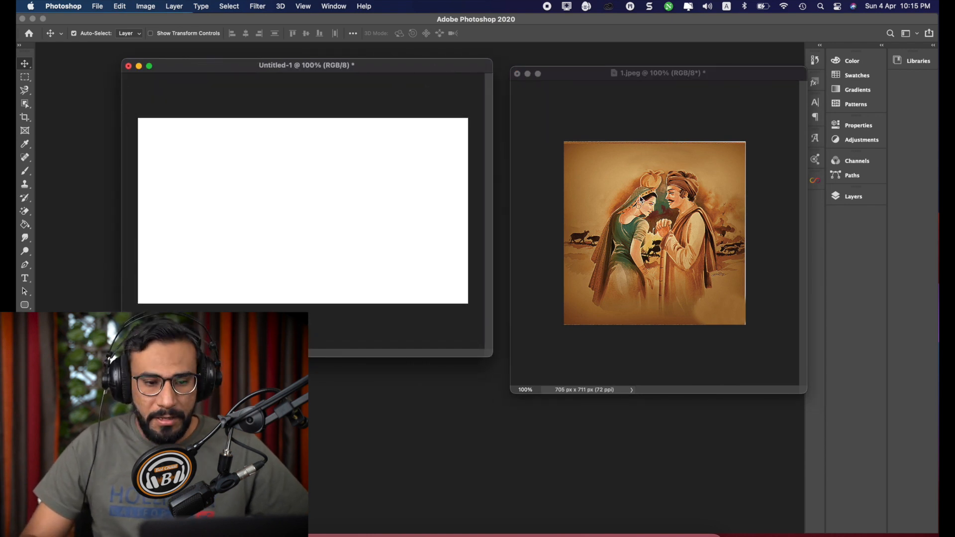
# Step: Copy the couple picture onto the right side of the Untitled-1 canvas and scale it to about 102.5% to fill the canvas height
pyautogui.click(539, 195)
pyautogui.moveTo(710, 209); pyautogui.dragTo(399, 181)
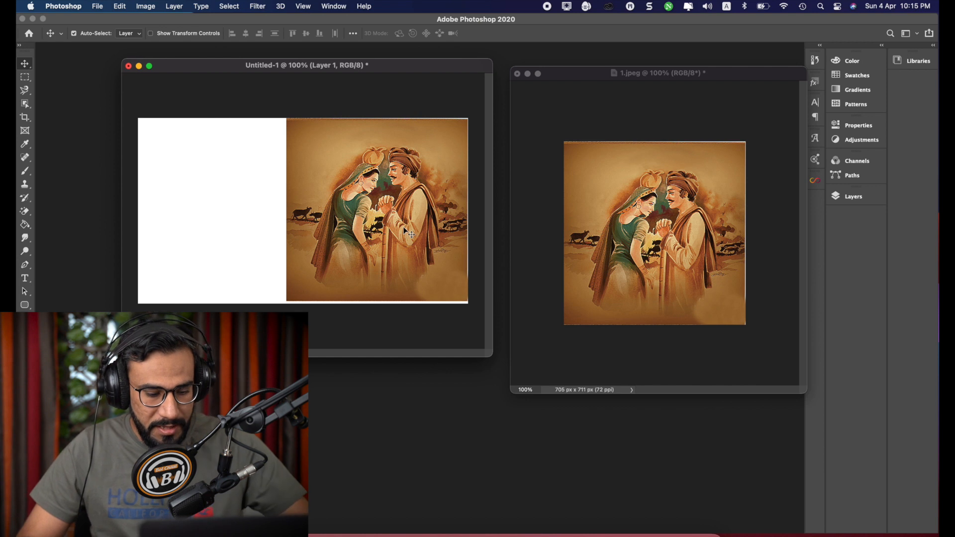
pyautogui.press('super+t')
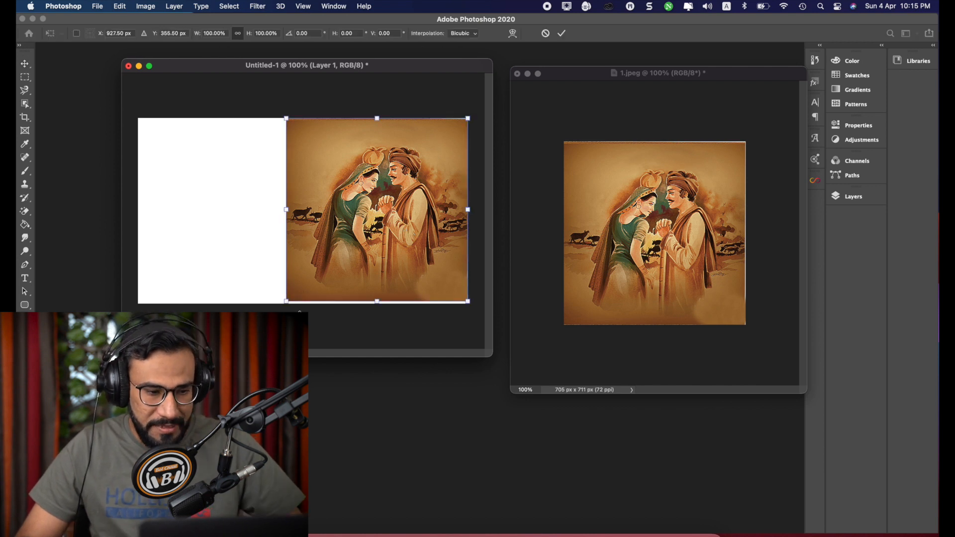
pyautogui.moveTo(286, 301); pyautogui.dragTo(281, 305)
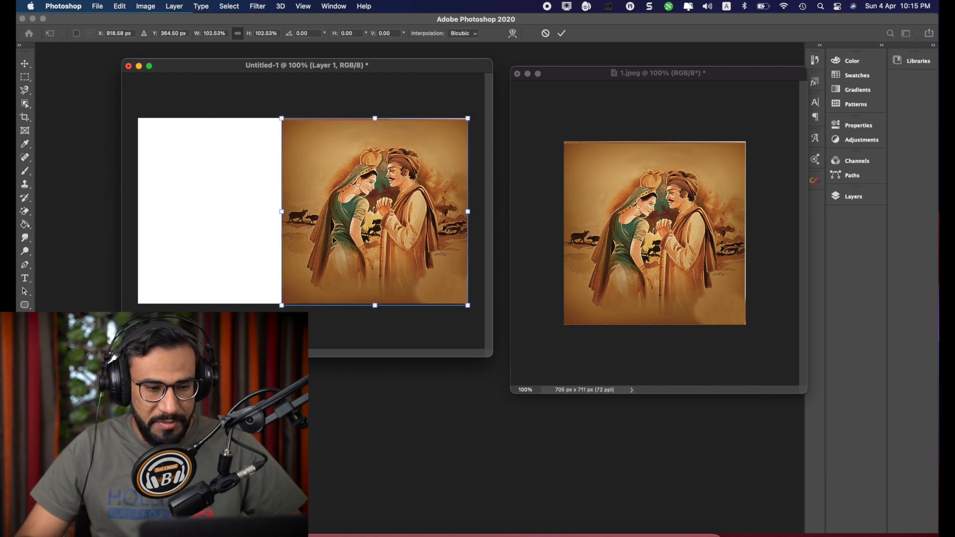
pyautogui.moveTo(337, 236); pyautogui.dragTo(341, 234)
pyautogui.press('Return')
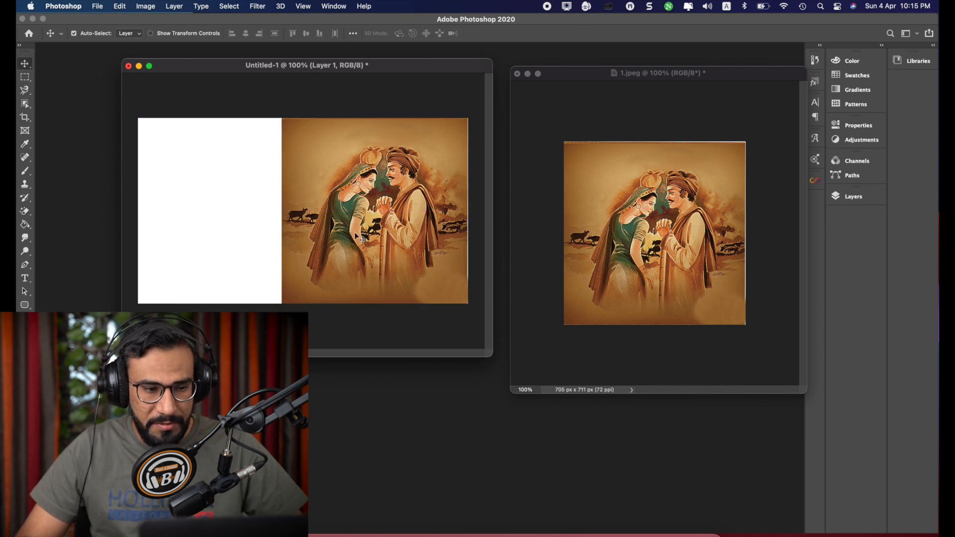
# Step: Move the Untitled-1 and 1.jpeg windows apart and close 1.jpeg, saving its changes
pyautogui.moveTo(340, 65); pyautogui.dragTo(410, 70)
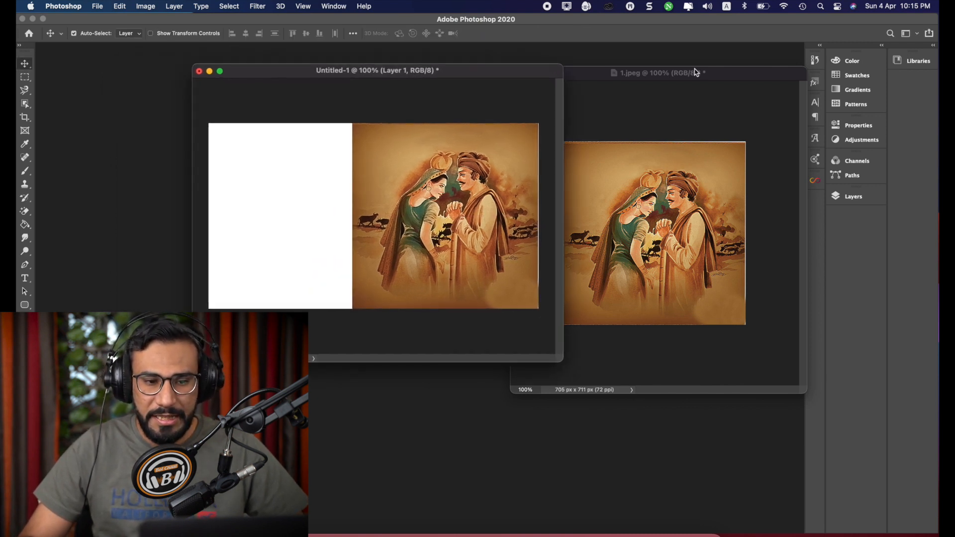
pyautogui.moveTo(687, 74); pyautogui.dragTo(745, 72)
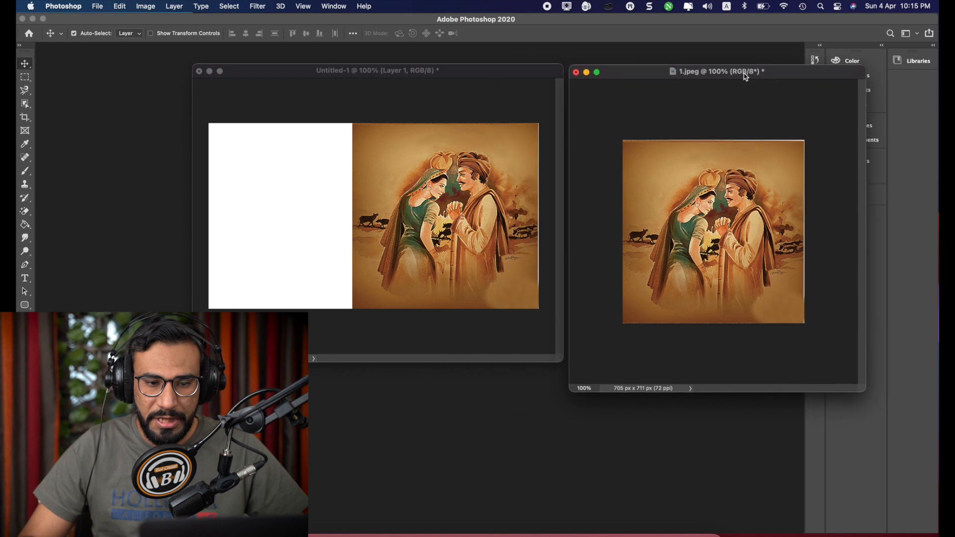
pyautogui.click(576, 73)
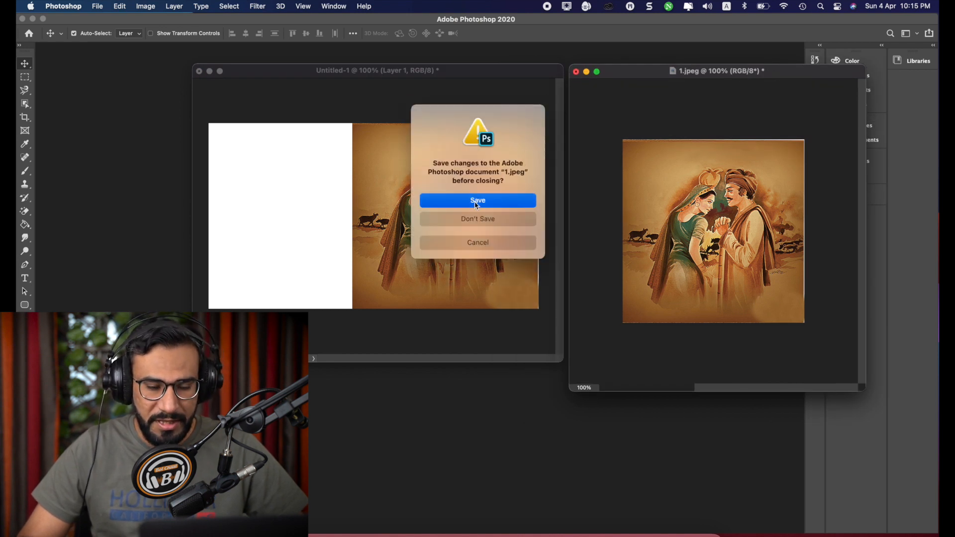
pyautogui.click(476, 201)
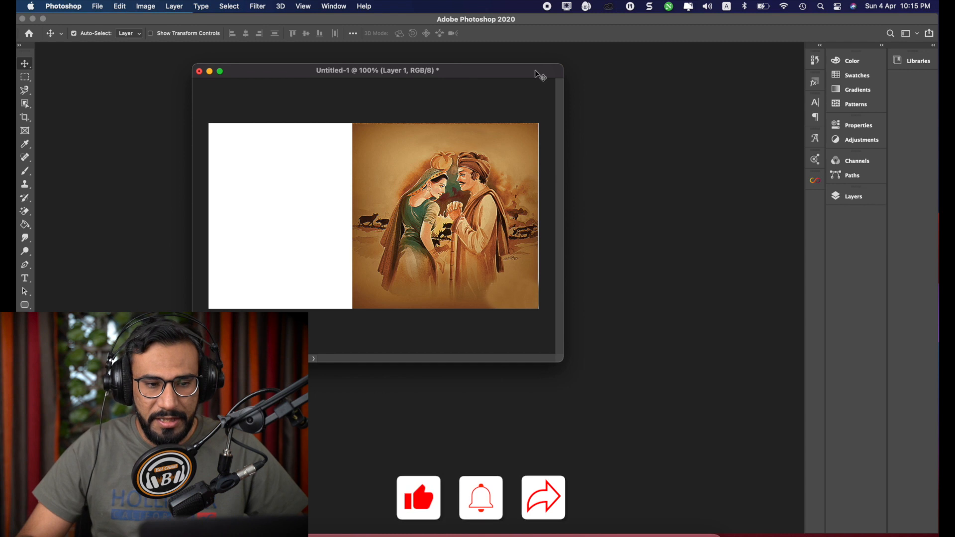
# Step: Enlarge the Untitled-1 window around the canvas and shift the couple picture slightly right to cover the white strip at the canvas edge
pyautogui.moveTo(510, 73); pyautogui.dragTo(567, 74)
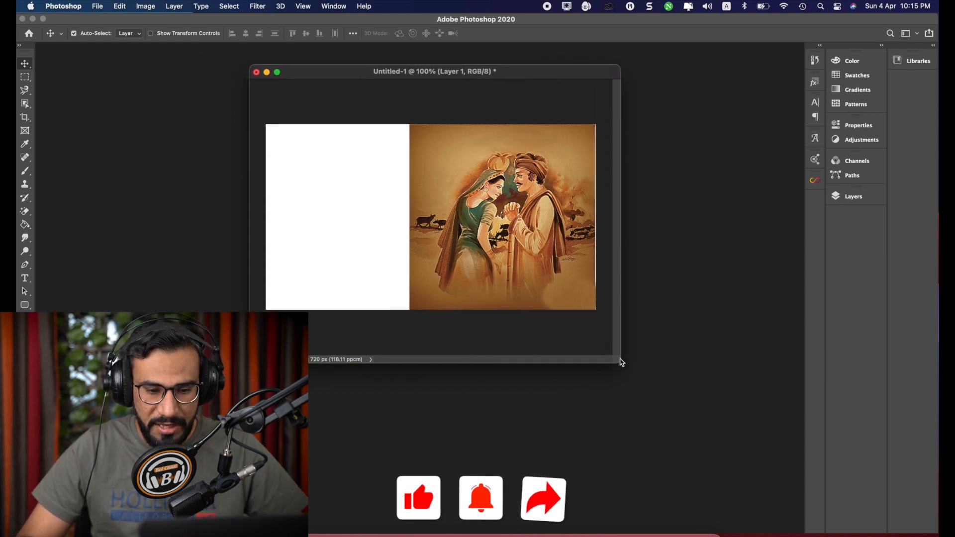
pyautogui.moveTo(615, 363); pyautogui.dragTo(720, 440)
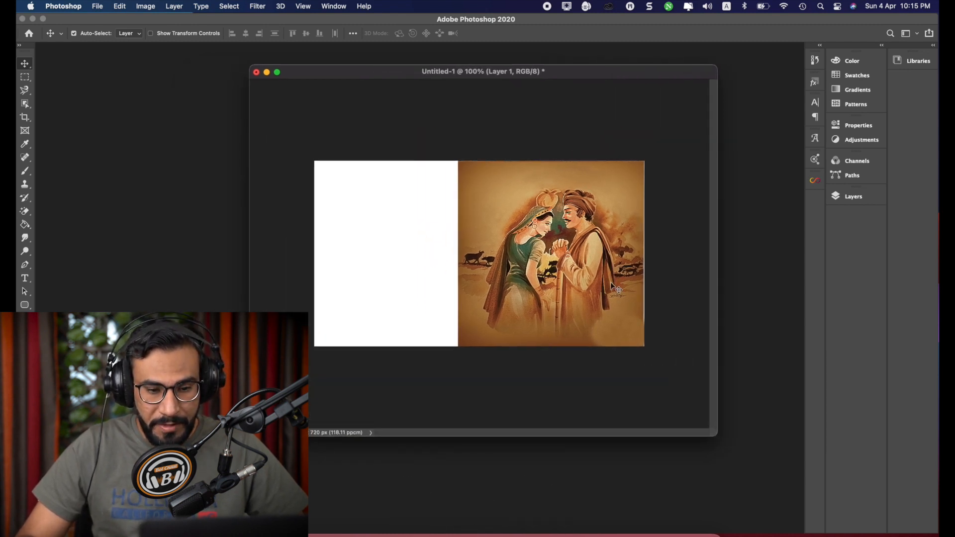
pyautogui.moveTo(603, 279); pyautogui.dragTo(608, 282)
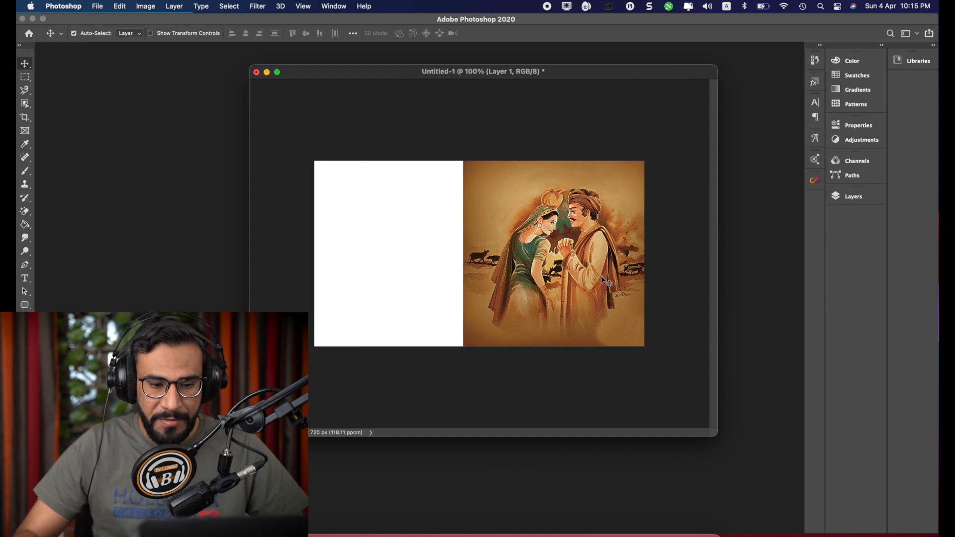
# Step: Convert the locked Background of Untitled-1 into a regular editable layer with the default settings
pyautogui.click(853, 197)
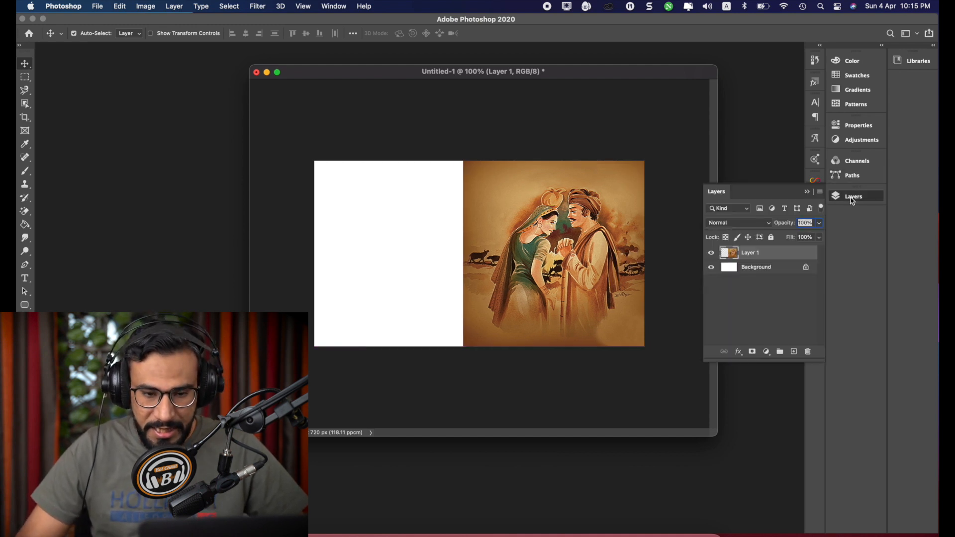
pyautogui.doubleClick(745, 271)
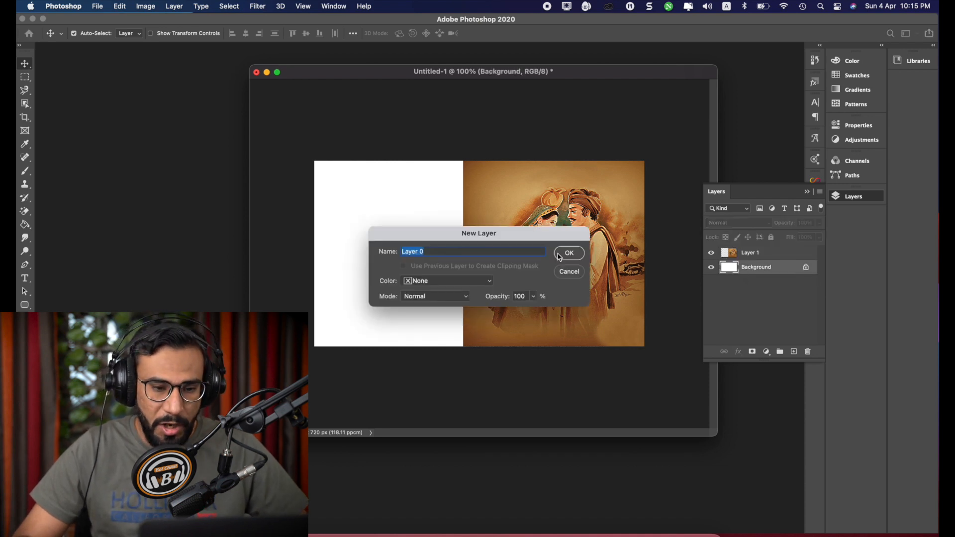
pyautogui.click(569, 254)
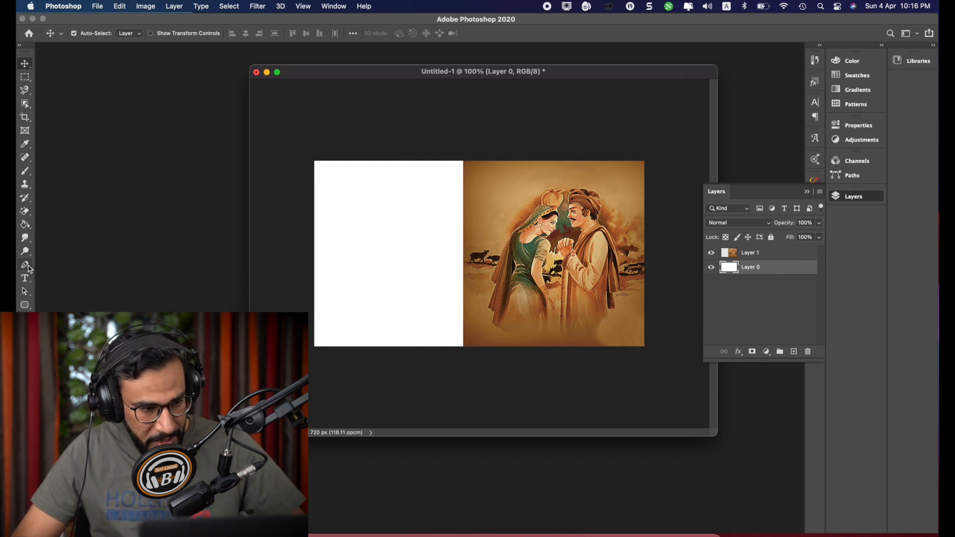
# Step: Sample the brown #a7763c from the couple picture's backdrop and fill the white Layer 0 with it using the Paint Bucket tool
pyautogui.click(25, 227)
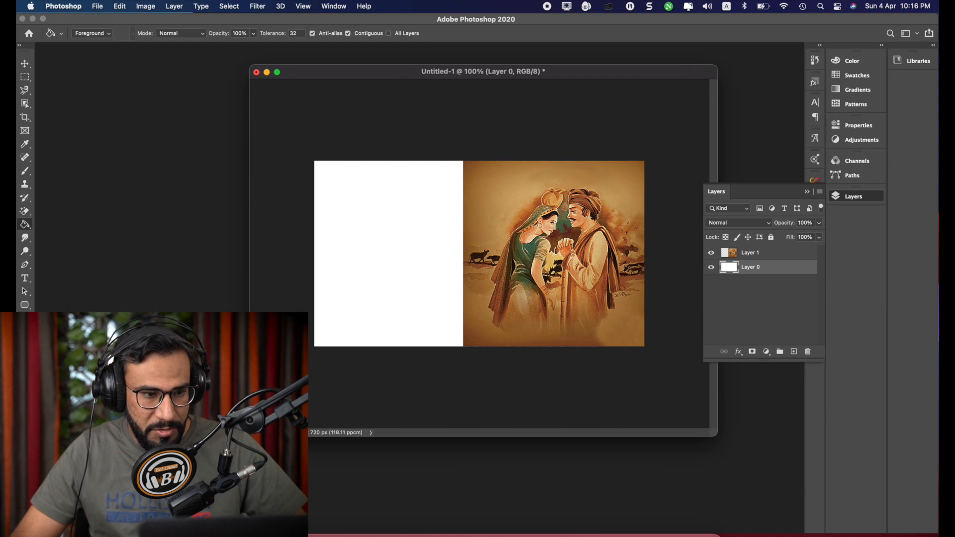
pyautogui.click(22, 367)
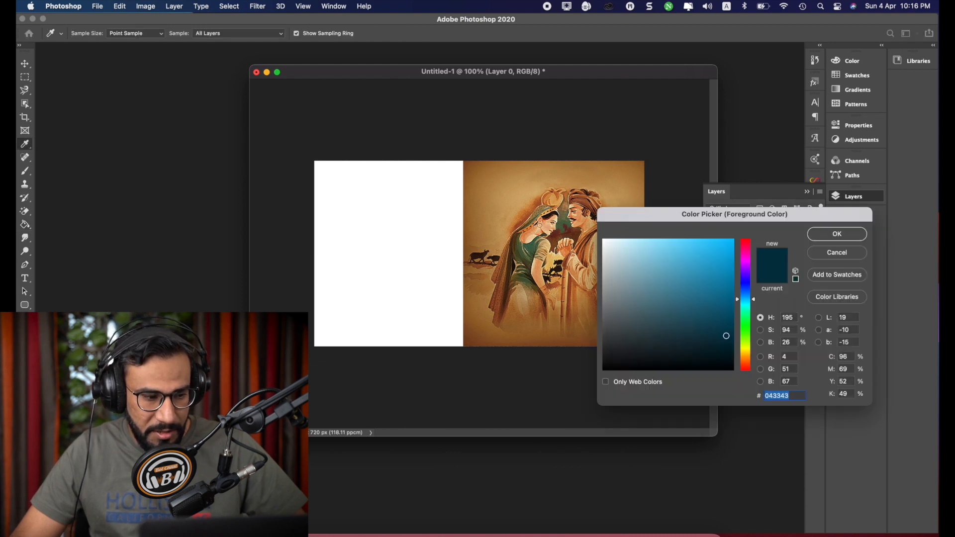
pyautogui.click(478, 225)
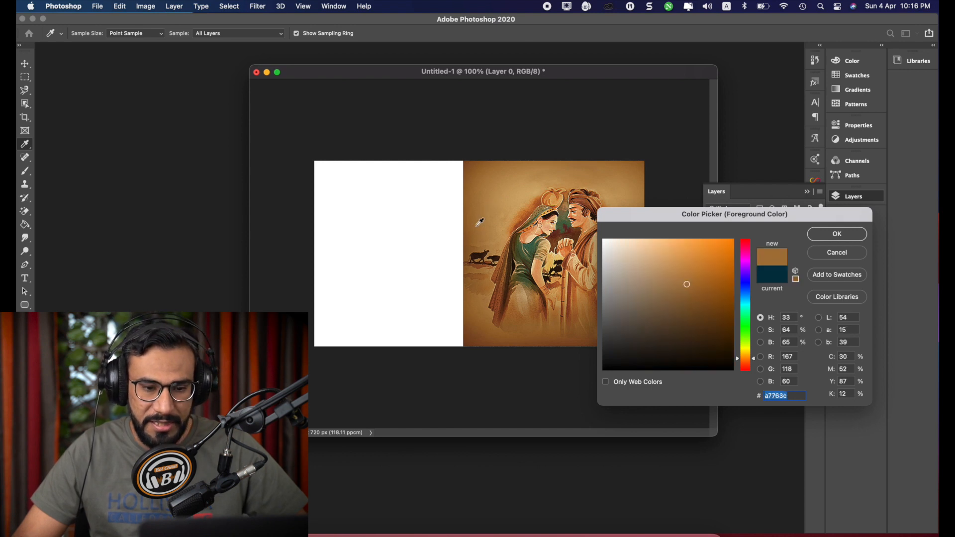
pyautogui.click(851, 236)
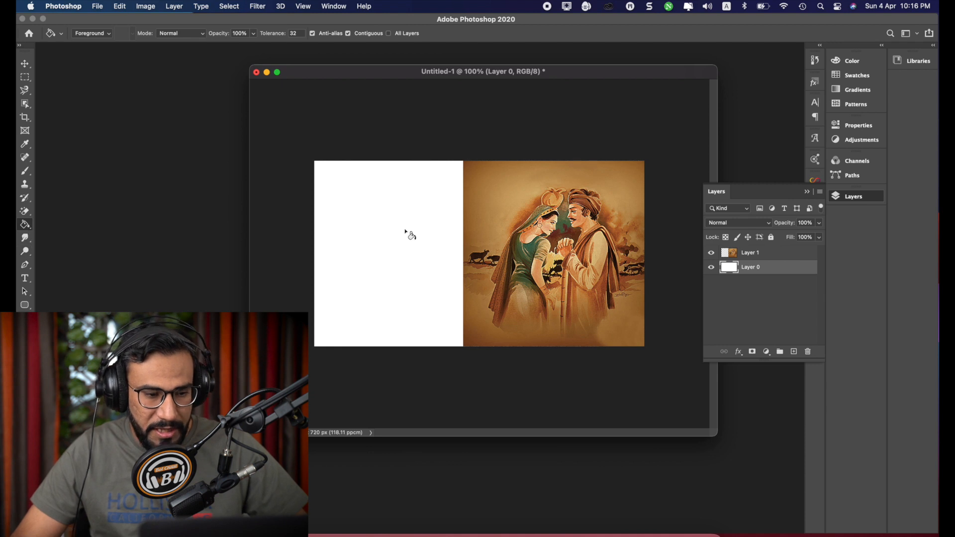
pyautogui.click(390, 235)
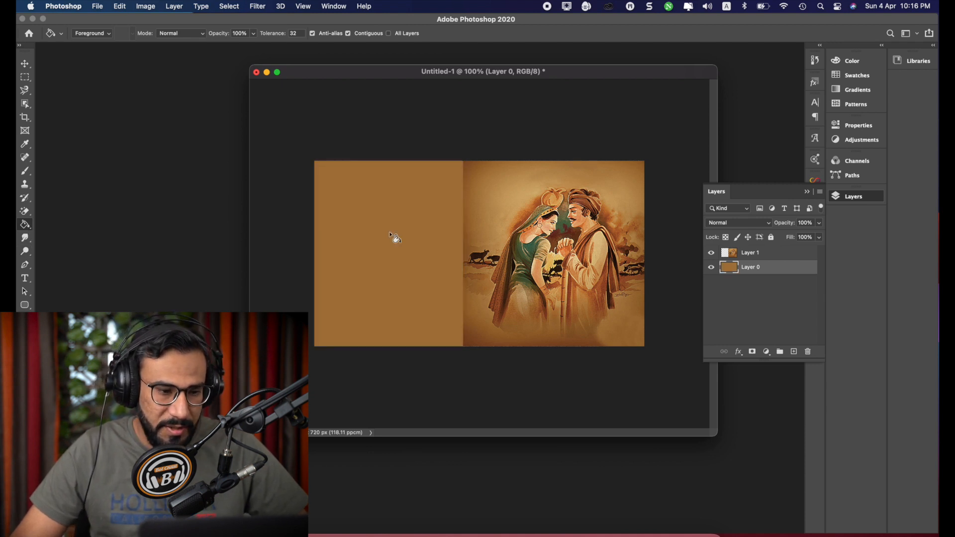
pyautogui.click(869, 202)
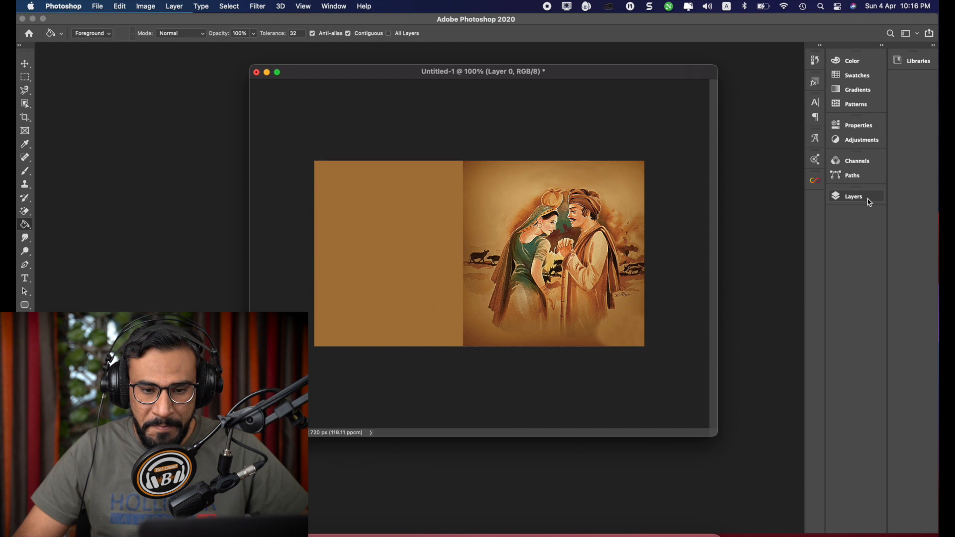
# Step: Blend the left edge of the couple picture on Layer 1 into the brown background using the Eraser tool with a soft 191 px brush
pyautogui.click(26, 64)
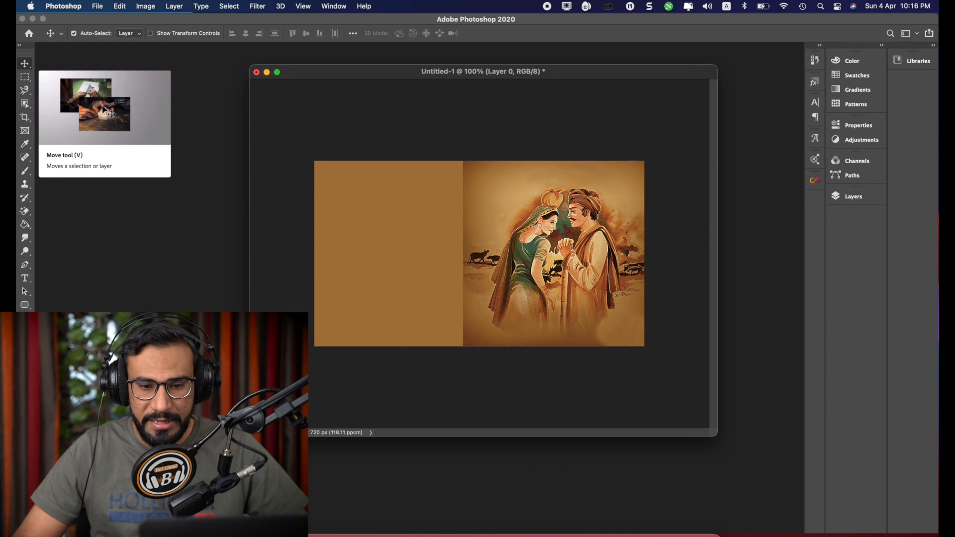
pyautogui.click(854, 200)
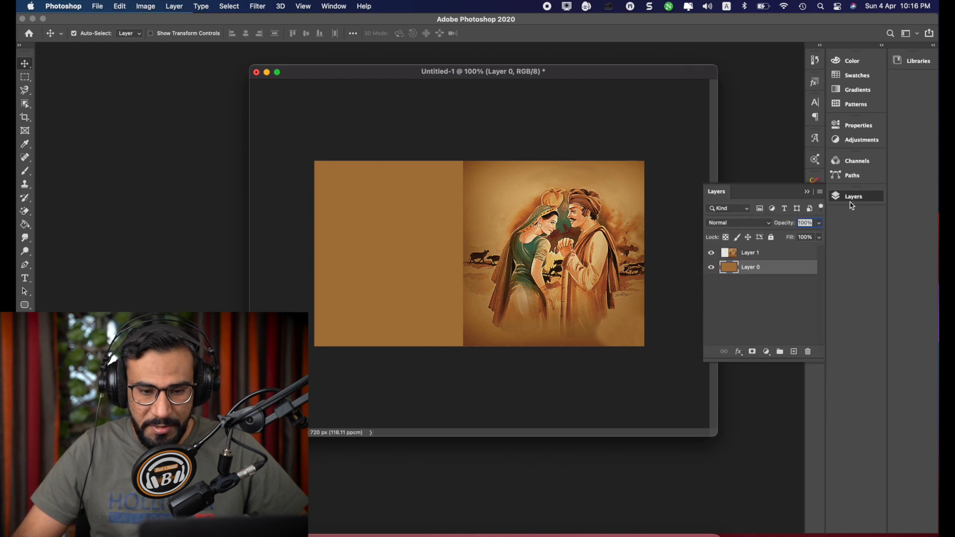
pyautogui.click(752, 255)
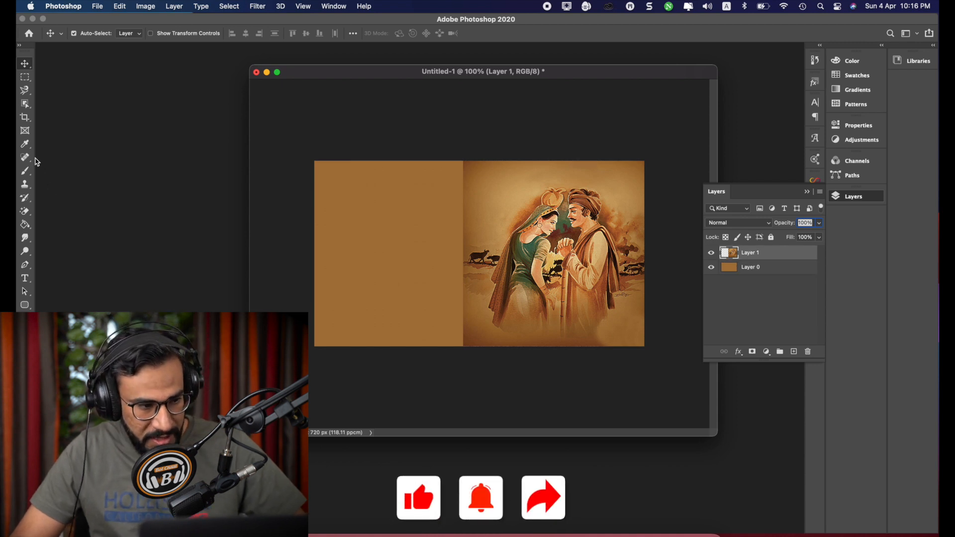
pyautogui.click(25, 212)
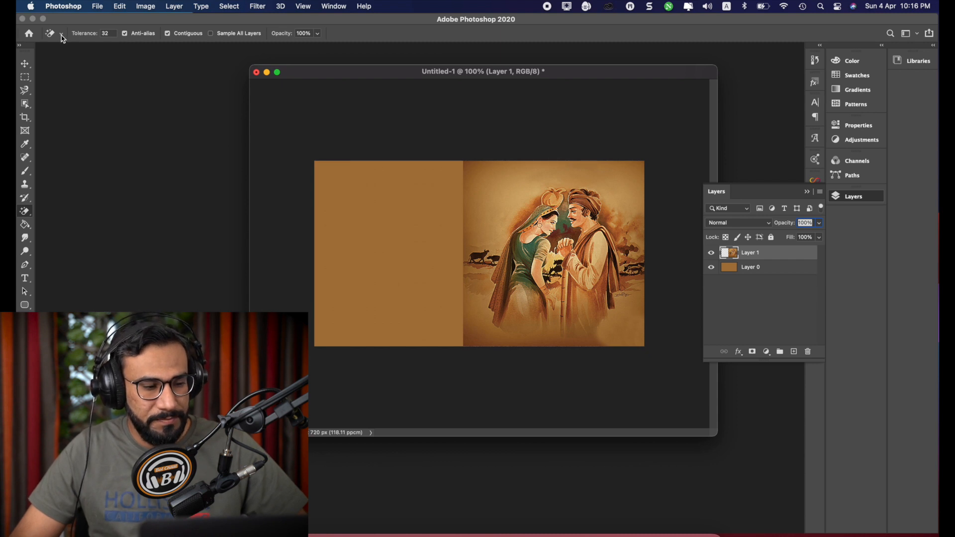
pyautogui.rightClick(28, 212)
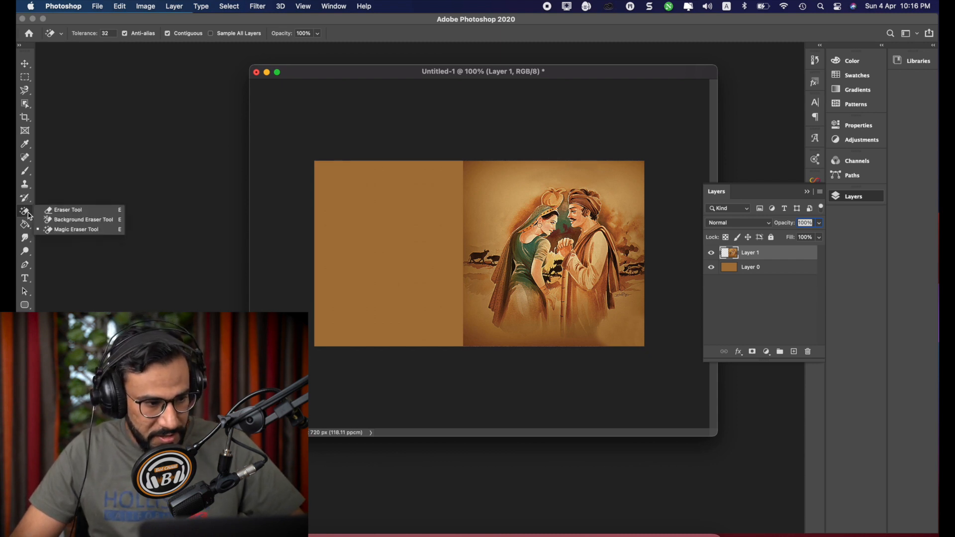
pyautogui.click(69, 210)
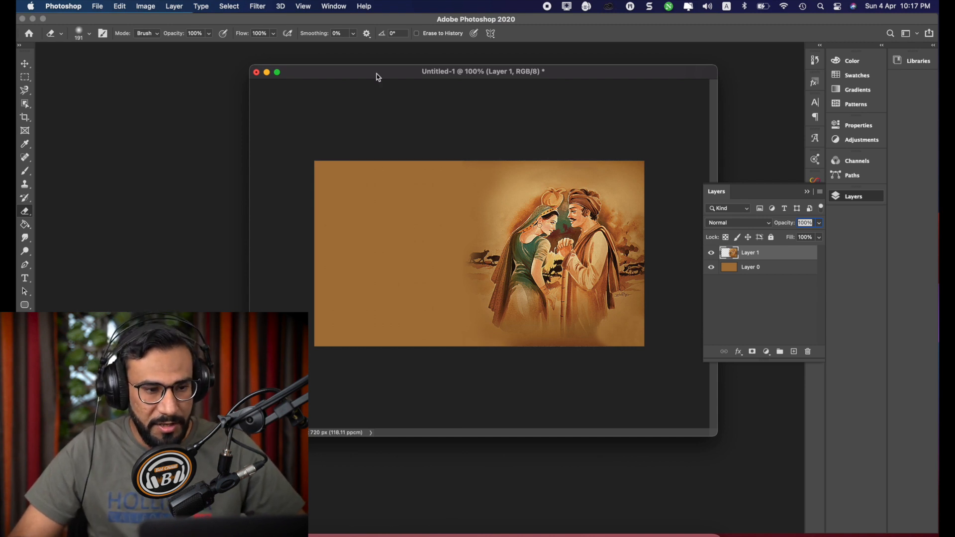
# Step: Start saving the thumbnail under a new name on the computer, choosing the Heer Ranjha folder on the Desktop as the location
pyautogui.moveTo(387, 76); pyautogui.dragTo(340, 75)
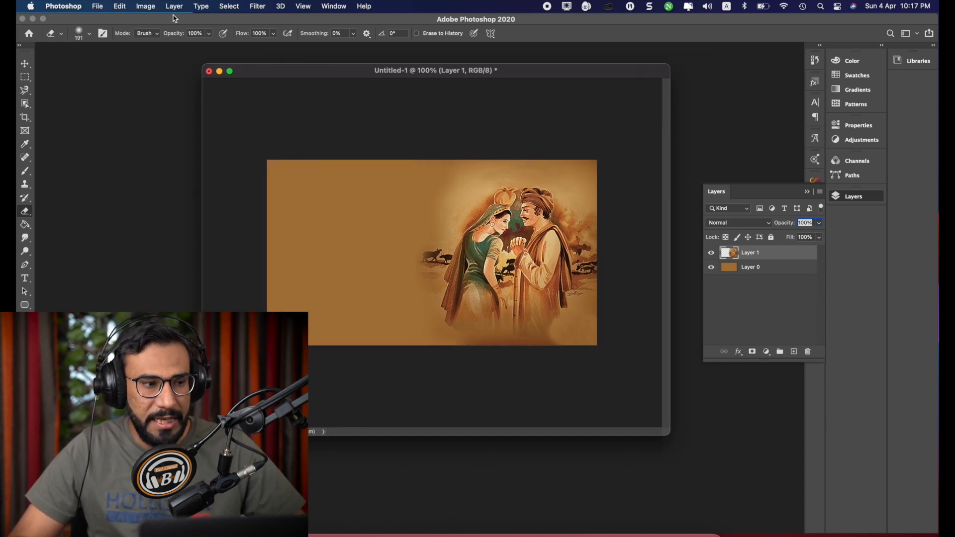
pyautogui.click(97, 7)
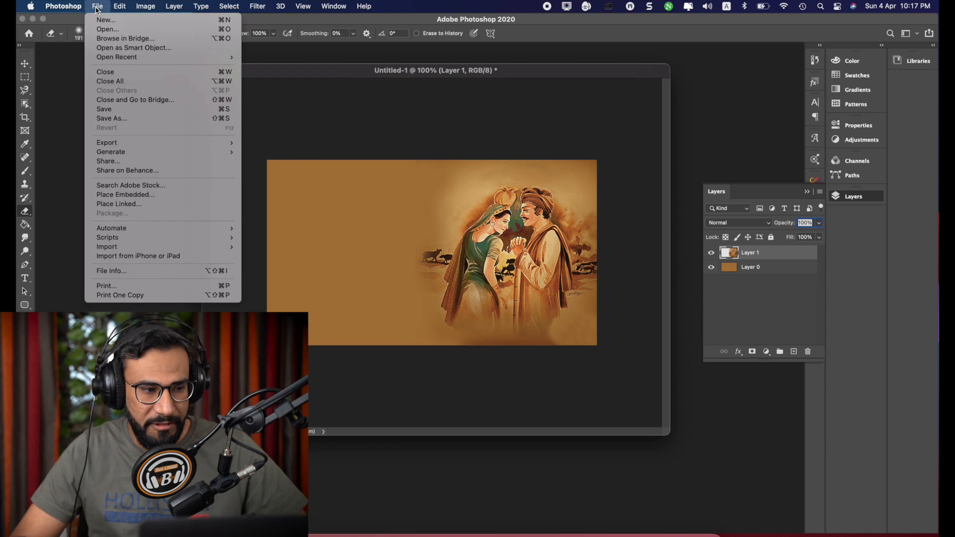
pyautogui.click(121, 119)
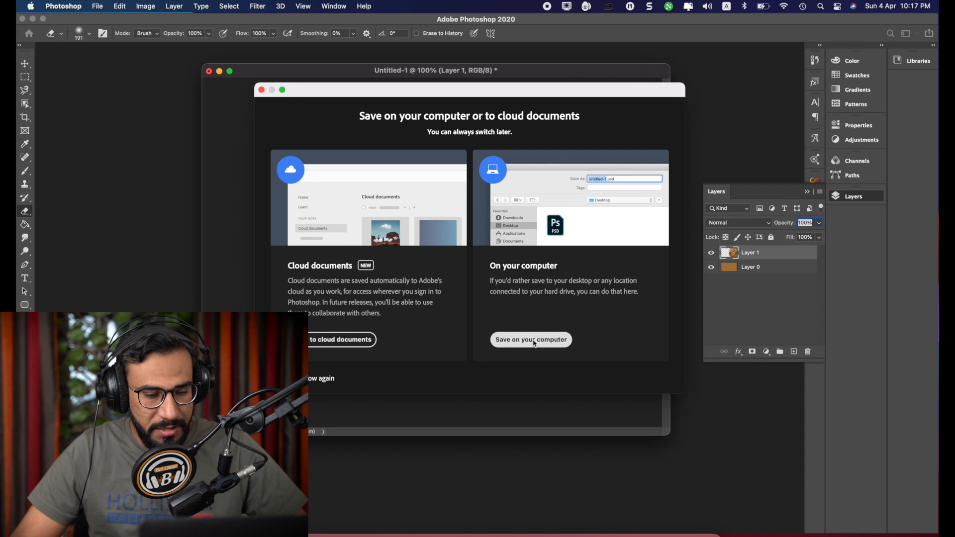
pyautogui.click(537, 348)
pyautogui.scroll(-10, 367, 181)
pyautogui.scroll(-1, 366, 181)
pyautogui.click(351, 193)
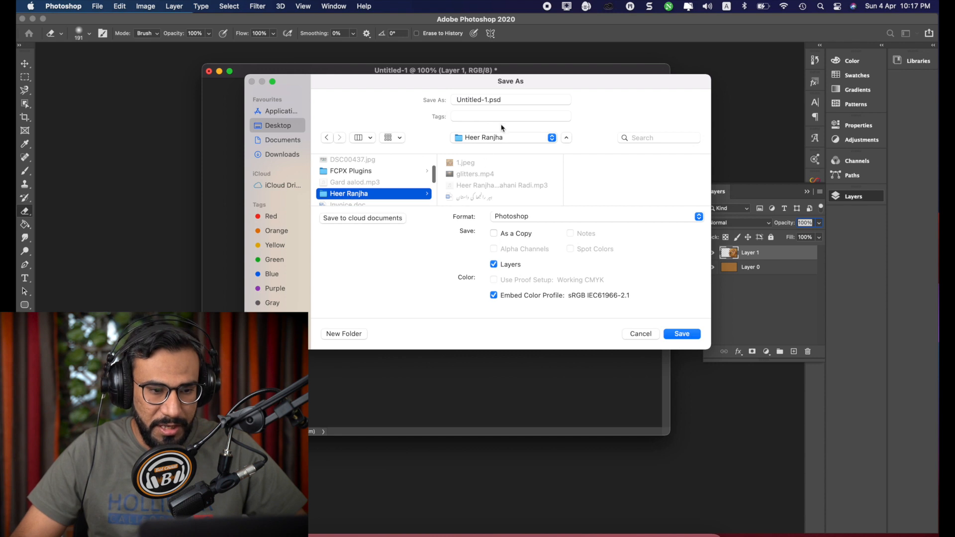
# Step: Name the file aaa and save it in JPEG format at maximum quality 12 with the Progressive option
pyautogui.click(514, 103)
pyautogui.press('super+a')
pyautogui.write('aaa')
pyautogui.click(598, 216)
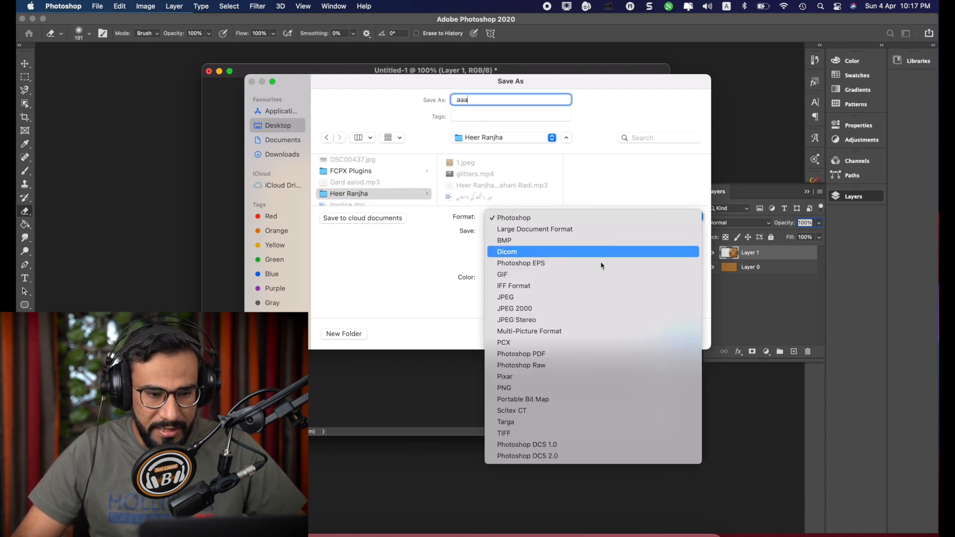
pyautogui.click(535, 297)
pyautogui.click(683, 335)
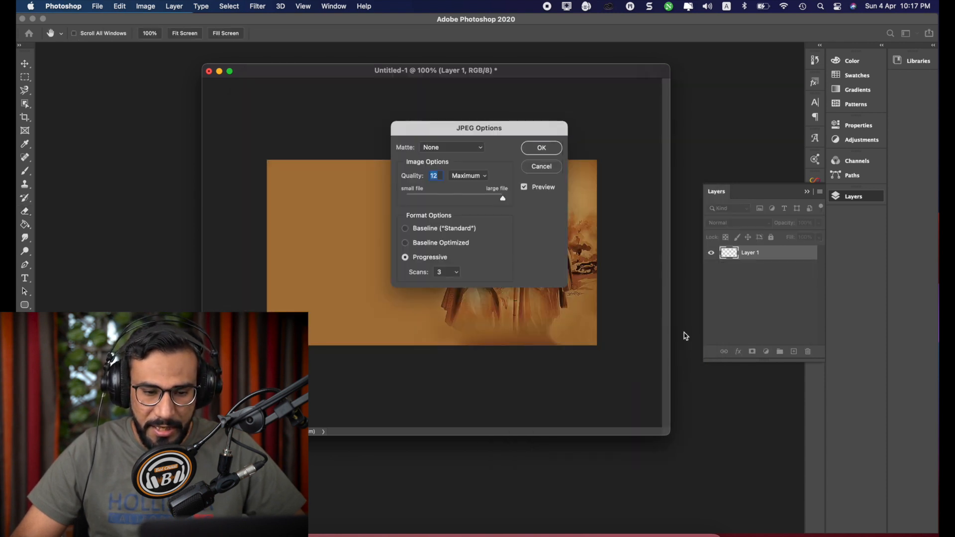
pyautogui.click(542, 149)
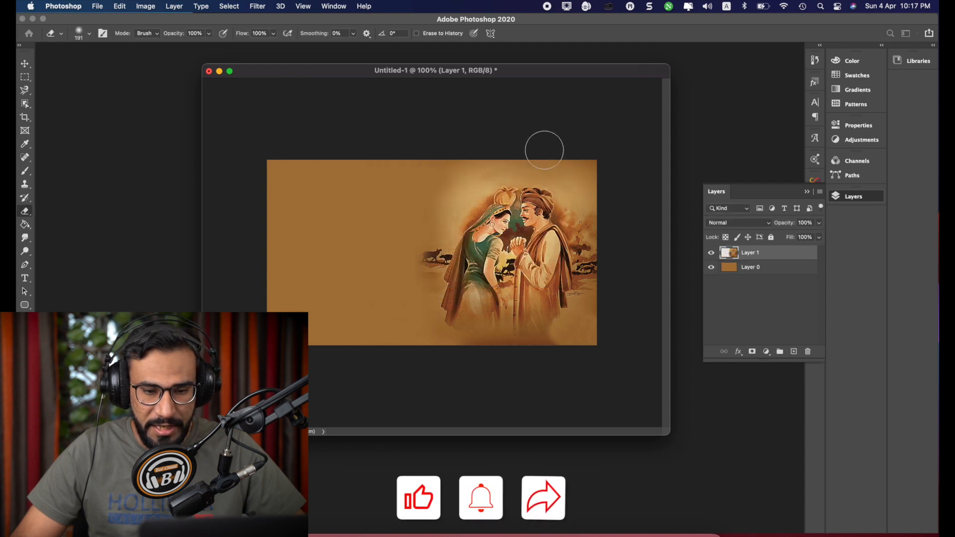
# Step: Close Untitled-1 without saving its changes and close the program window to get back to the Heer Ranjha folder
pyautogui.click(209, 70)
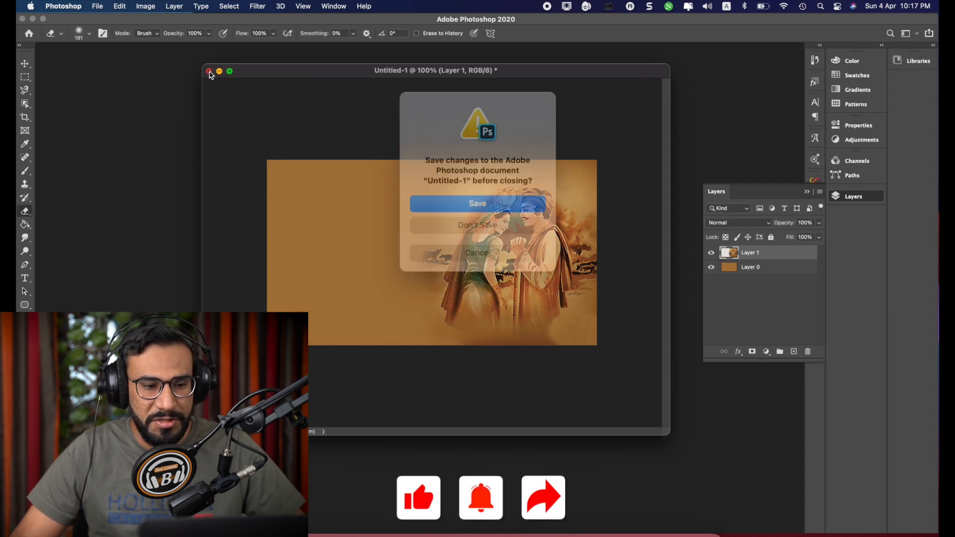
pyautogui.click(478, 215)
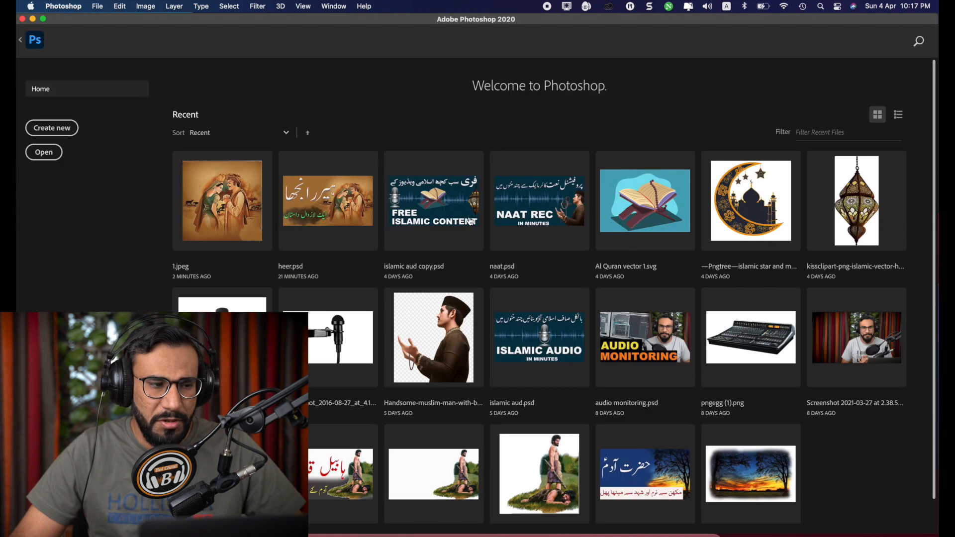
pyautogui.click(22, 19)
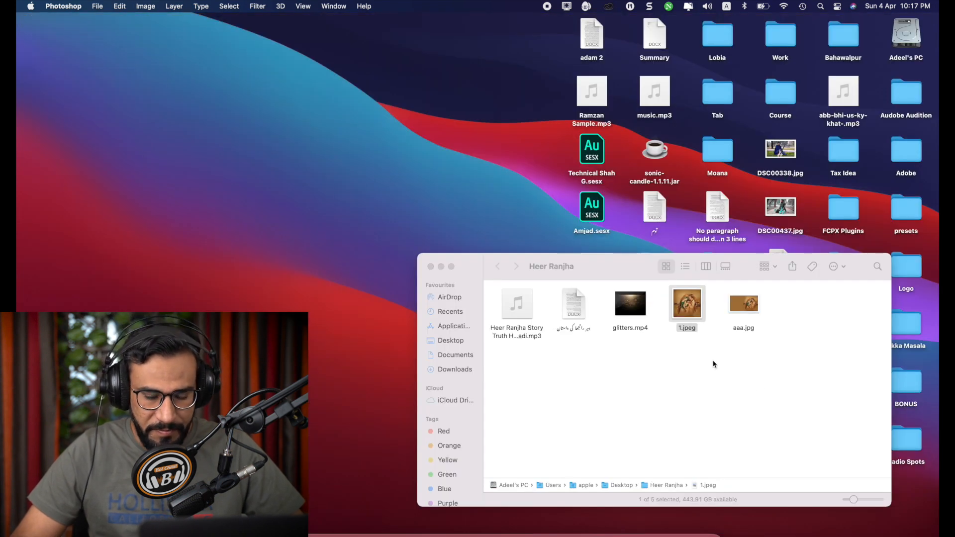
# Step: Open aaa.jpg in Preview to check the exported picture, close it and move the Heer Ranjha folder window toward the screen's centre
pyautogui.doubleClick(752, 304)
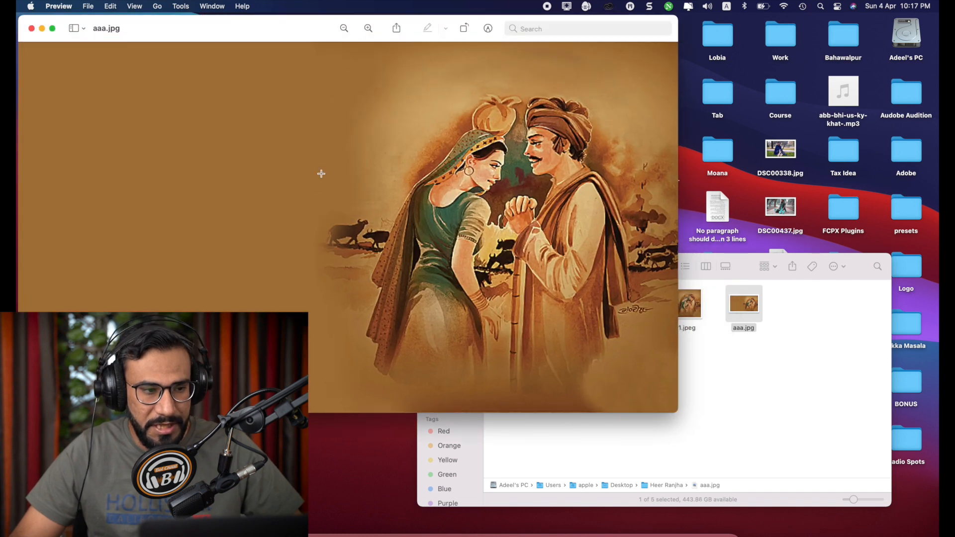
pyautogui.click(31, 29)
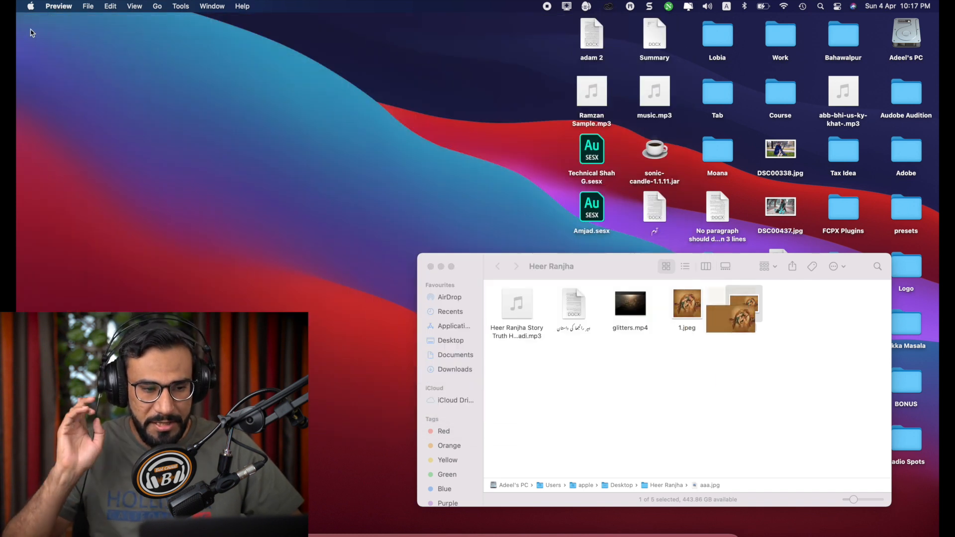
pyautogui.moveTo(615, 264); pyautogui.dragTo(478, 183)
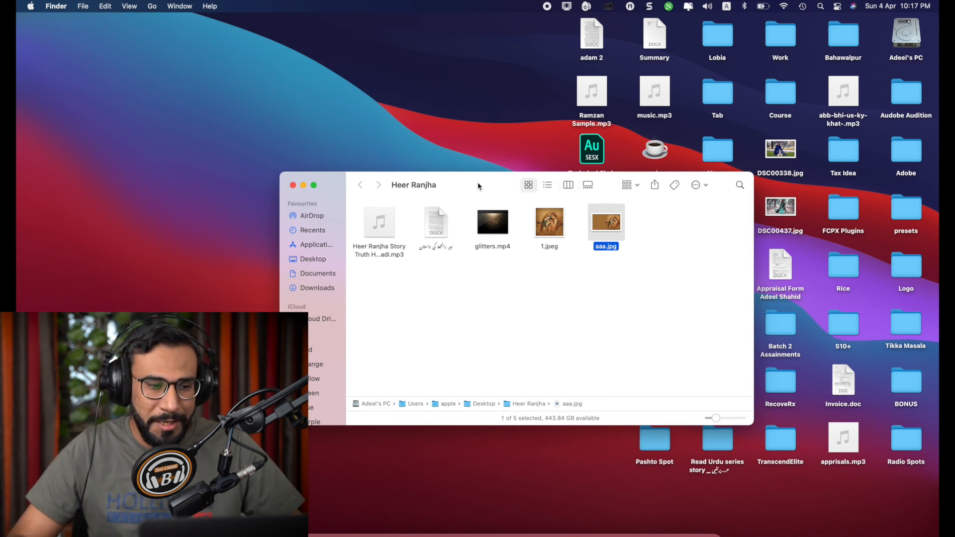
# Step: Close the Heer Ranjha folder window, switch to Movavi Video Suite 21 and start a new video editing project
pyautogui.click(293, 187)
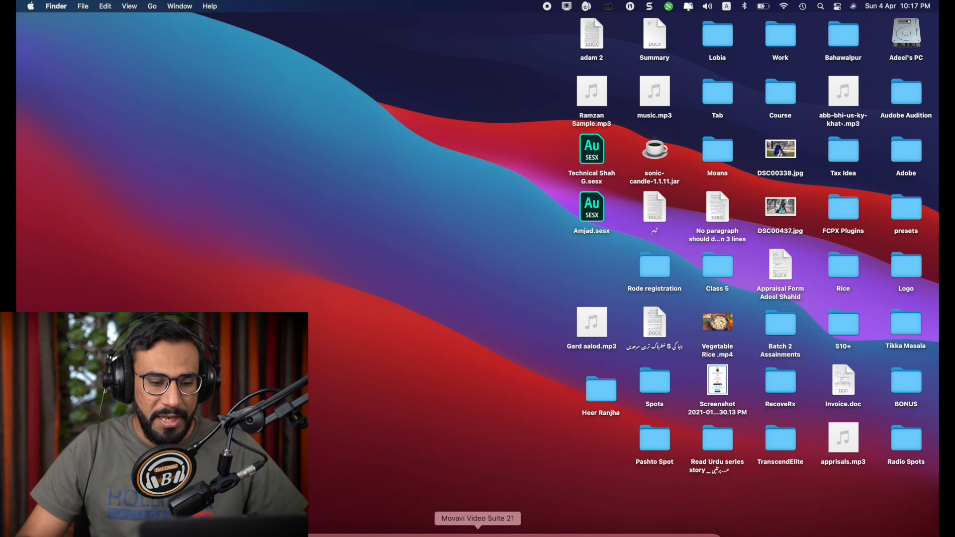
pyautogui.click(477, 532)
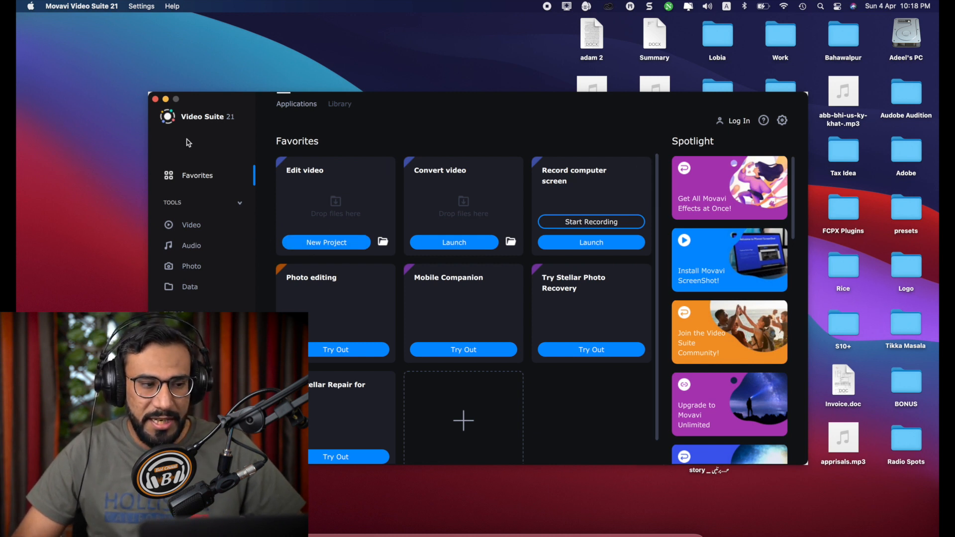
pyautogui.click(316, 243)
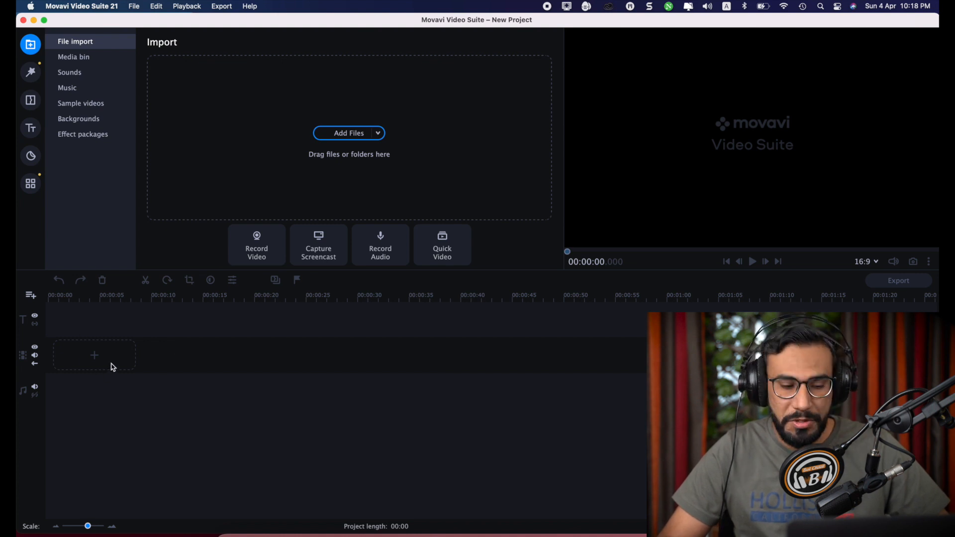
# Step: Open a Finder window over the empty project and go to the Heer Ranjha folder on the Desktop
pyautogui.click(230, 535)
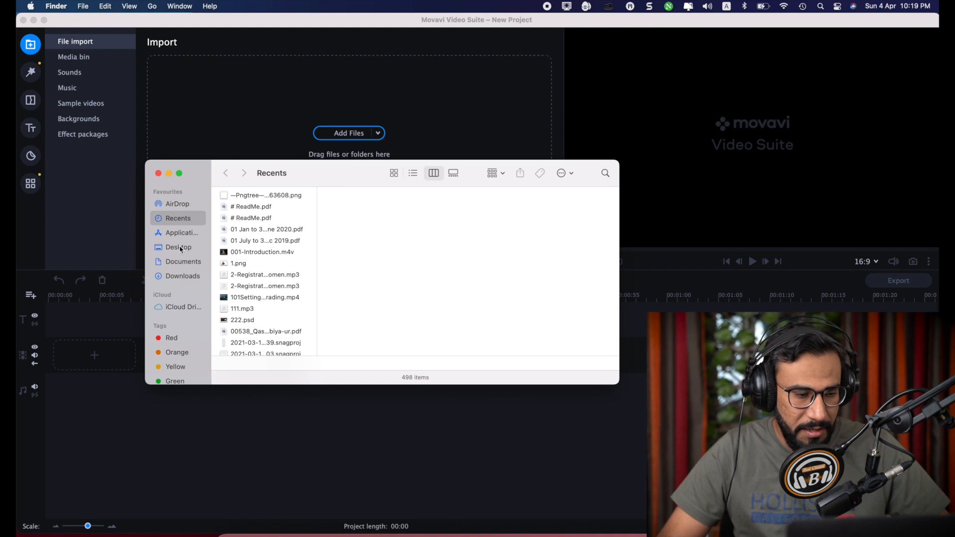
pyautogui.click(179, 247)
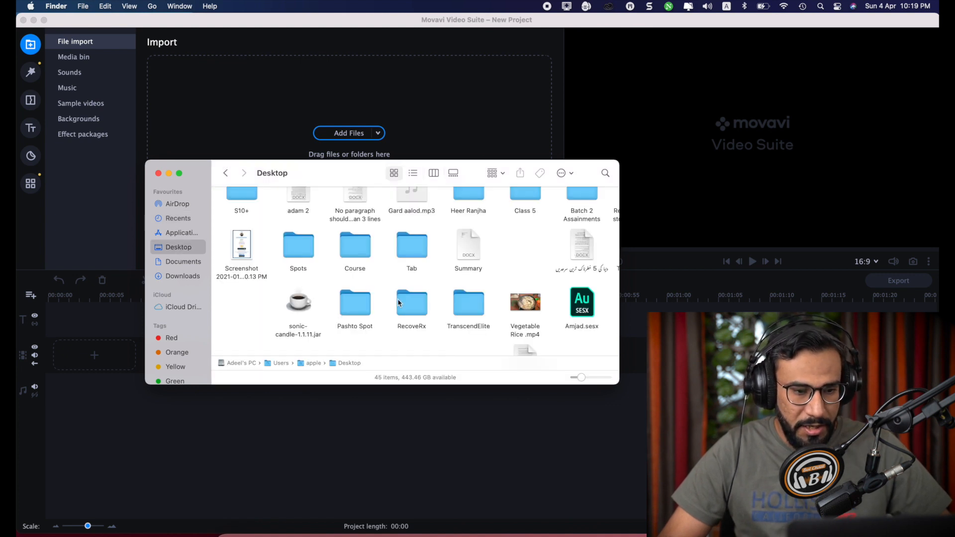
pyautogui.scroll(2, 398, 303)
pyautogui.hscroll(5, 398, 303)
pyautogui.hscroll(3, 398, 303)
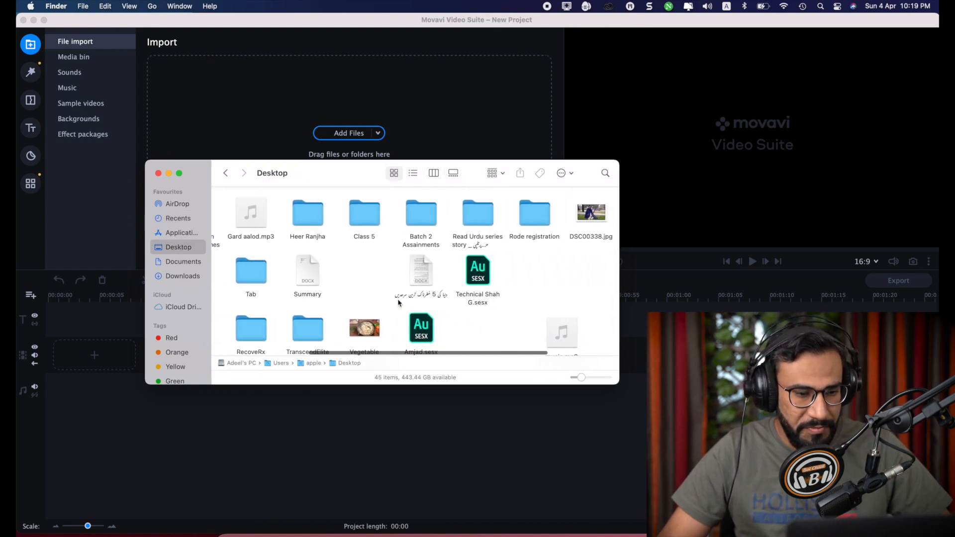
pyautogui.scroll(-2, 398, 302)
pyautogui.hscroll(3, 398, 303)
pyautogui.scroll(4, 398, 302)
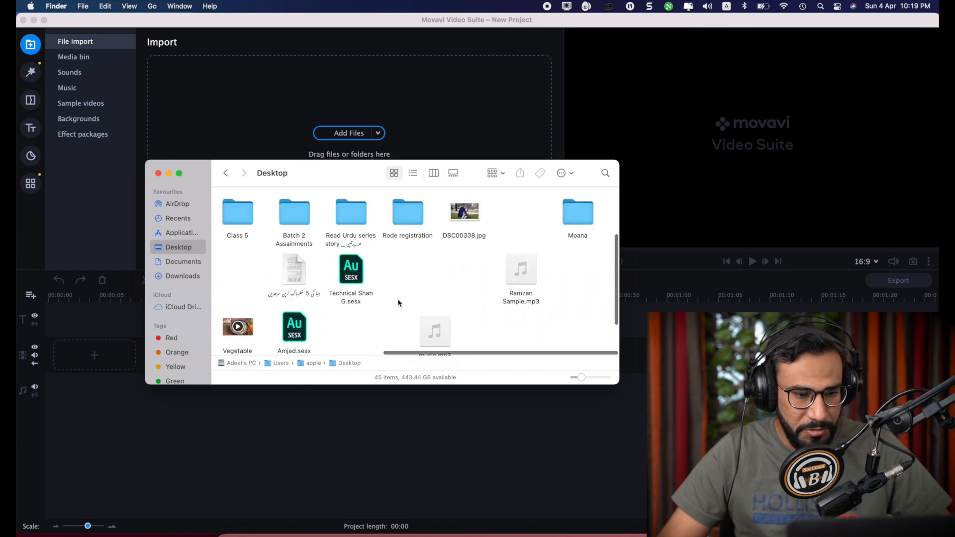
pyautogui.hscroll(-2, 398, 303)
pyautogui.click(243, 262)
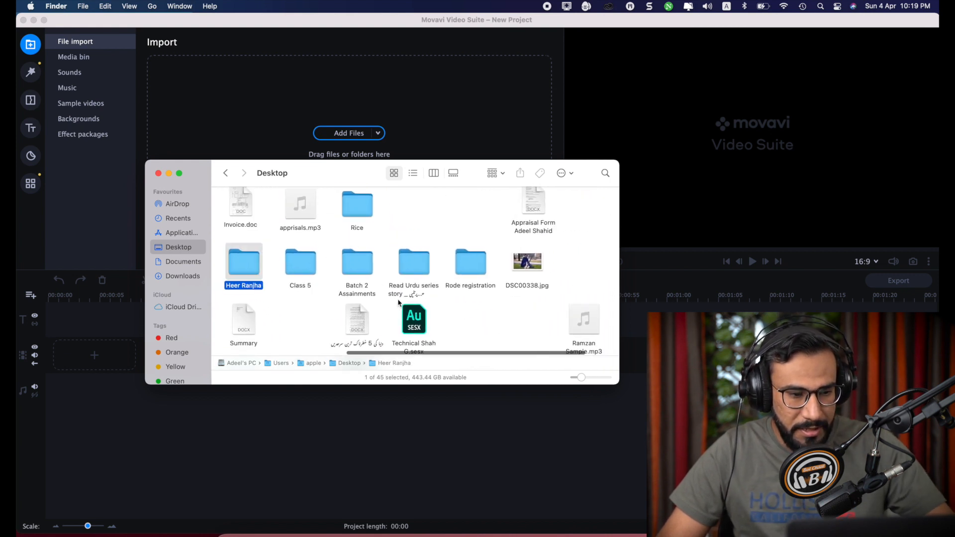
pyautogui.doubleClick(244, 263)
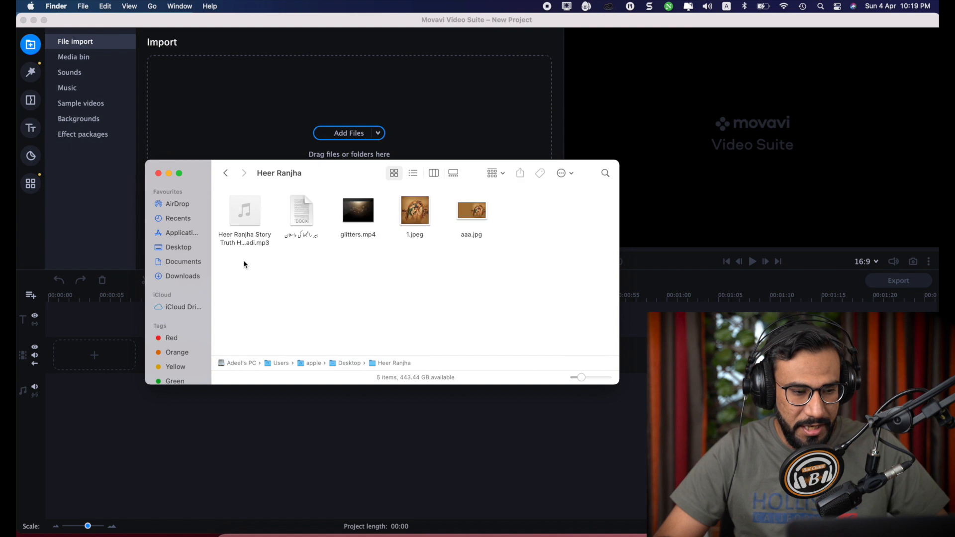
# Step: Add the Heer Ranjha story mp3 to the audio track and aaa.jpg to the video track, both at the timeline's start
pyautogui.moveTo(351, 172); pyautogui.dragTo(675, 160)
pyautogui.moveTo(578, 194); pyautogui.dragTo(65, 388)
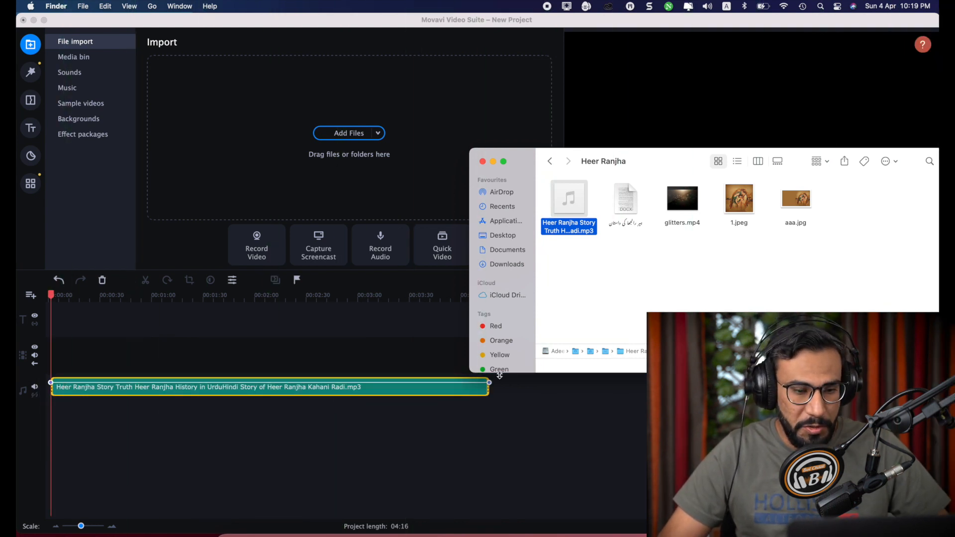
pyautogui.moveTo(795, 202); pyautogui.dragTo(66, 354)
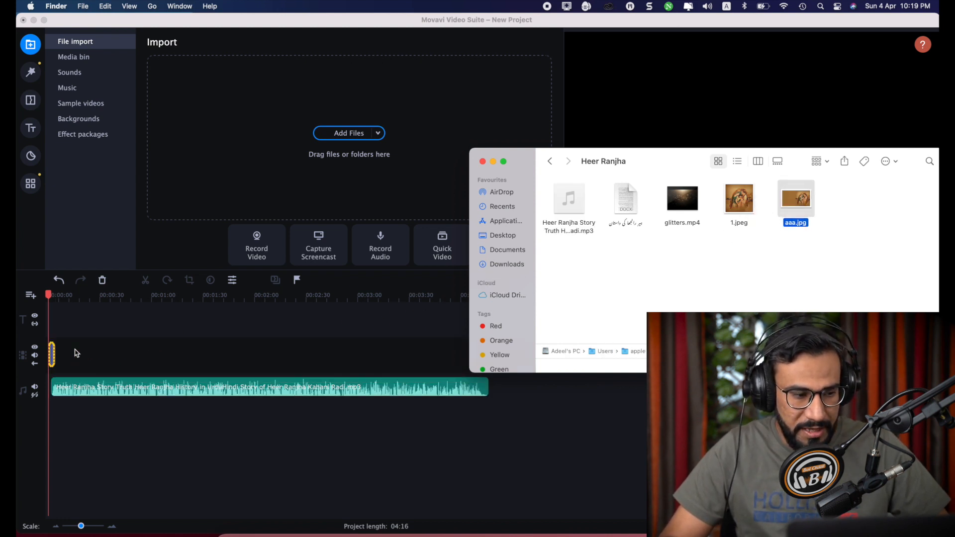
# Step: Extend the aaa.jpg clip to the end of the audio at about 4:16 and check the timeline's start and end
pyautogui.click(54, 354)
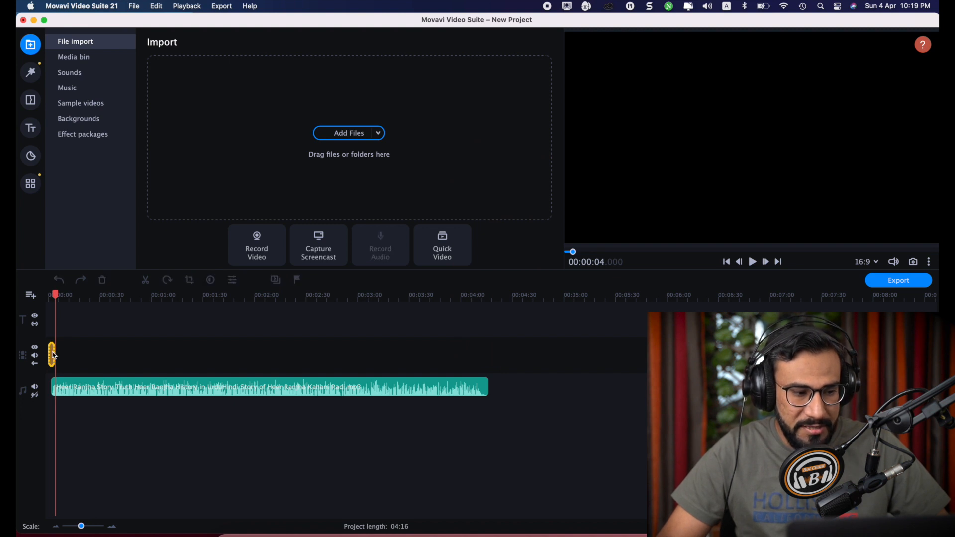
pyautogui.moveTo(55, 350); pyautogui.dragTo(486, 362)
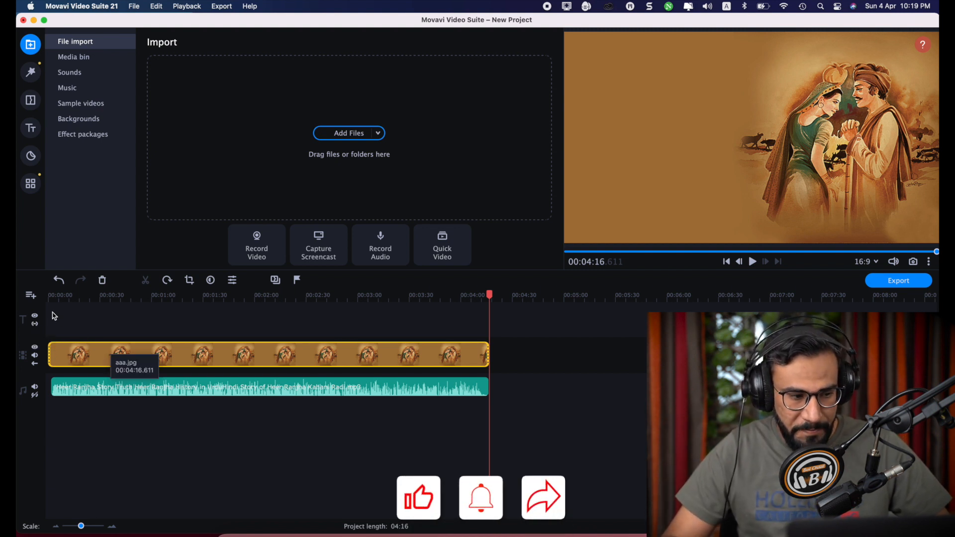
pyautogui.click(54, 316)
pyautogui.moveTo(489, 294); pyautogui.dragTo(49, 297)
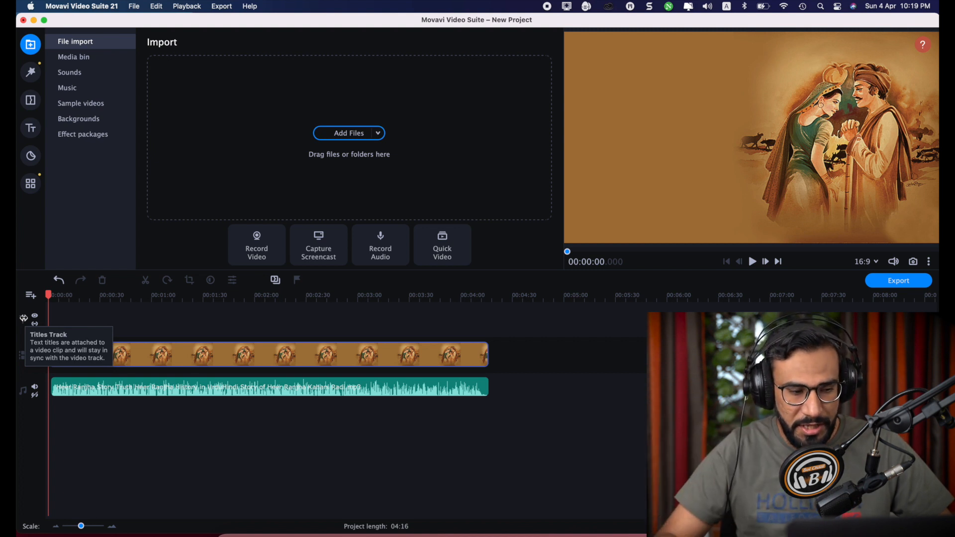
pyautogui.click(490, 298)
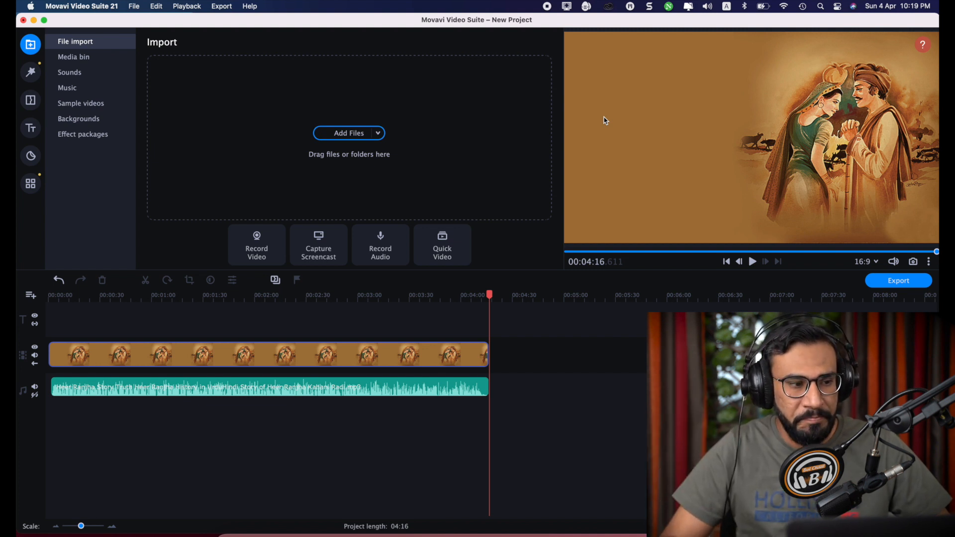
# Step: Add the Blur in transition to the start of the aaa.jpg clip and play it from the beginning
pyautogui.click(30, 73)
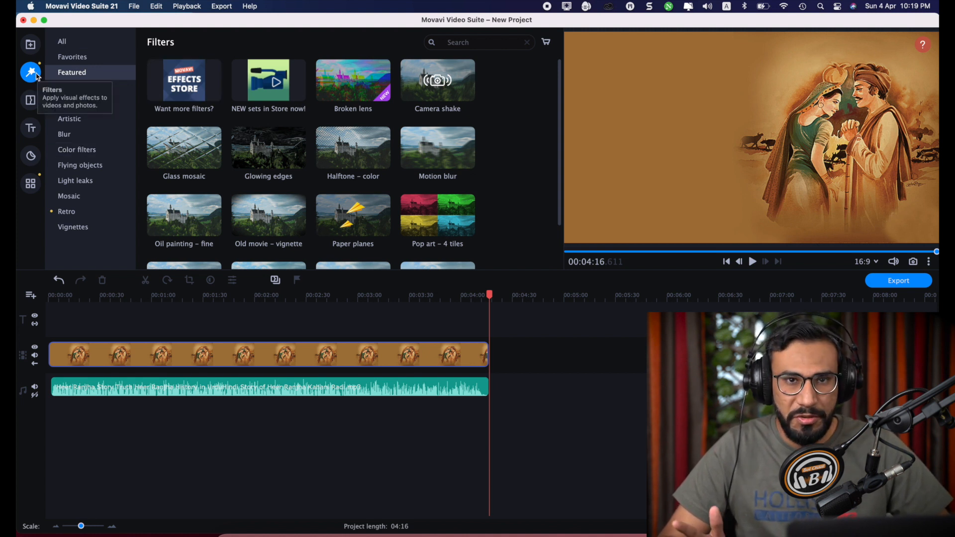
pyautogui.click(30, 102)
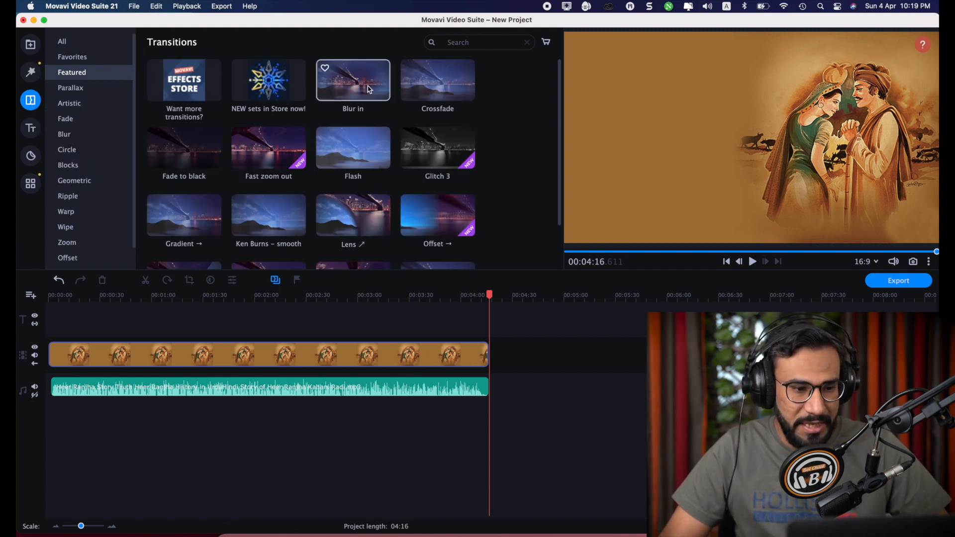
pyautogui.moveTo(369, 84); pyautogui.dragTo(48, 348)
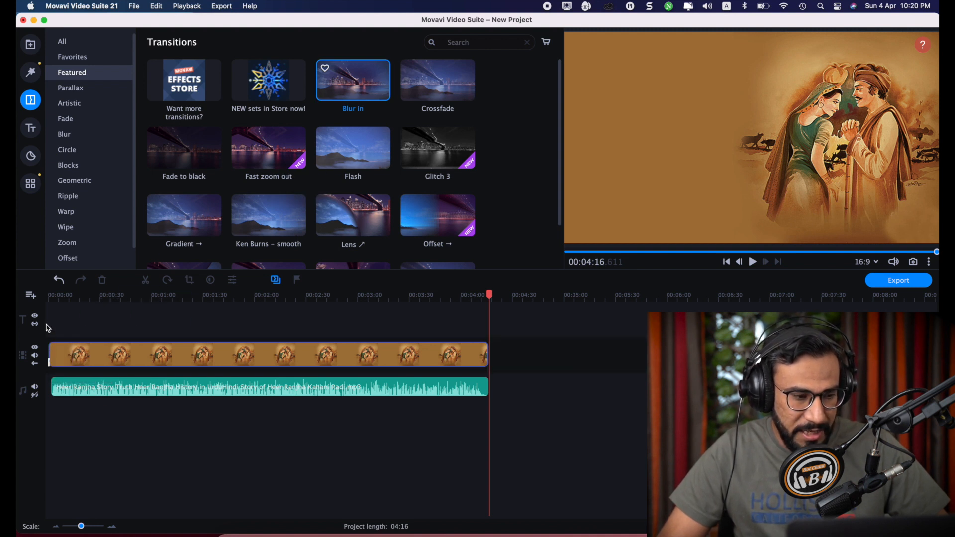
pyautogui.moveTo(494, 297); pyautogui.dragTo(45, 298)
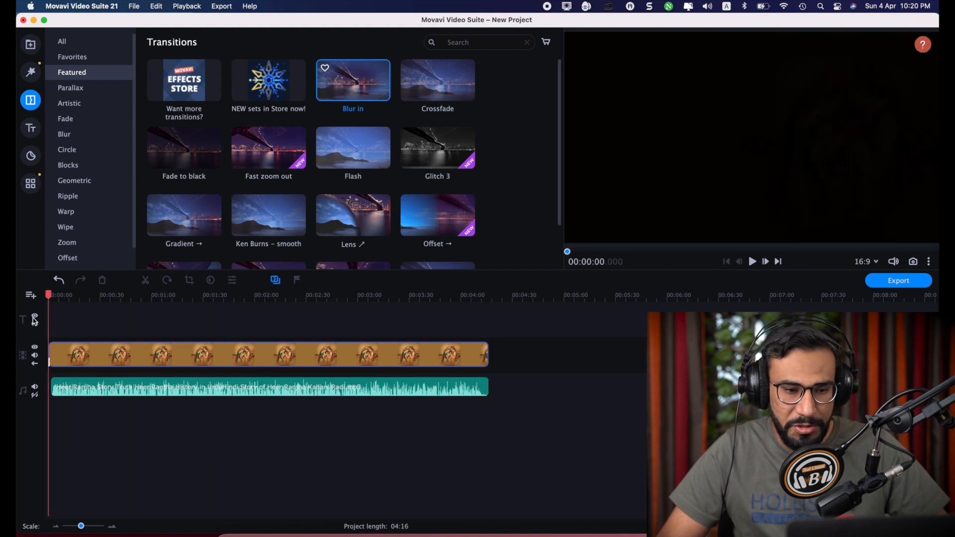
pyautogui.press('space')
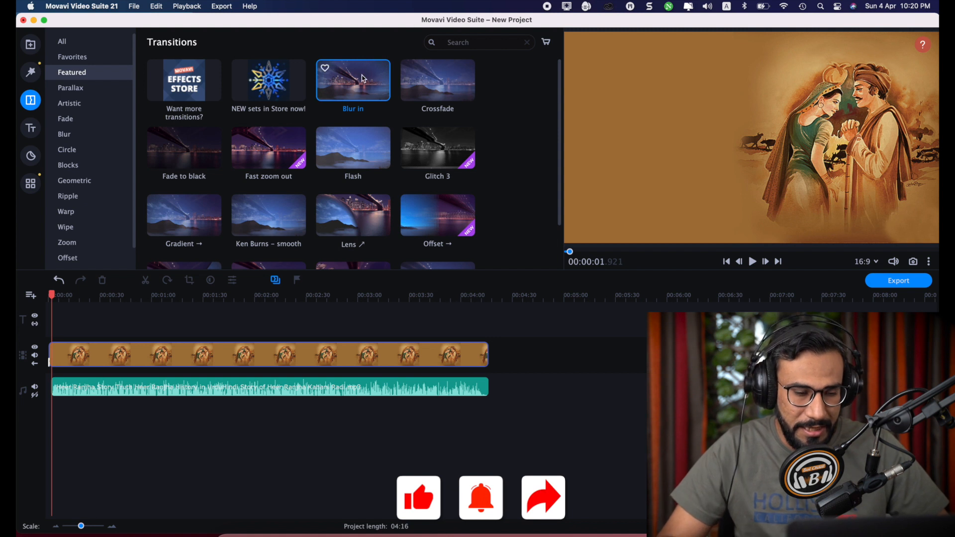
# Step: Look through the transitions in the Featured, Parallax, Artistic, Fade, Blur and Circle categories
pyautogui.moveTo(363, 74); pyautogui.dragTo(326, 64)
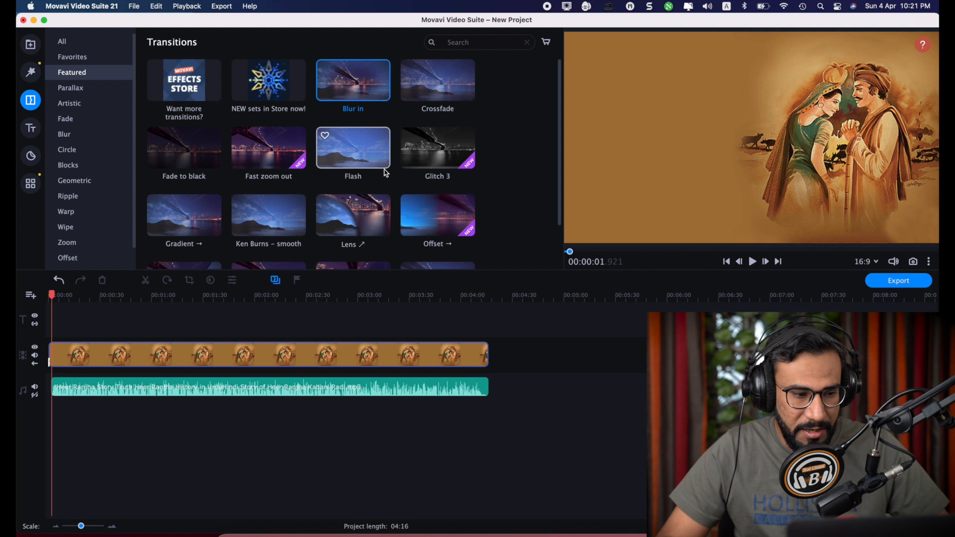
pyautogui.scroll(-3, 386, 172)
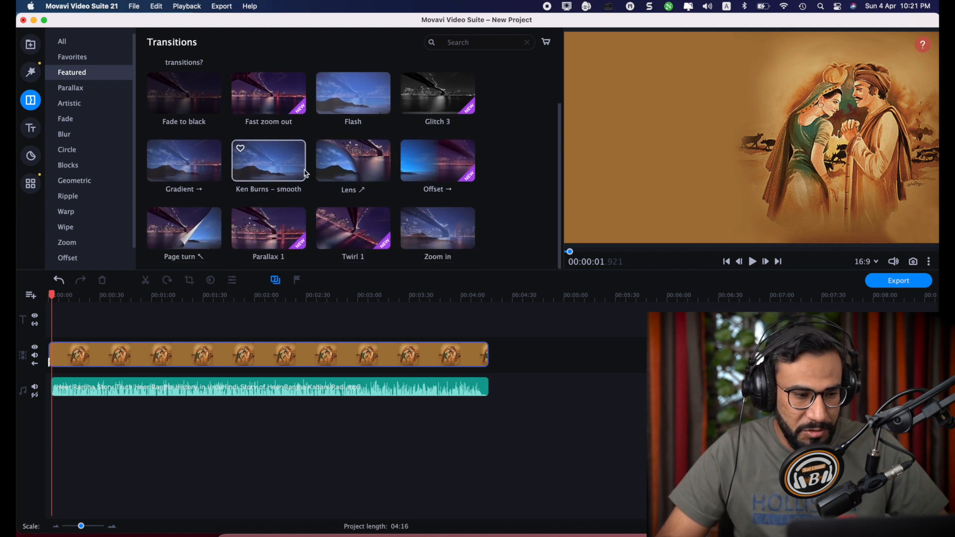
pyautogui.scroll(3, 278, 159)
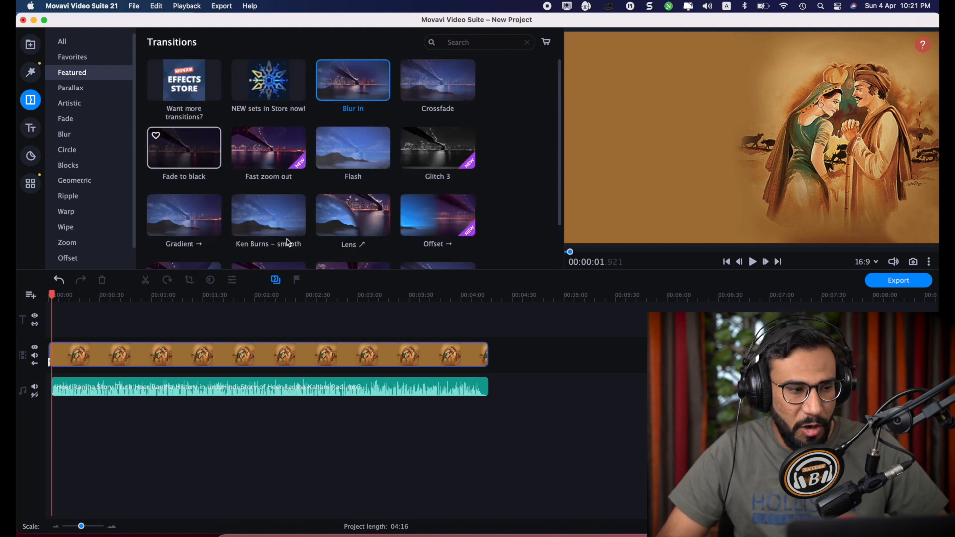
pyautogui.scroll(-2, 289, 242)
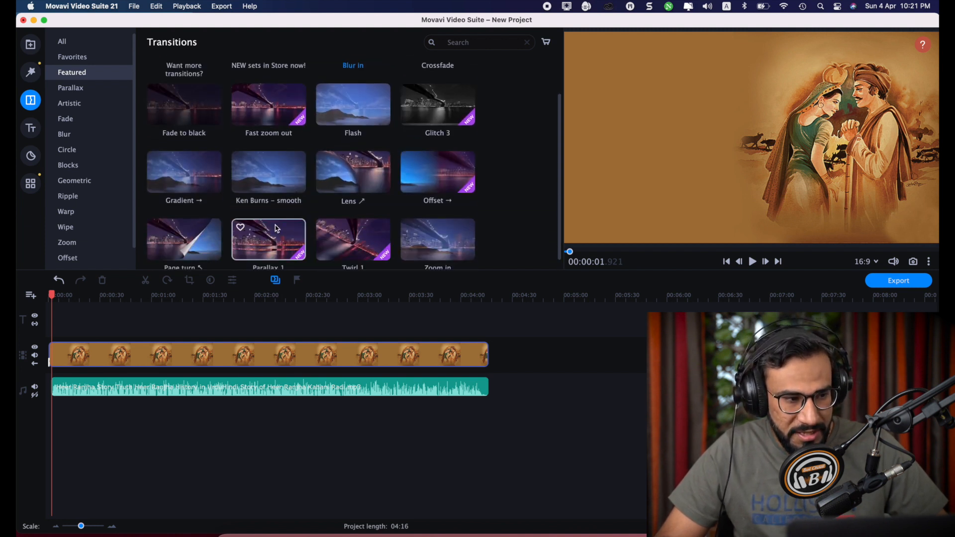
pyautogui.click(70, 89)
pyautogui.click(68, 104)
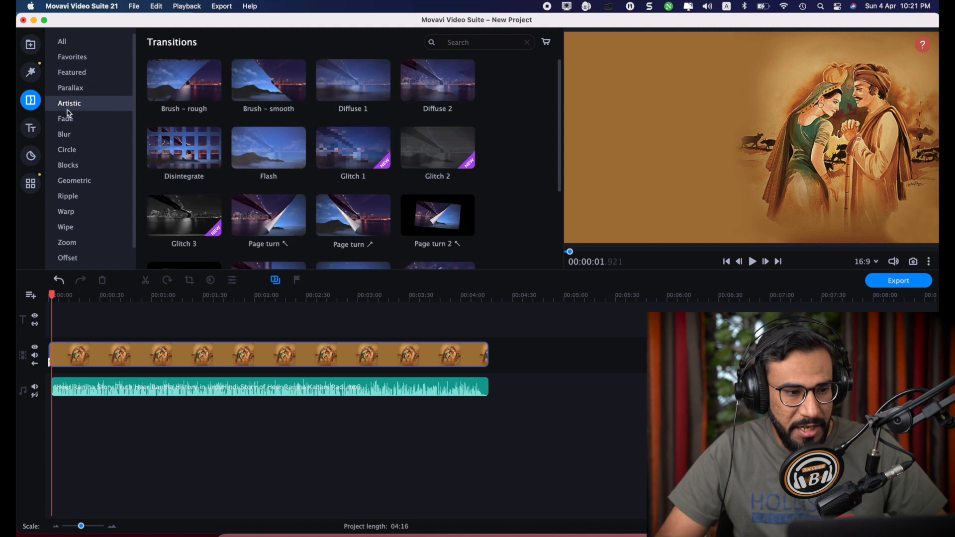
pyautogui.click(66, 120)
pyautogui.click(67, 134)
pyautogui.click(69, 150)
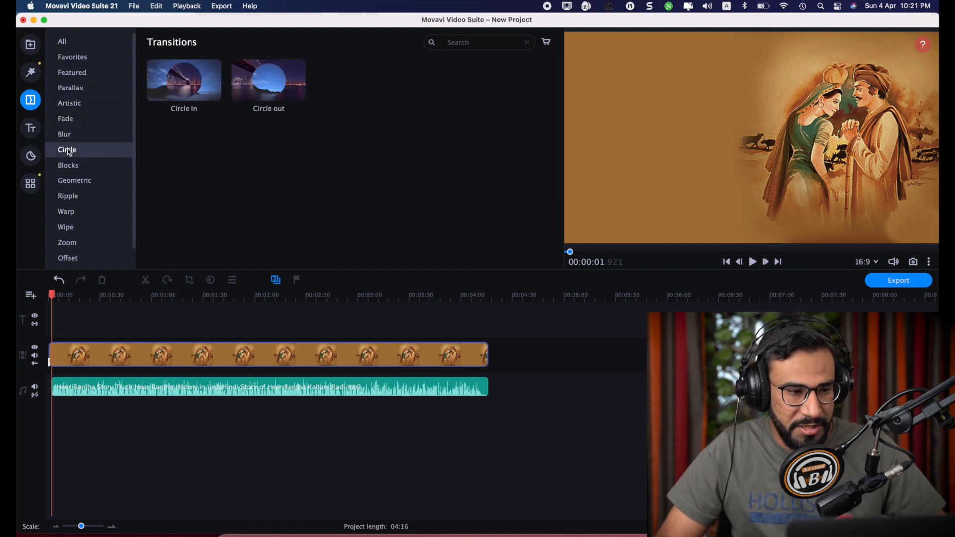
# Step: Add the Blur out transition from the Blur category to the end of the aaa.jpg clip
pyautogui.click(69, 141)
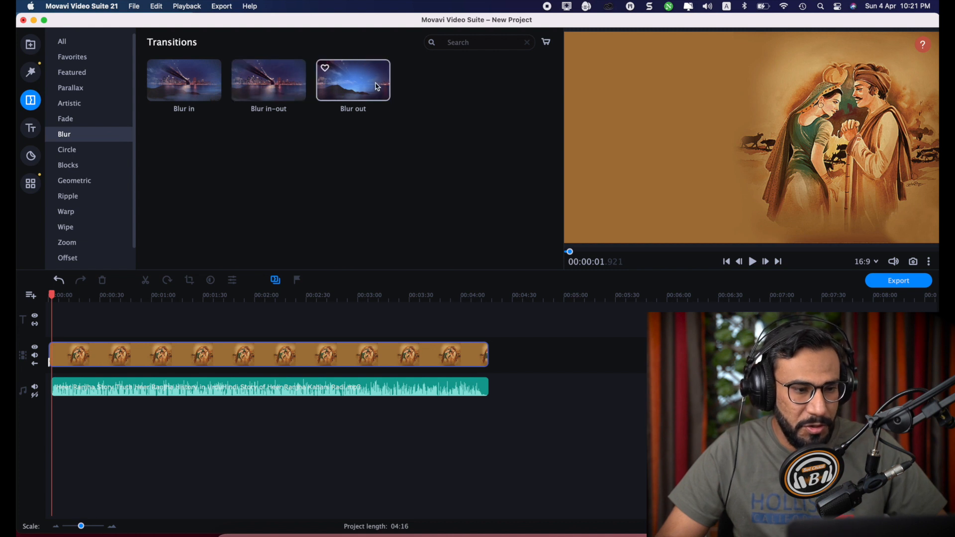
pyautogui.moveTo(359, 80); pyautogui.dragTo(436, 348)
pyautogui.click(476, 298)
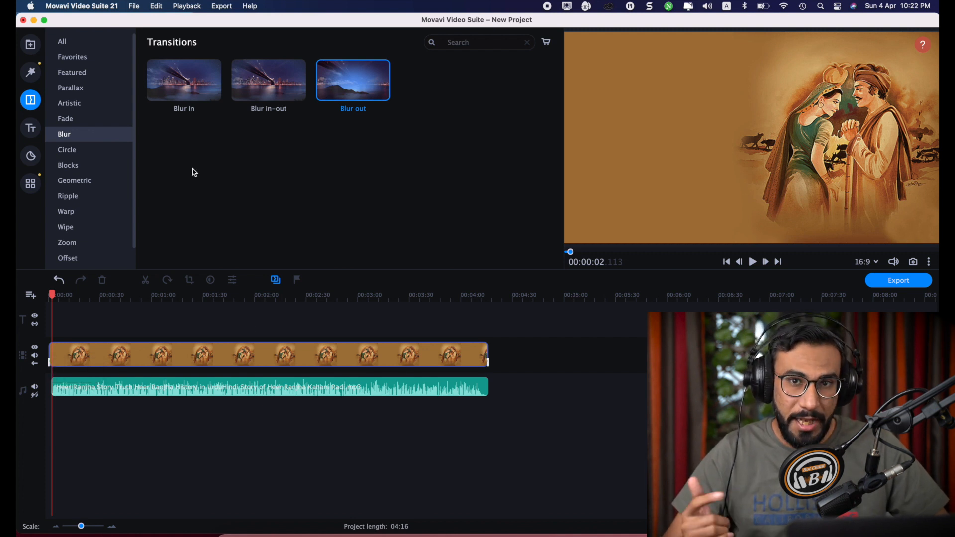
# Step: Examine the title styles by category, from Favorites and Basic to Artistic, Opening and Speech bubbles, and return to the full collection
pyautogui.click(30, 129)
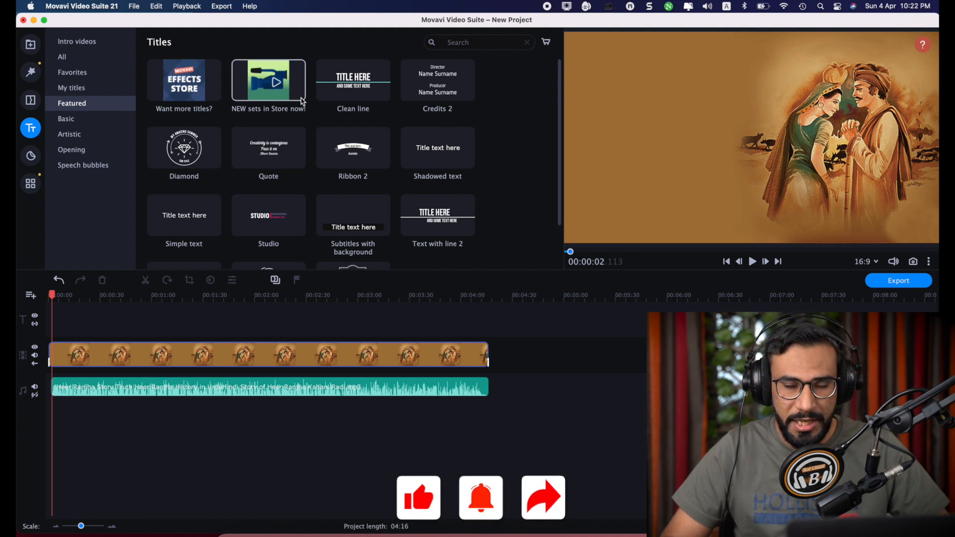
pyautogui.click(68, 62)
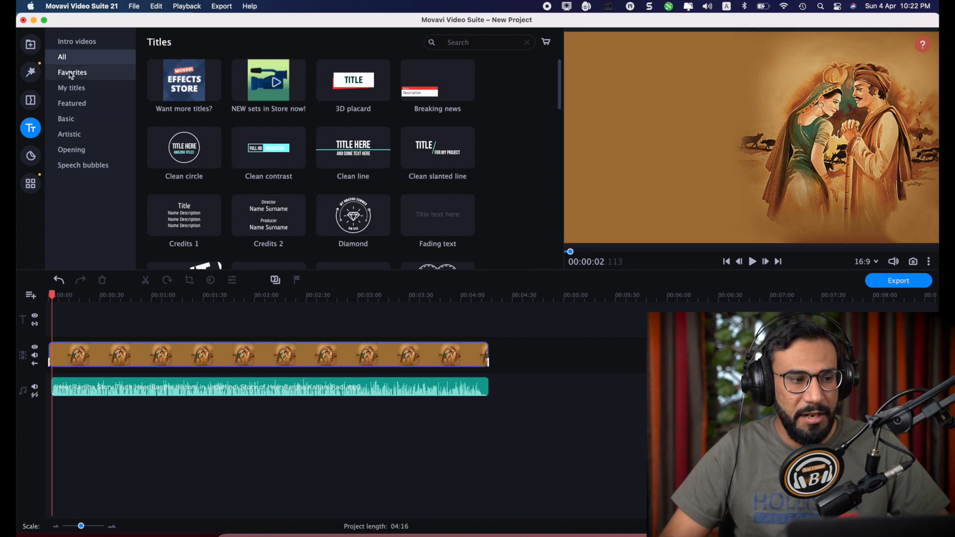
pyautogui.click(70, 74)
pyautogui.click(71, 89)
pyautogui.click(71, 102)
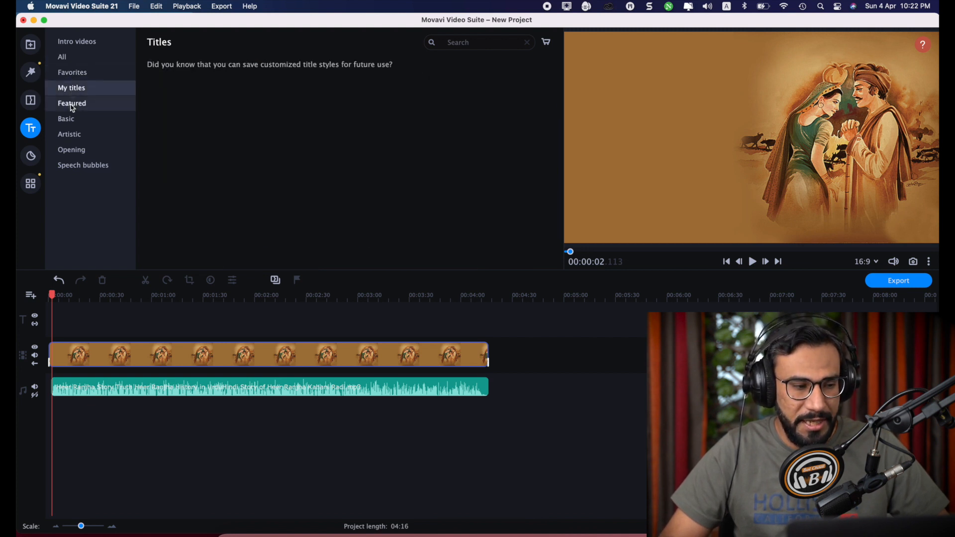
pyautogui.click(67, 119)
pyautogui.click(75, 137)
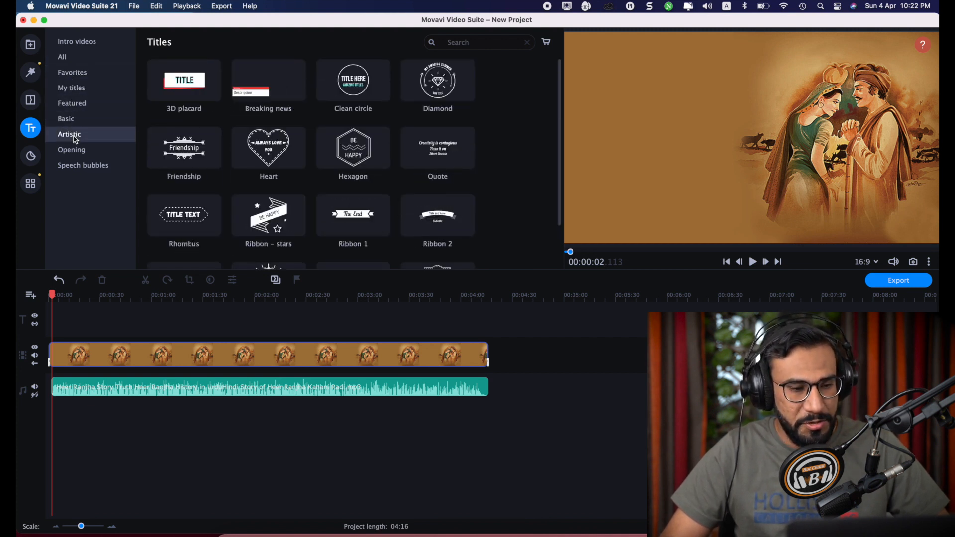
pyautogui.click(78, 150)
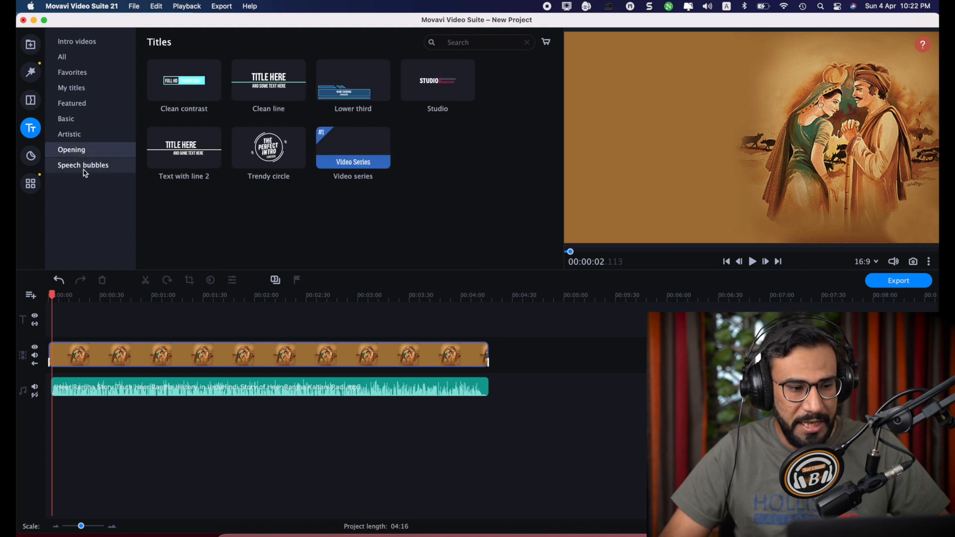
pyautogui.click(84, 170)
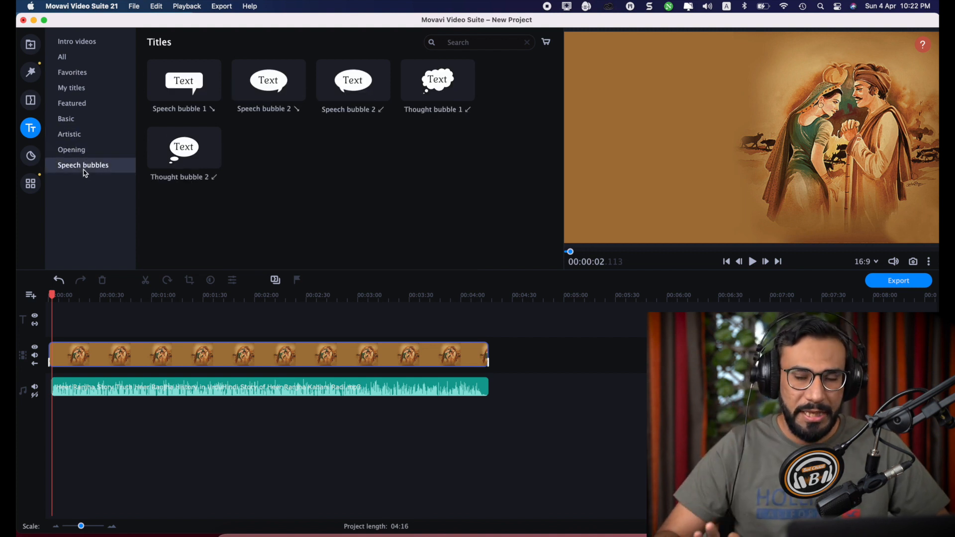
pyautogui.click(71, 61)
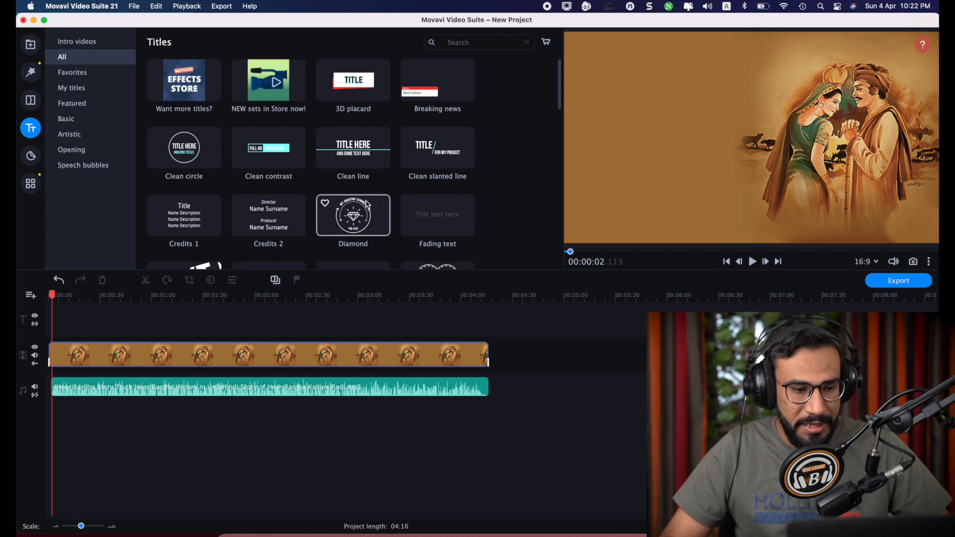
# Step: Add the Scroll ↑ title at the start of the title track, above the aaa.jpg clip
pyautogui.scroll(-5, 367, 204)
pyautogui.scroll(-4, 367, 204)
pyautogui.scroll(-4, 366, 204)
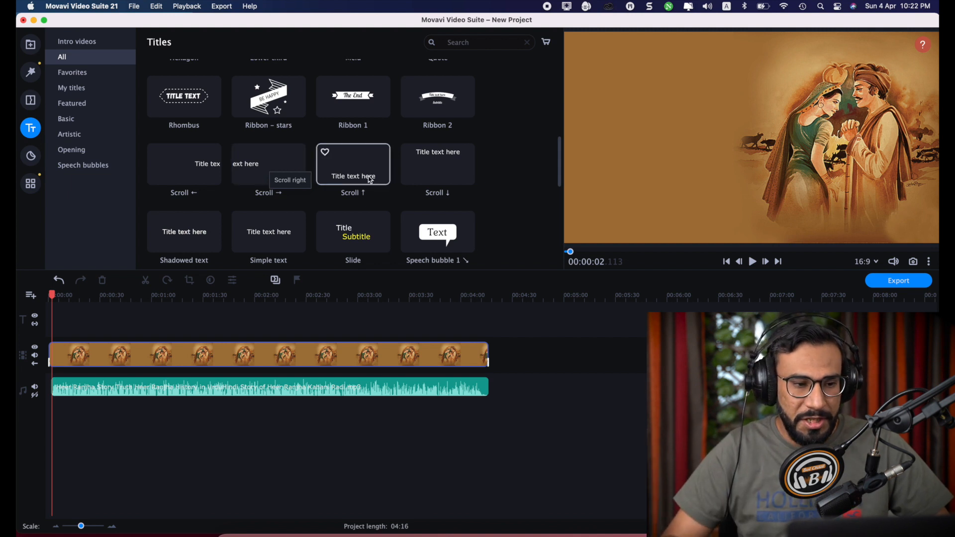
pyautogui.scroll(-1, 374, 179)
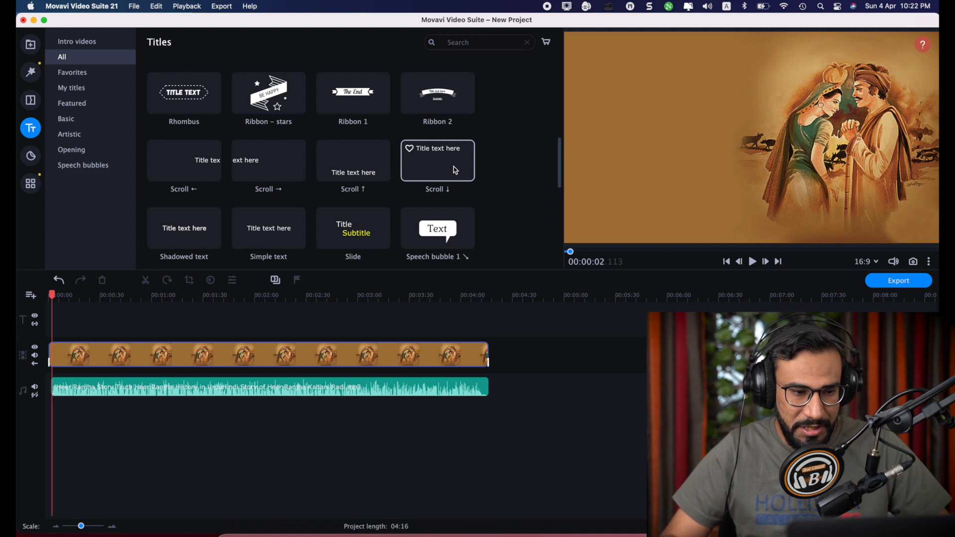
pyautogui.moveTo(360, 158)
pyautogui.mouseDown()
pyautogui.moveTo(152, 288)
pyautogui.moveTo(86, 313)
pyautogui.moveTo(68, 309)
pyautogui.moveTo(80, 326)
pyautogui.mouseUp()
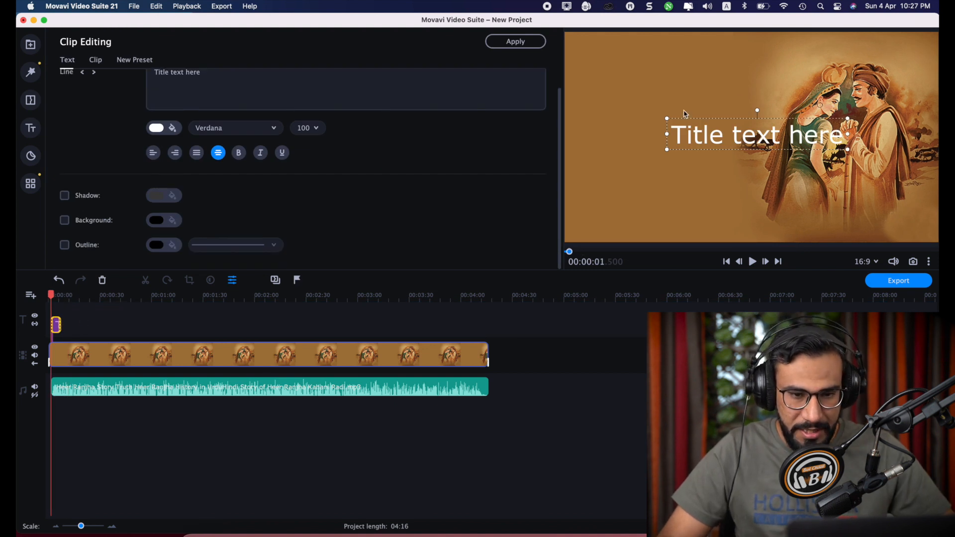
# Step: Move the title text to the upper left of the picture and extend the title clip to about 1:02
pyautogui.moveTo(761, 138); pyautogui.dragTo(666, 78)
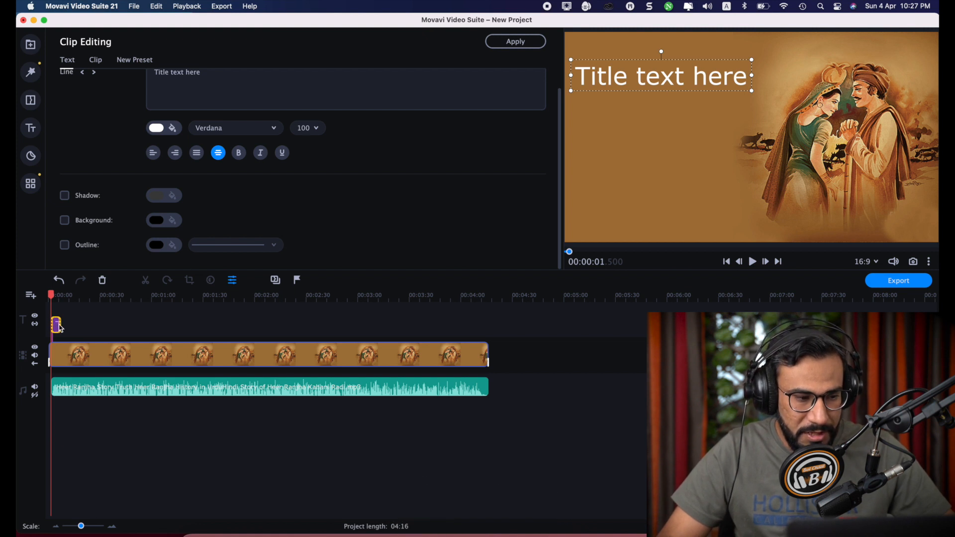
pyautogui.moveTo(61, 326); pyautogui.dragTo(153, 321)
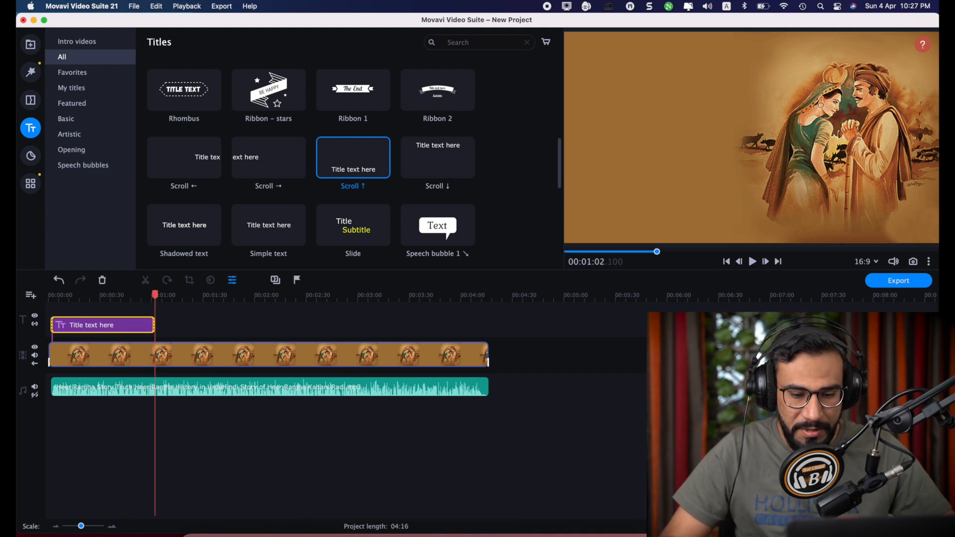
# Step: Switch to the Word document, copy the story's first two paragraphs below the heading, and minimize the document
pyautogui.click(718, 535)
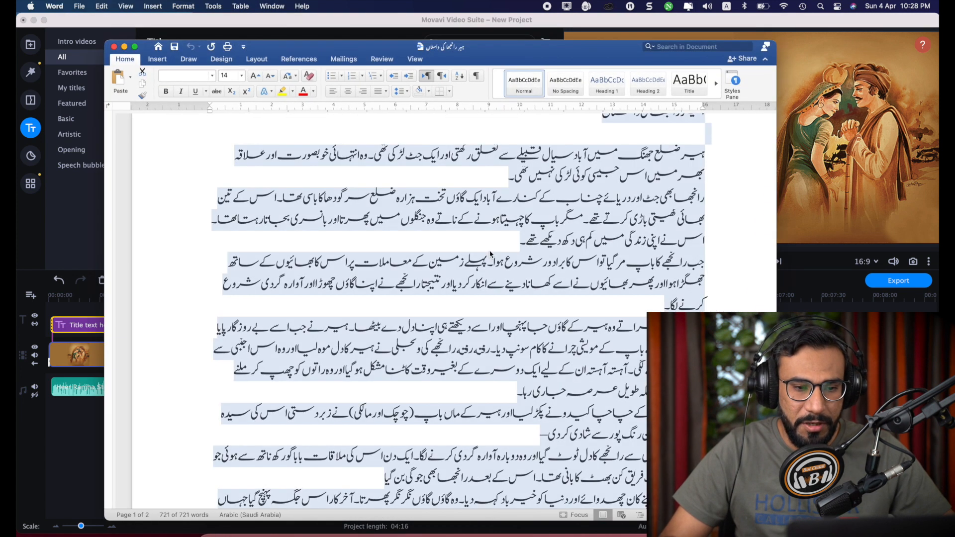
pyautogui.click(491, 255)
pyautogui.scroll(2, 491, 255)
pyautogui.scroll(2, 491, 255)
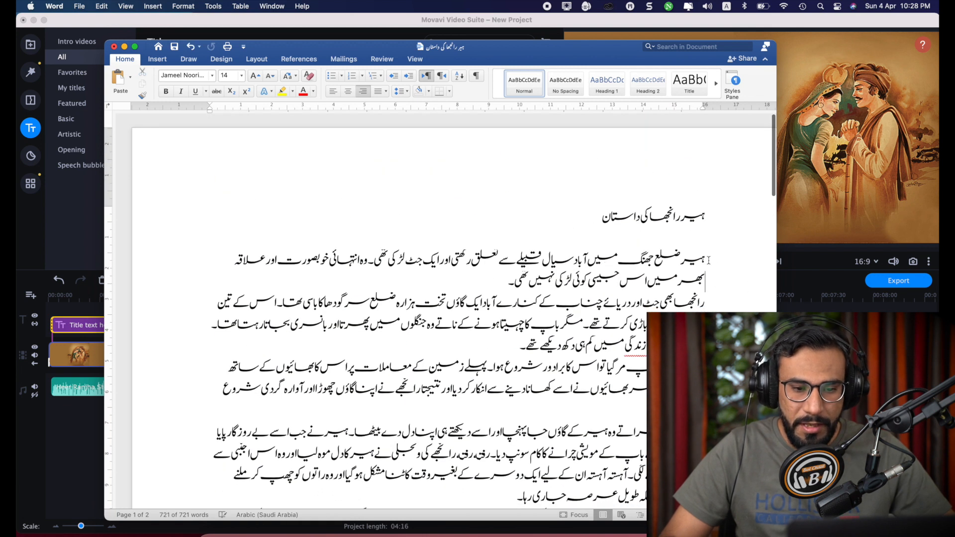
pyautogui.moveTo(706, 255); pyautogui.dragTo(529, 345)
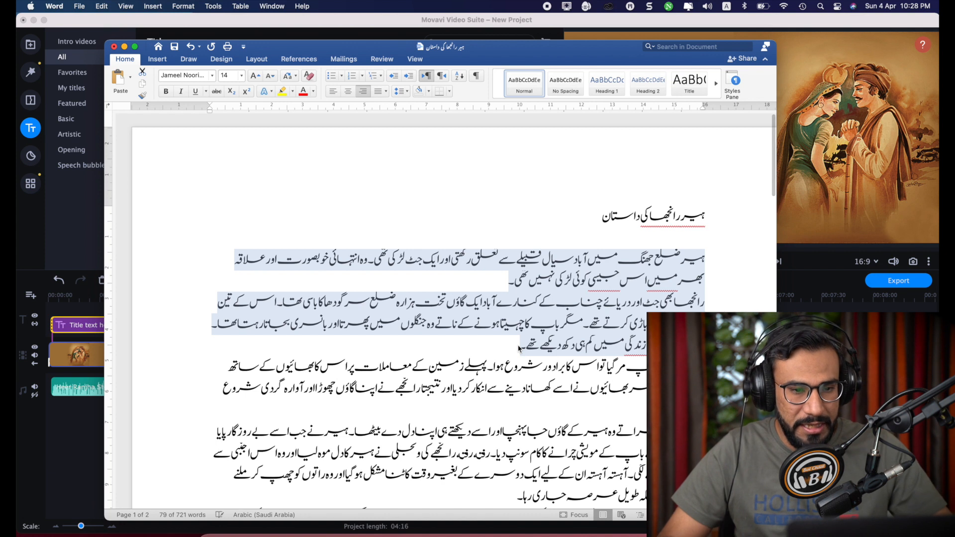
pyautogui.click(125, 47)
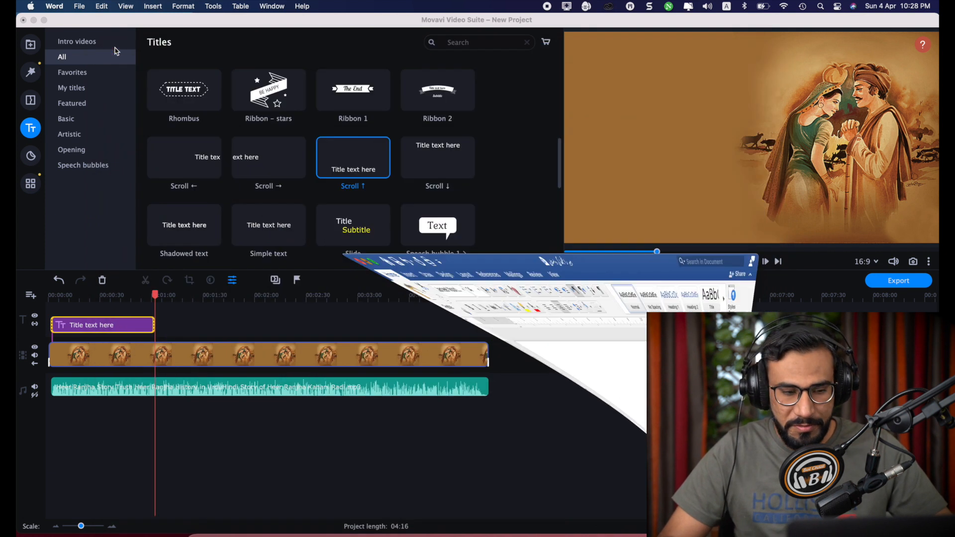
# Step: Replace the title's placeholder text with the copied Urdu paragraphs and set the font size to 36
pyautogui.click(117, 327)
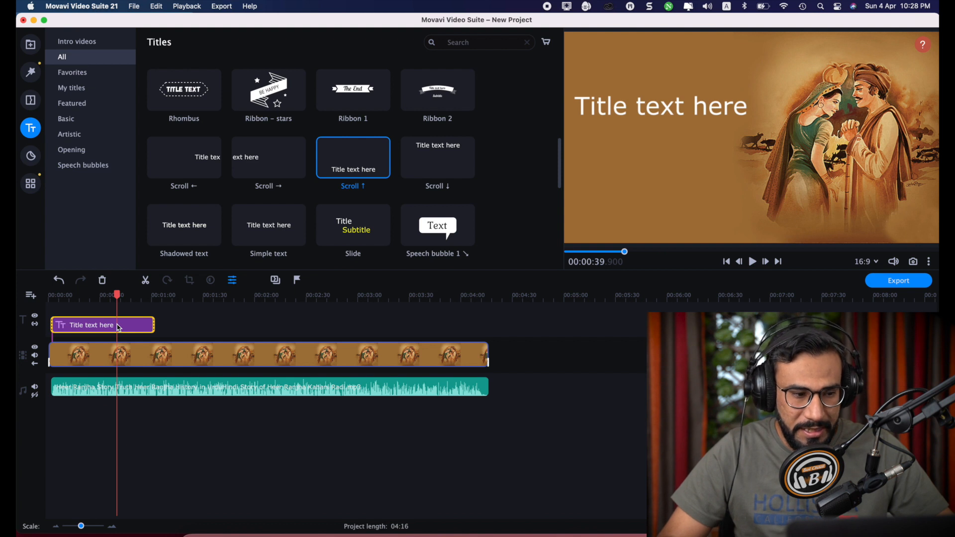
pyautogui.doubleClick(118, 327)
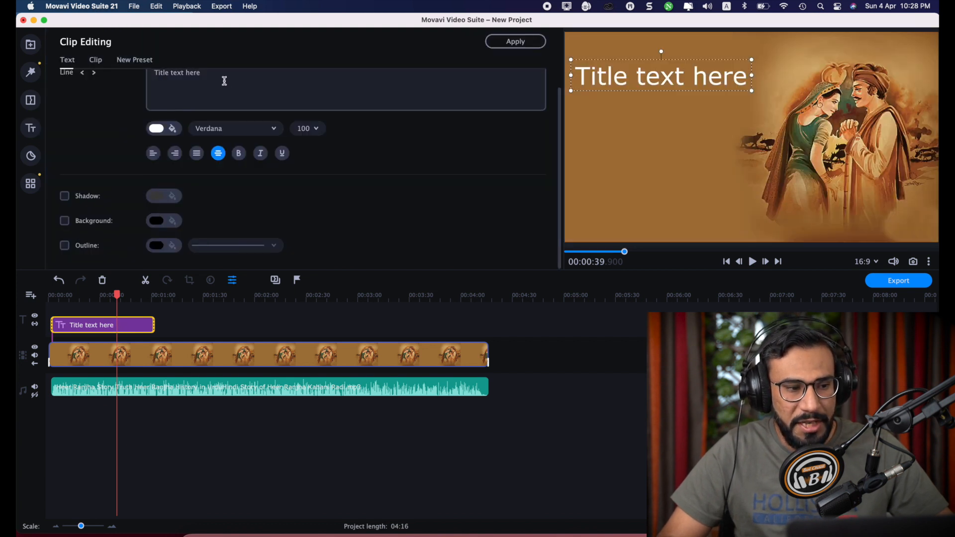
pyautogui.moveTo(222, 75); pyautogui.dragTo(127, 74)
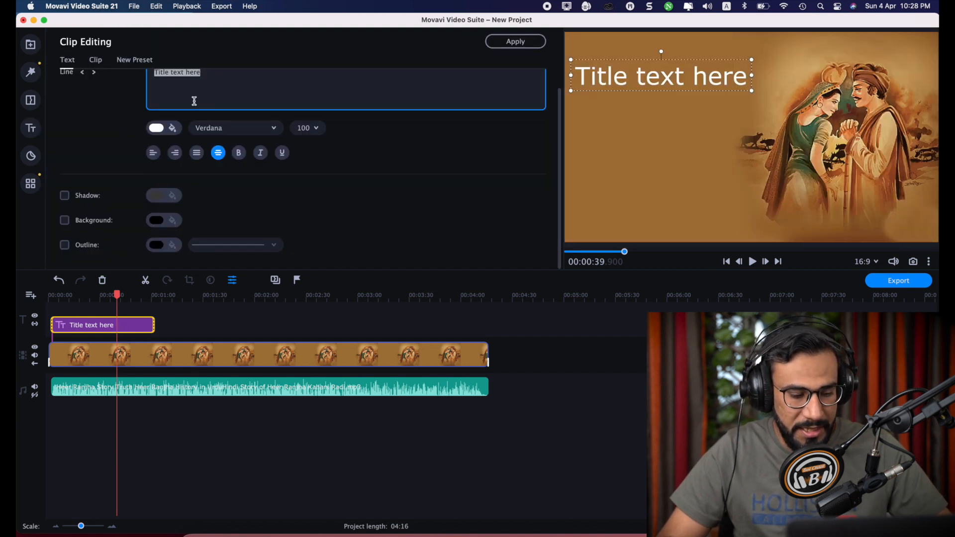
pyautogui.scroll(1, 221, 92)
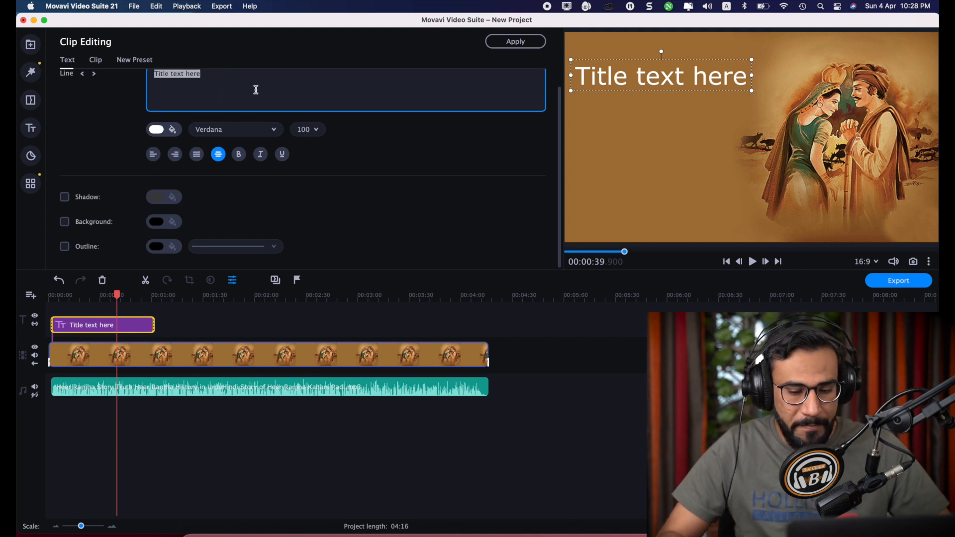
pyautogui.press('BackSpace')
pyautogui.rightClick(256, 89)
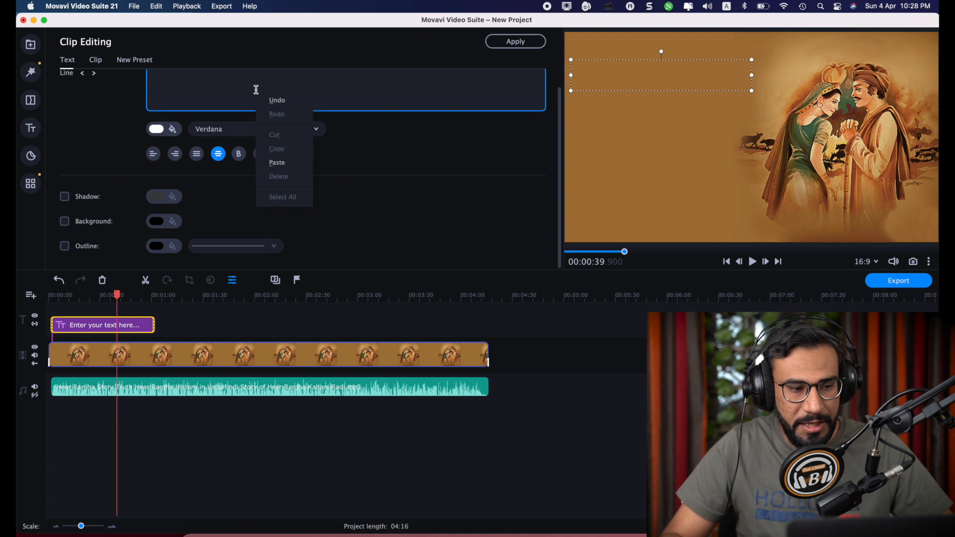
pyautogui.click(273, 161)
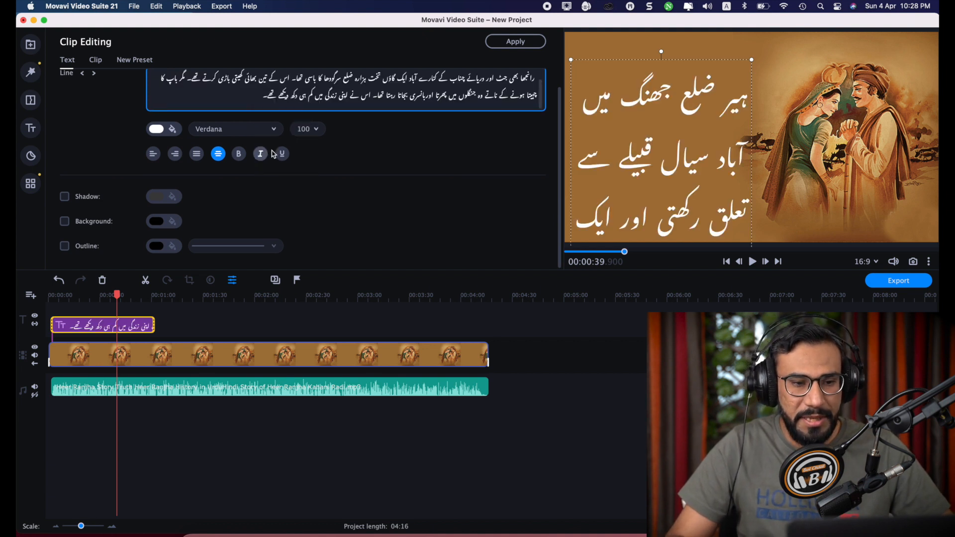
pyautogui.click(316, 129)
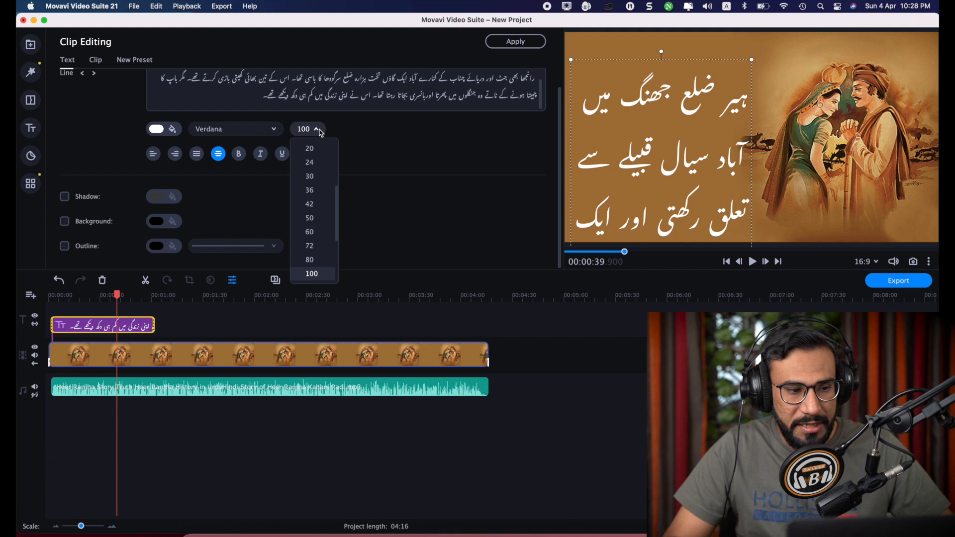
pyautogui.click(315, 191)
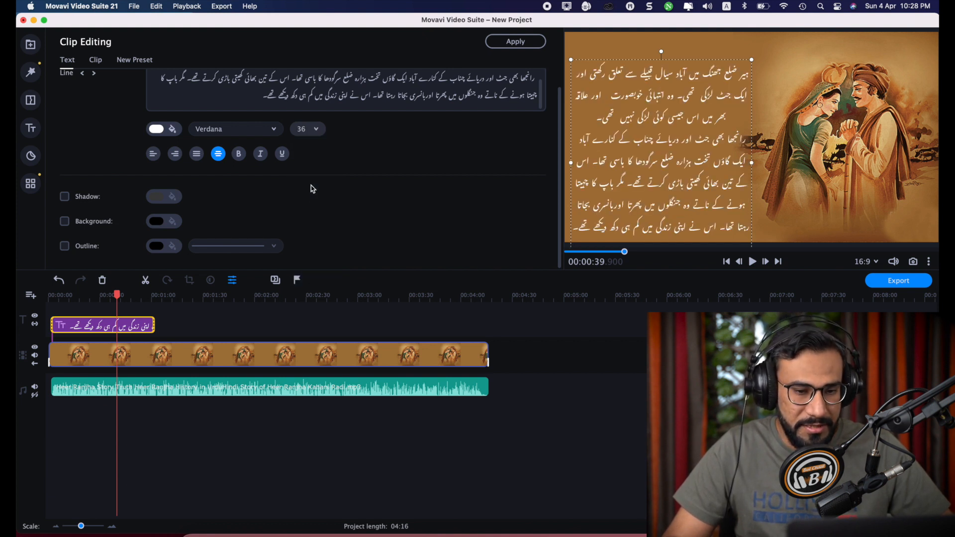
# Step: Try the Urdu Naskh Asiatype, Urdulife Italic Outline, Urdu Stylish and VCR OSD Mono fonts on the title text
pyautogui.click(273, 131)
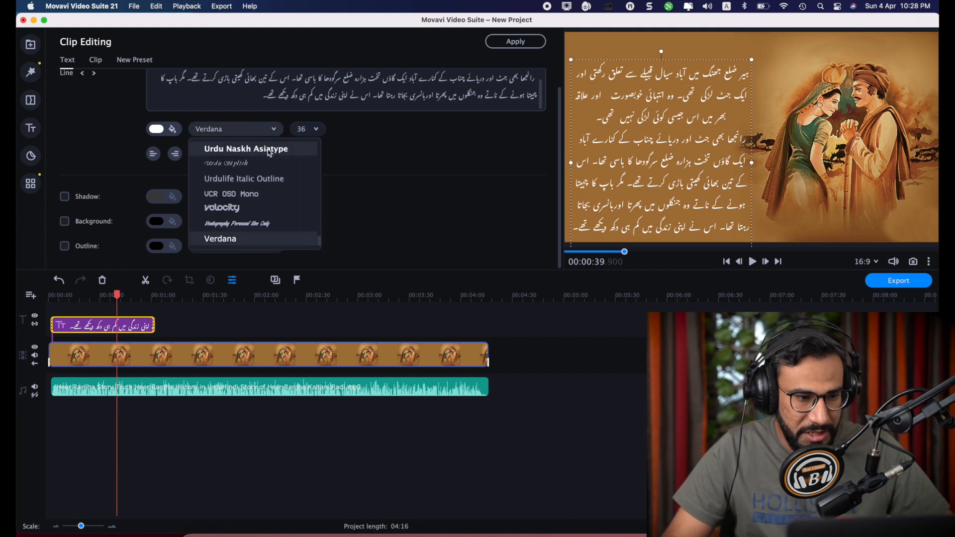
pyautogui.click(269, 150)
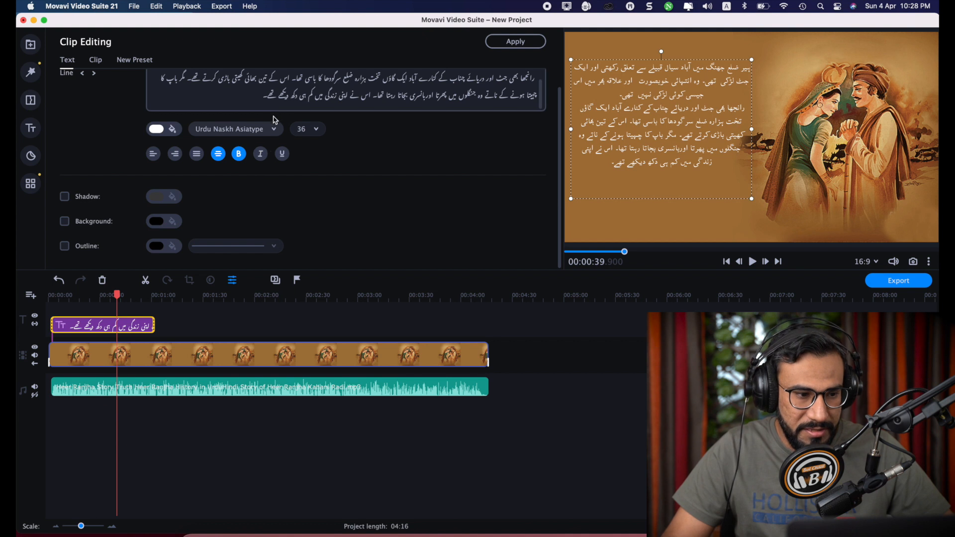
pyautogui.click(273, 130)
pyautogui.click(249, 179)
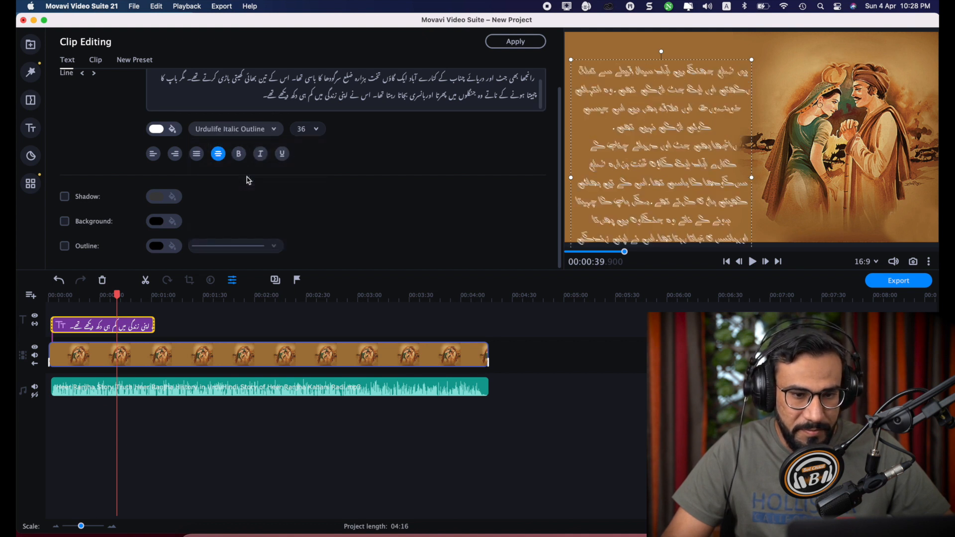
pyautogui.click(271, 131)
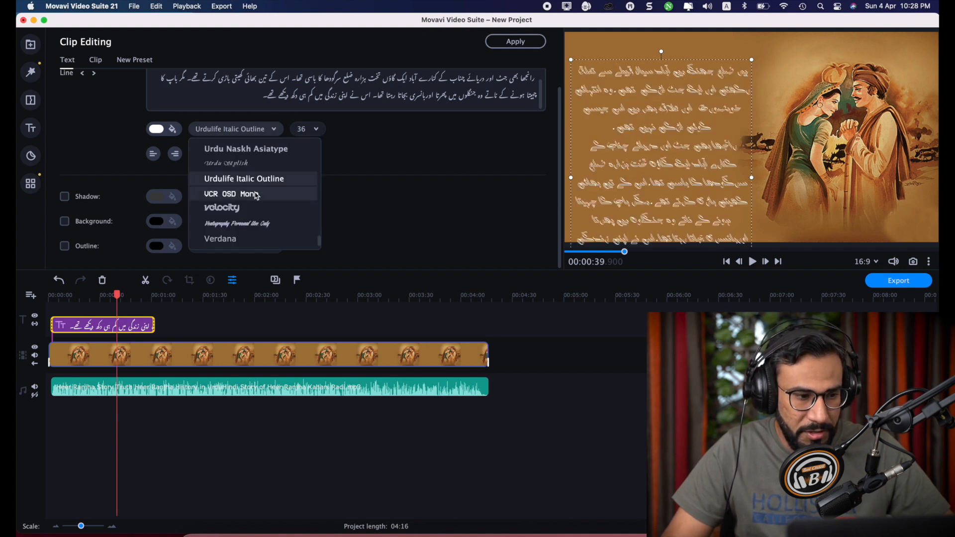
pyautogui.click(249, 163)
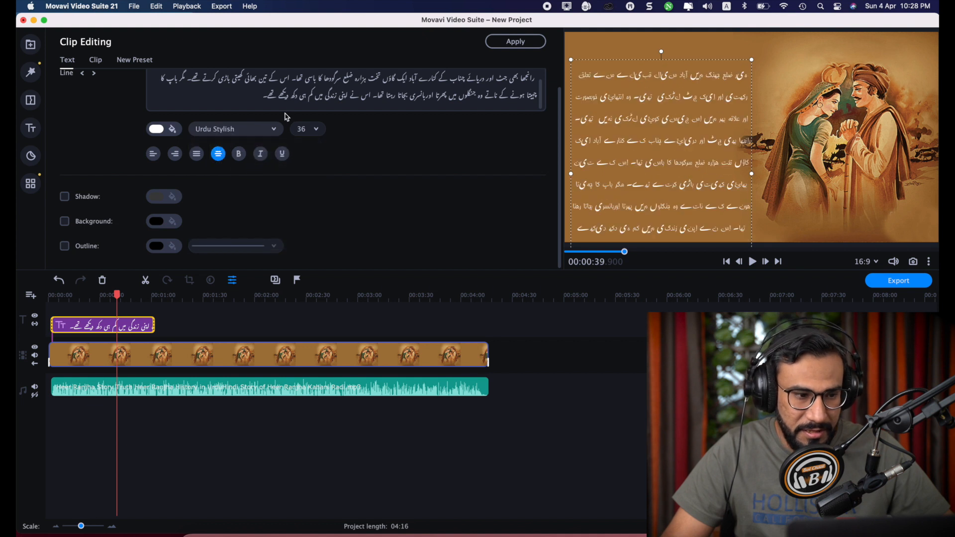
pyautogui.click(271, 131)
pyautogui.click(247, 194)
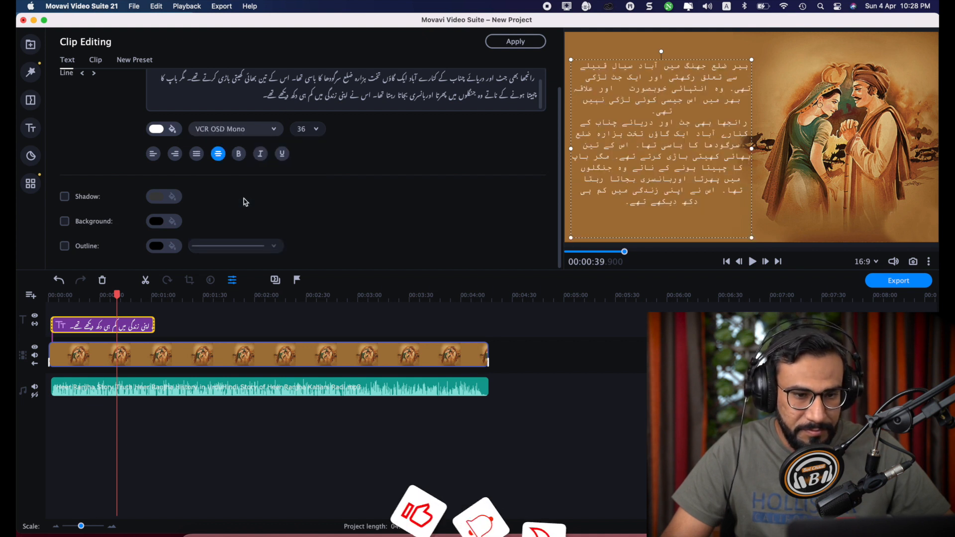
# Step: Set the title text's font to the Urdu font listed just before Urdu Naskh Asiatype
pyautogui.click(276, 130)
pyautogui.scroll(-3, 262, 237)
pyautogui.scroll(1, 262, 239)
pyautogui.scroll(4, 262, 238)
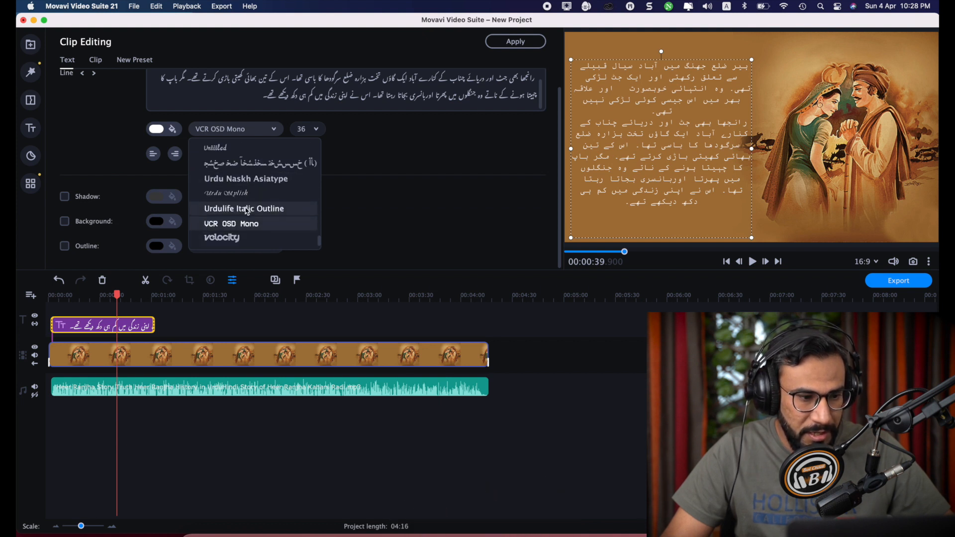
pyautogui.click(254, 165)
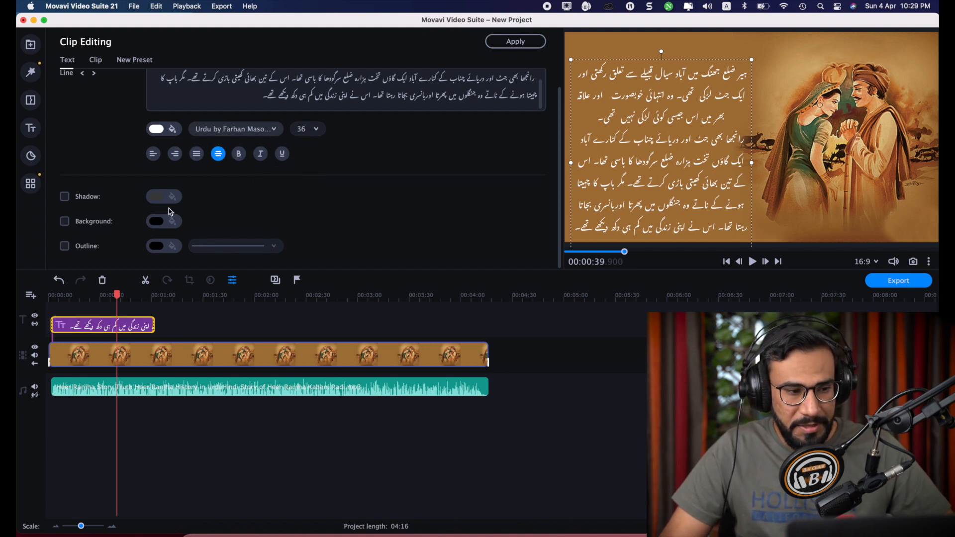
# Step: Try black, red, amber, yellow, blue, dark green and dark red for the title text, and return its colour to white #ffffff
pyautogui.scroll(-1, 172, 210)
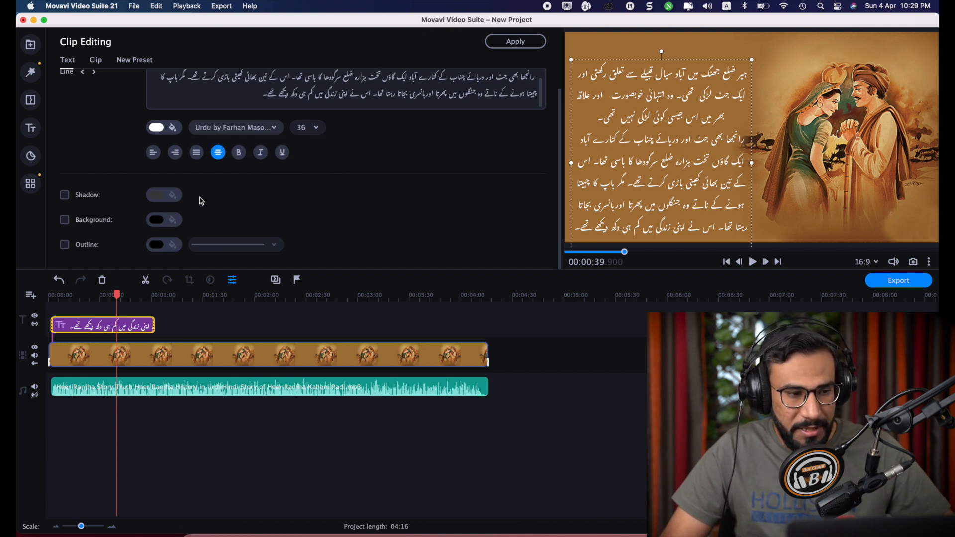
pyautogui.click(158, 128)
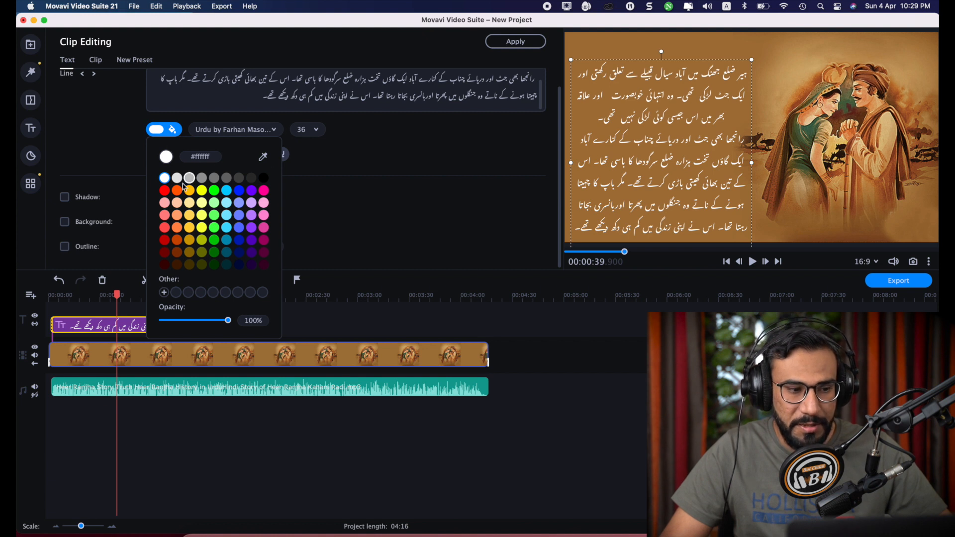
pyautogui.click(264, 178)
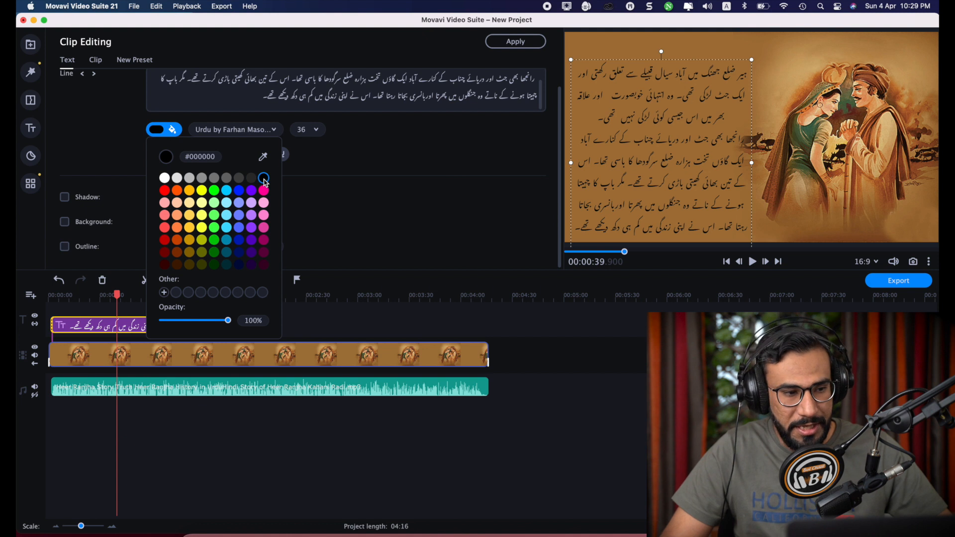
pyautogui.click(164, 190)
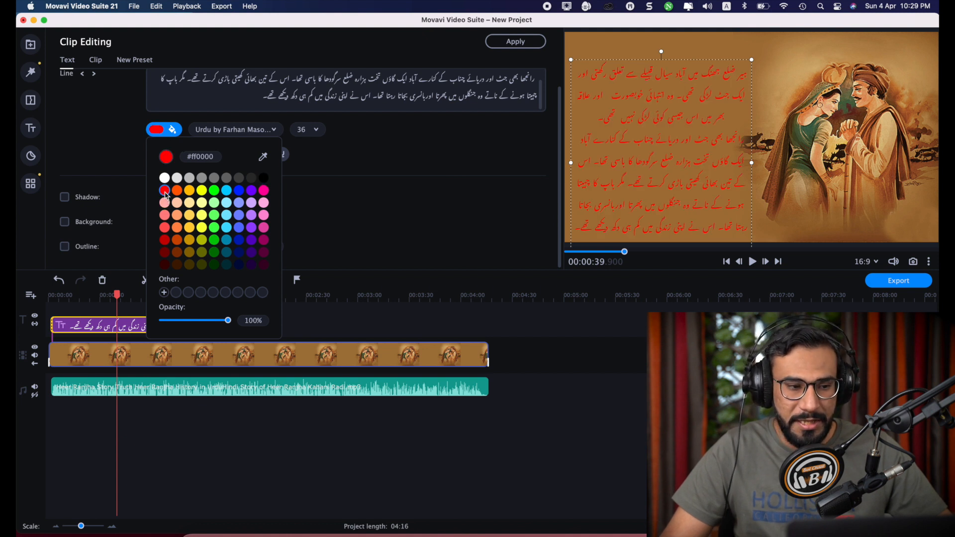
pyautogui.click(190, 192)
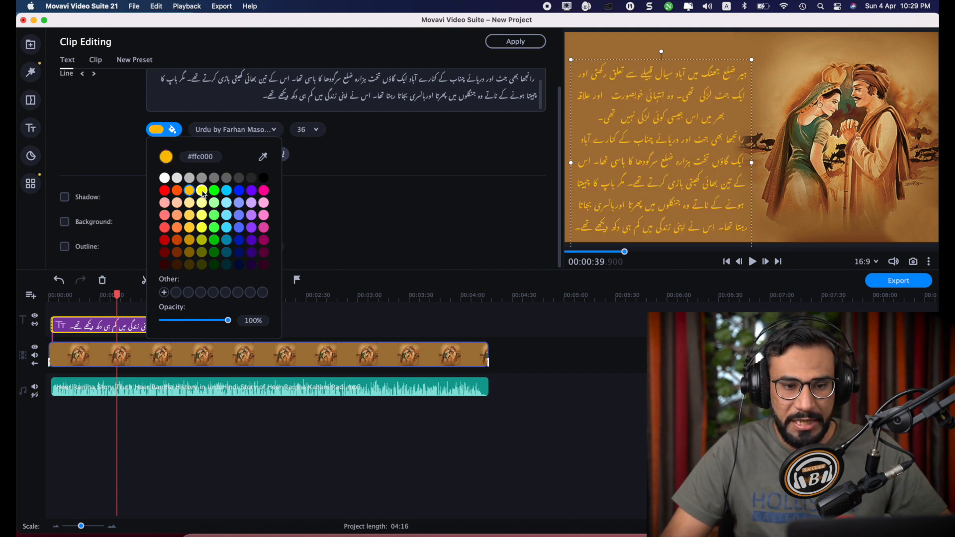
pyautogui.click(202, 193)
pyautogui.click(238, 193)
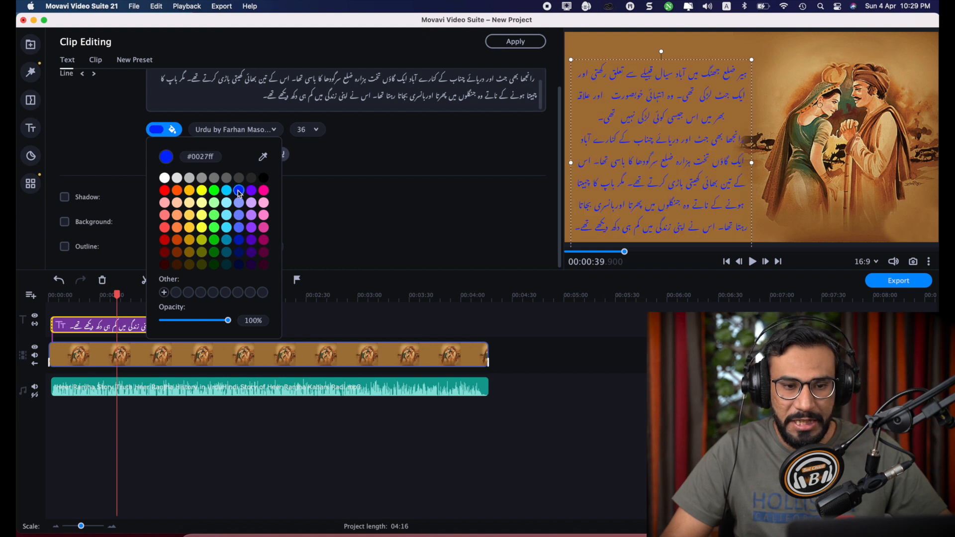
pyautogui.click(214, 252)
pyautogui.click(165, 253)
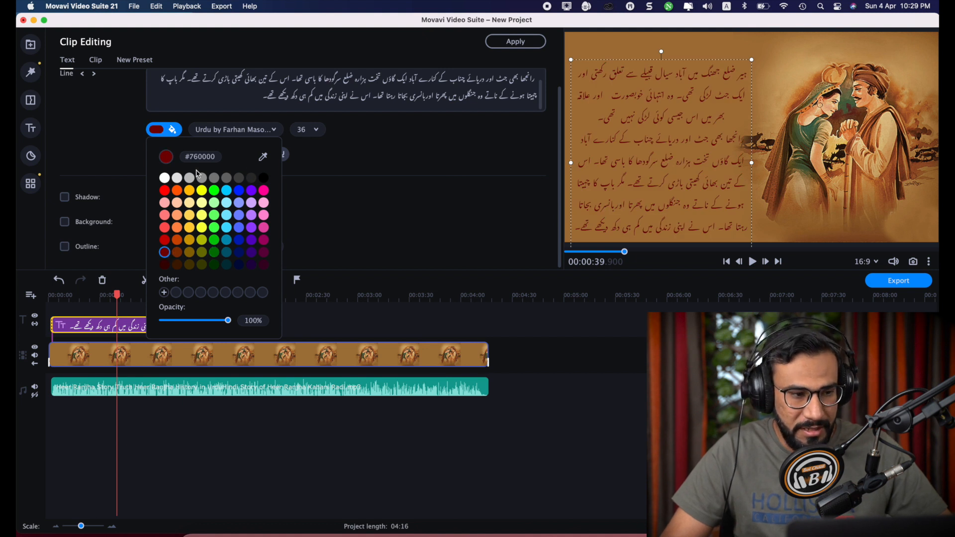
pyautogui.click(165, 179)
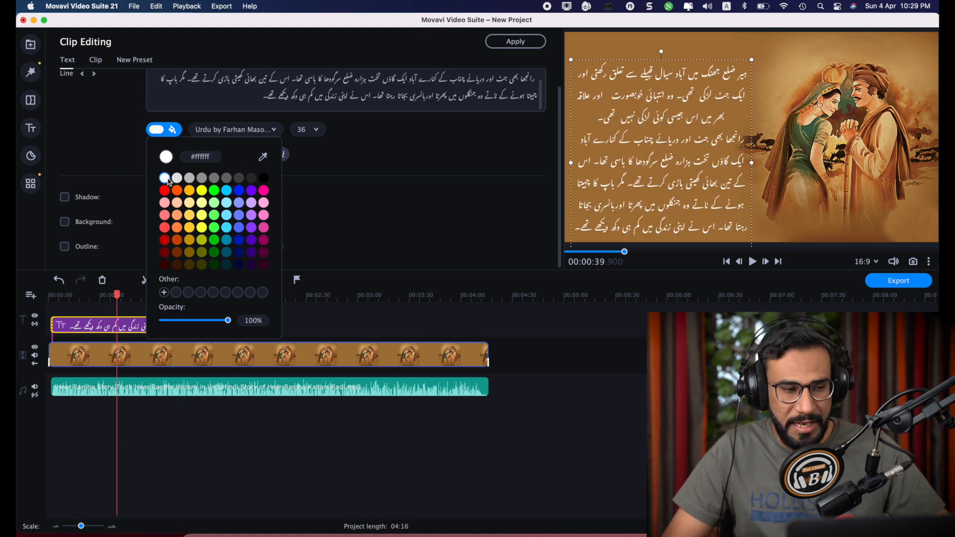
pyautogui.click(399, 150)
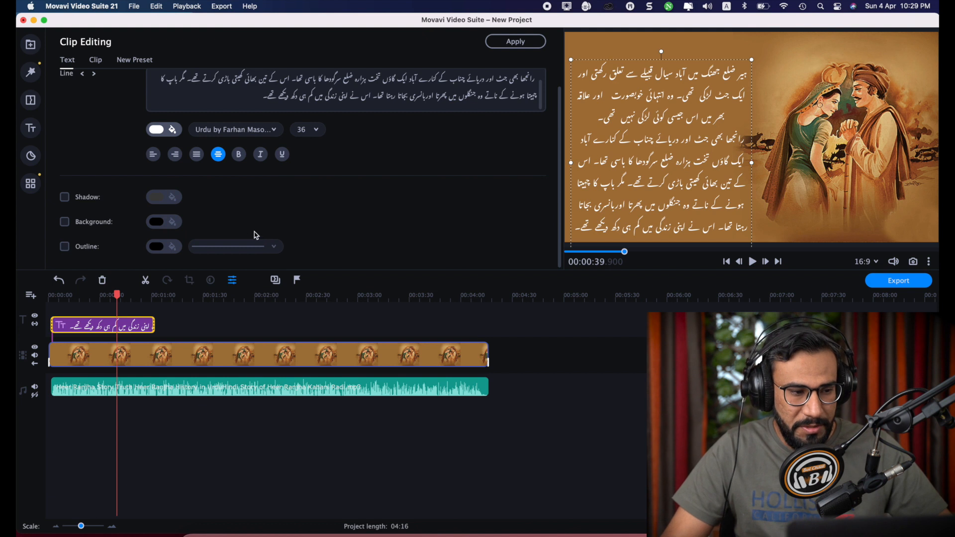
# Step: Try the black background and the outline on the title text, and turn each off again
pyautogui.click(65, 195)
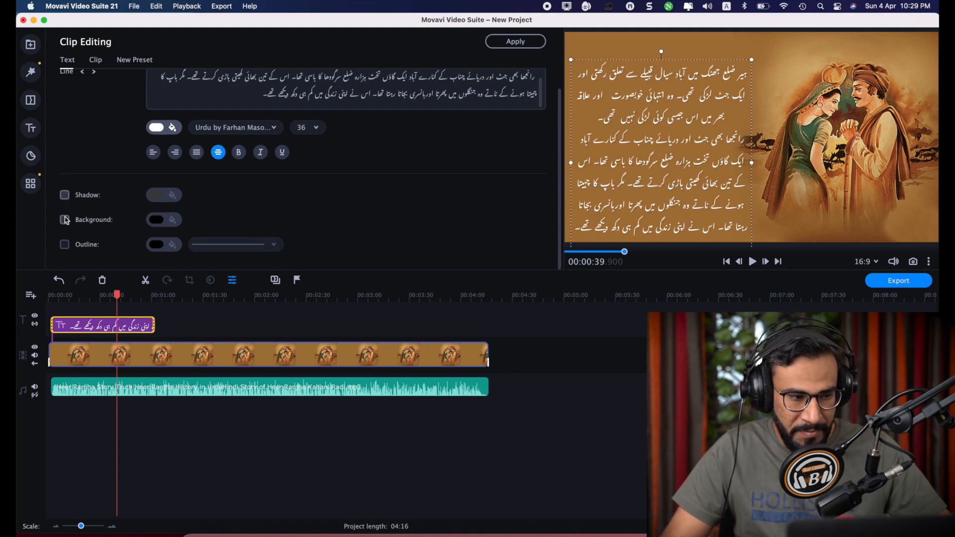
pyautogui.click(65, 220)
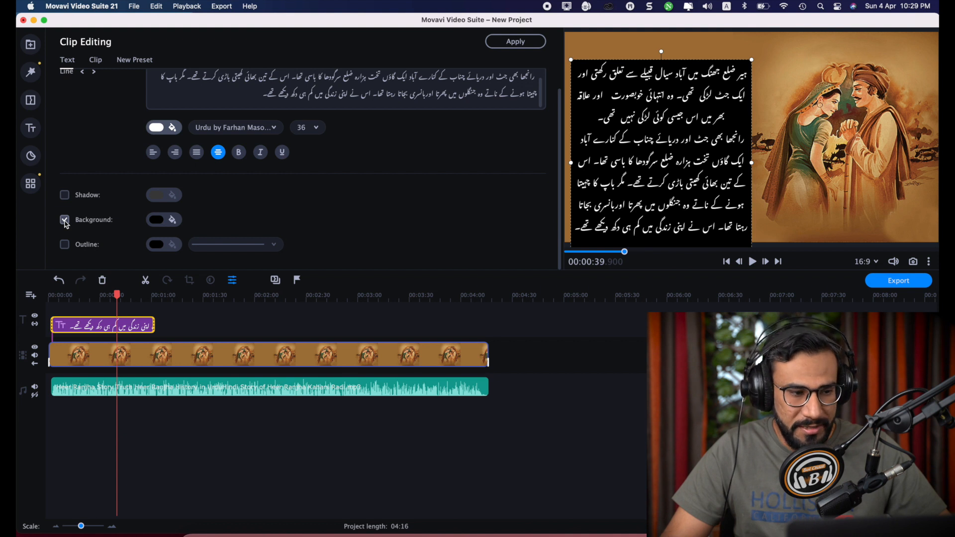
pyautogui.click(65, 220)
pyautogui.click(64, 244)
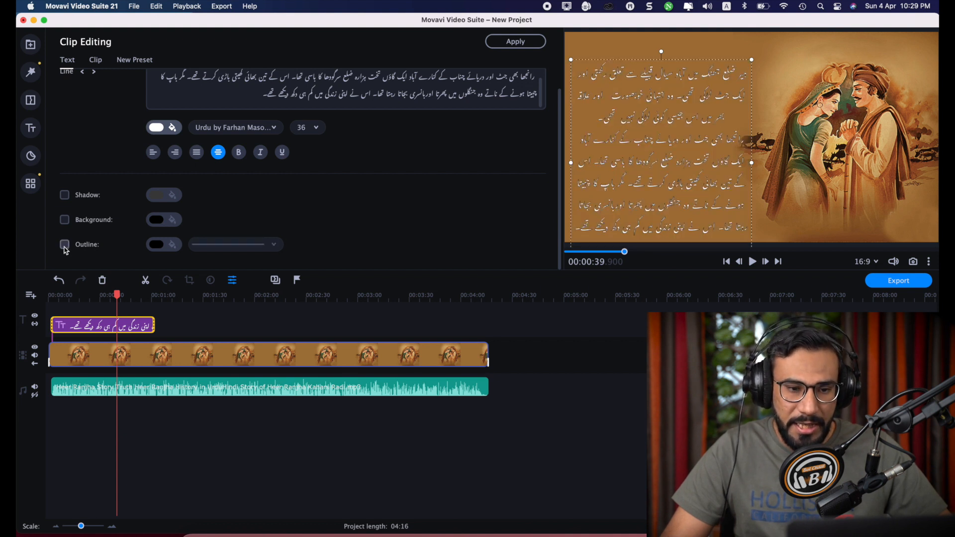
pyautogui.click(65, 244)
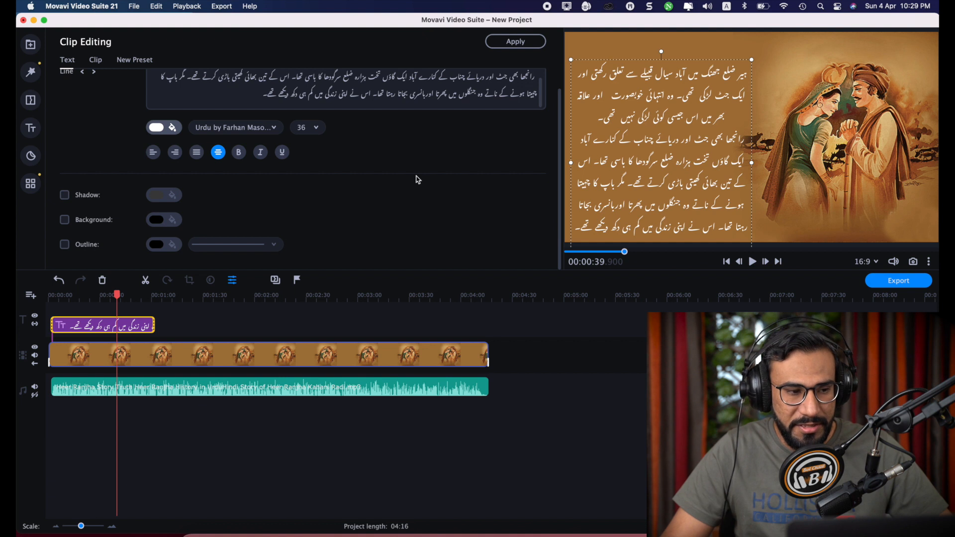
# Step: Try justified alignment on the Urdu title text, and set it to right-aligned
pyautogui.click(196, 154)
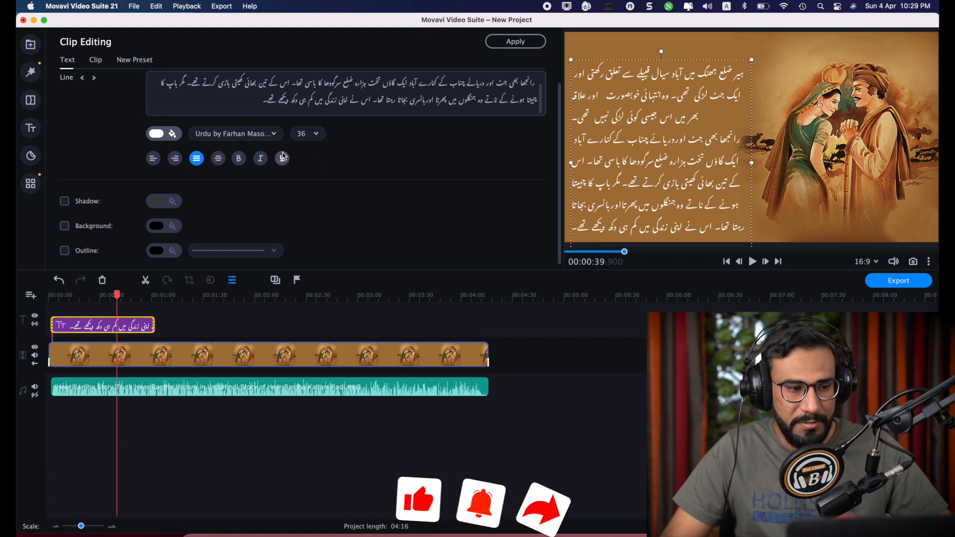
pyautogui.click(174, 158)
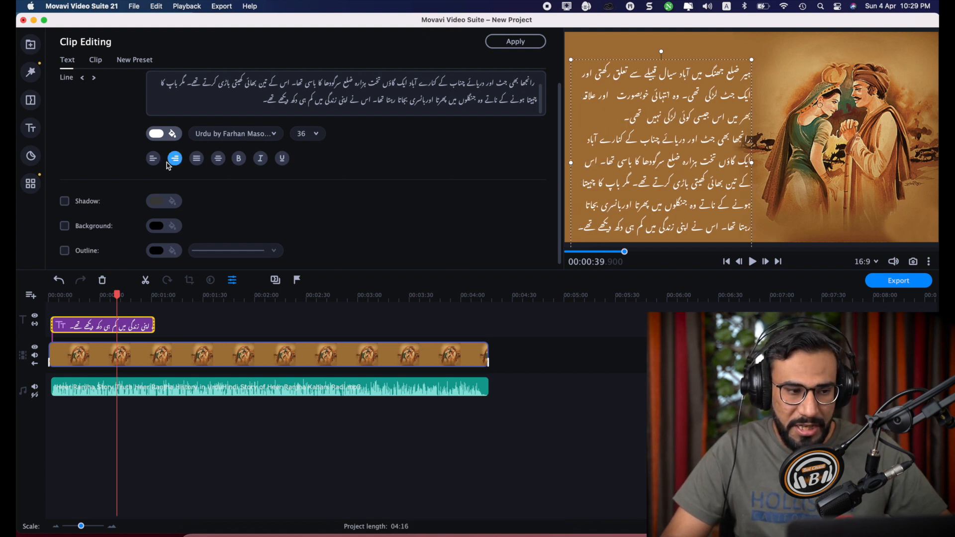
pyautogui.scroll(-1, 301, 224)
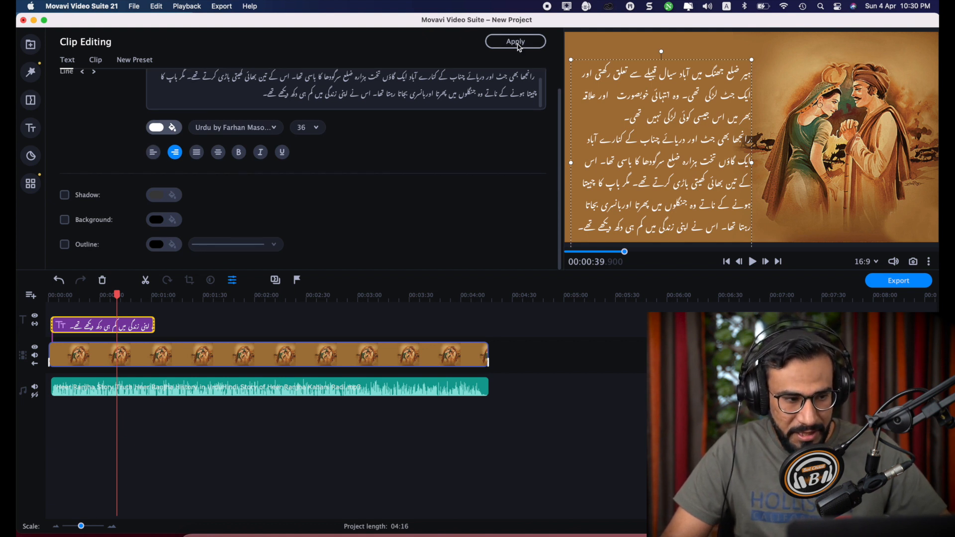
pyautogui.scroll(5, 142, 106)
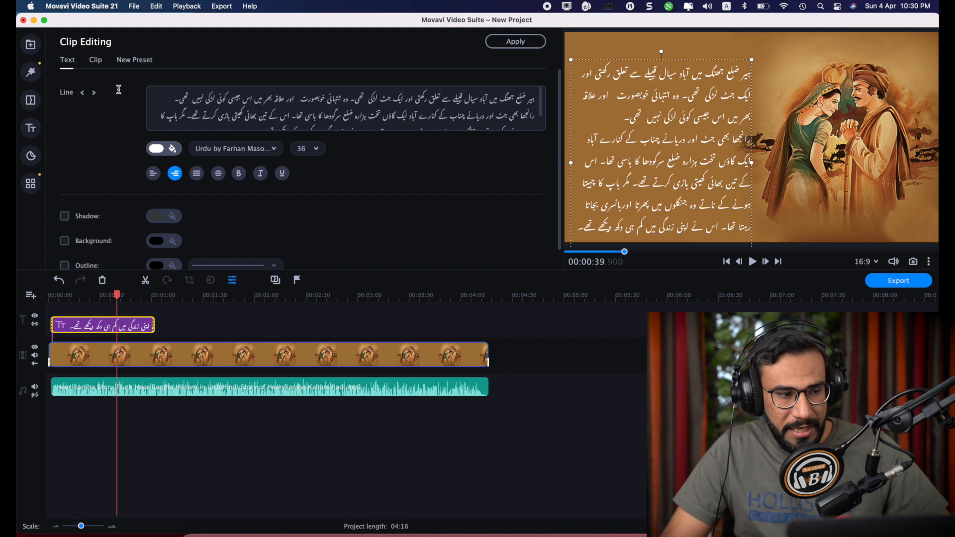
pyautogui.scroll(-2, 118, 92)
pyautogui.scroll(2, 125, 127)
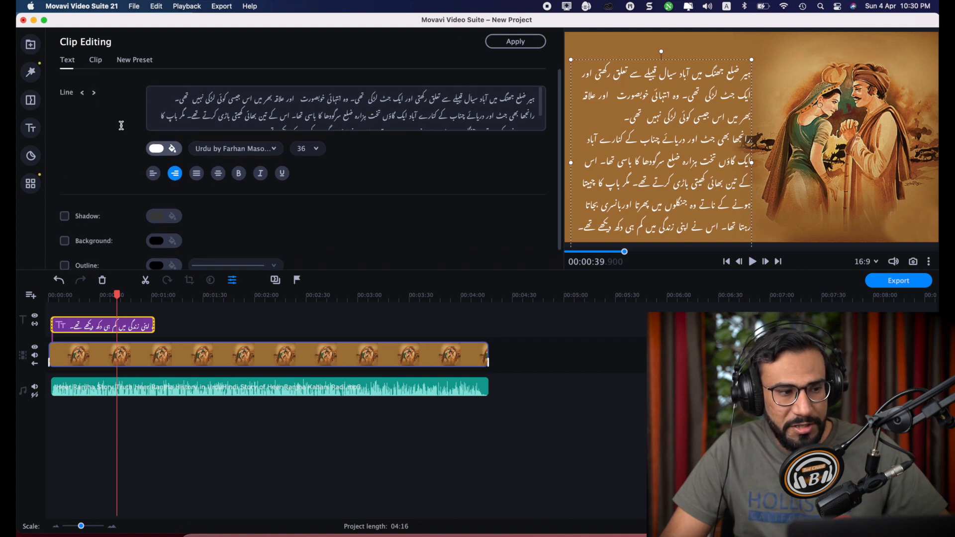
# Step: Apply the title edits and play the project from the start to preview the scrolling text
pyautogui.click(96, 60)
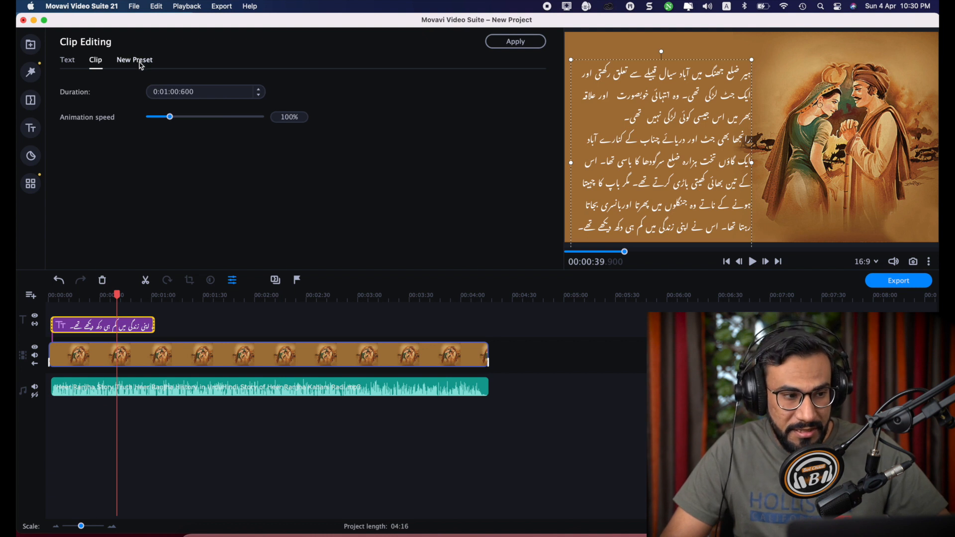
pyautogui.click(522, 47)
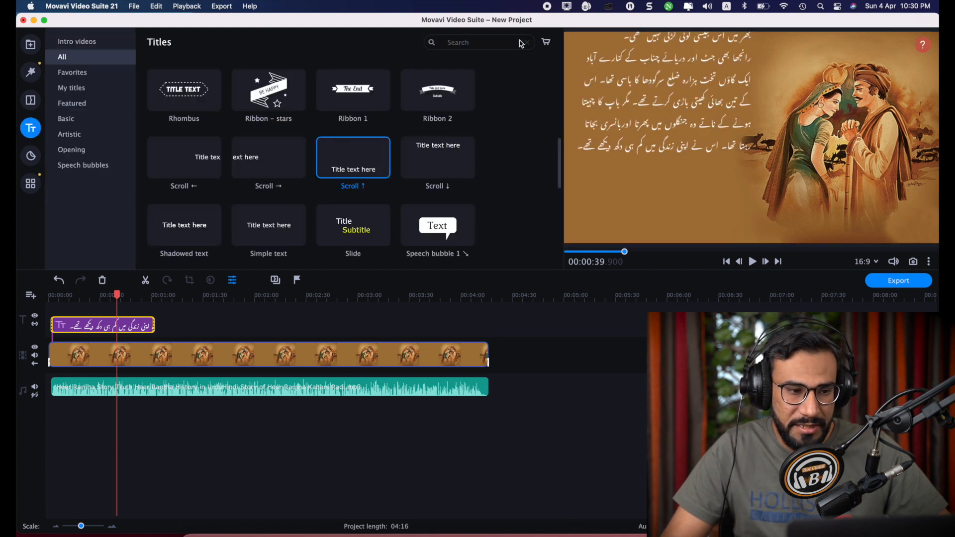
pyautogui.moveTo(117, 296); pyautogui.dragTo(50, 296)
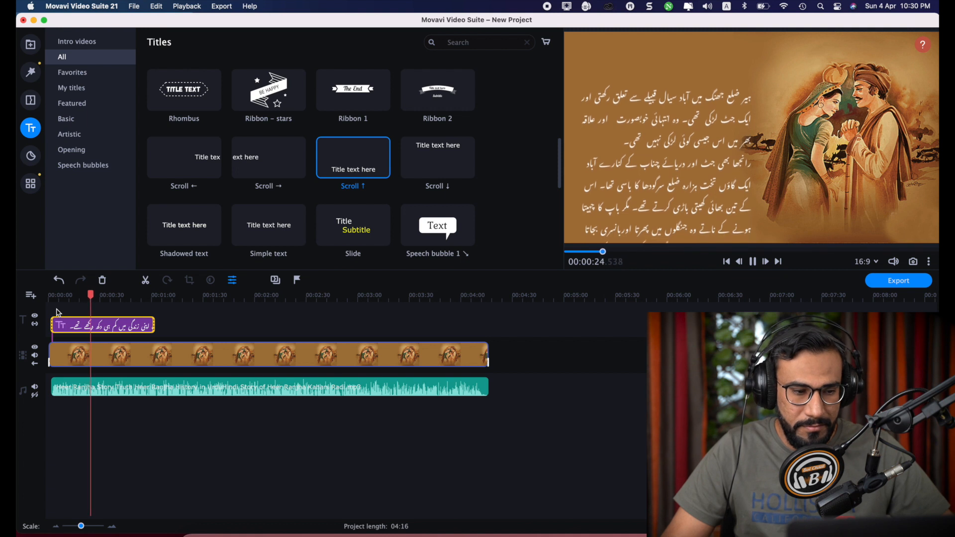
pyautogui.press('space')
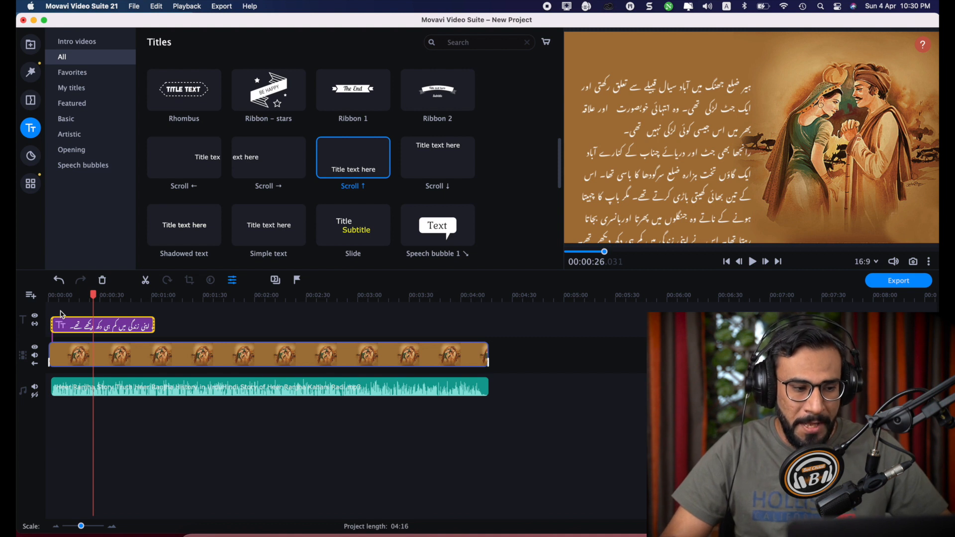
# Step: Add glitters.mp4 from the Heer Ranjha folder in Finder to the timeline, and minimise the folder window
pyautogui.click(199, 534)
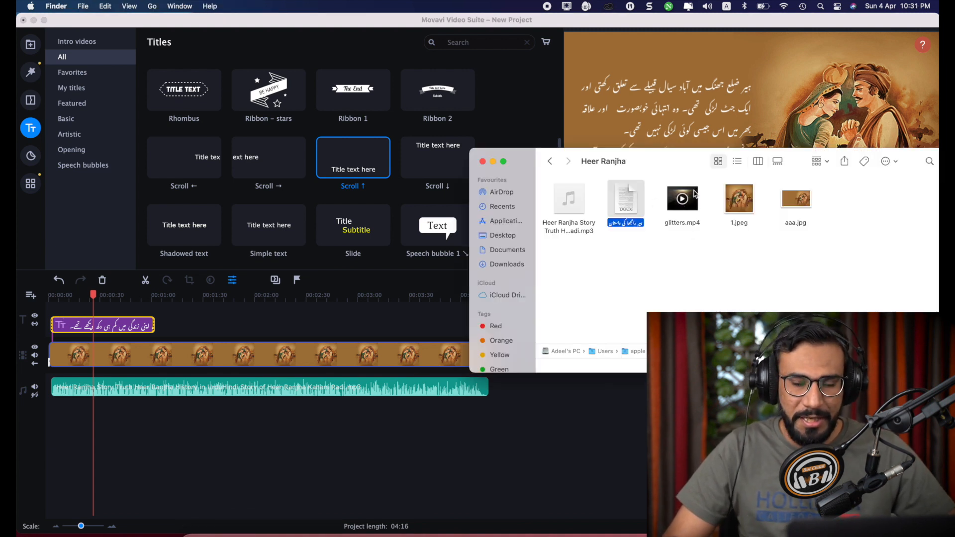
pyautogui.moveTo(688, 195); pyautogui.dragTo(246, 312)
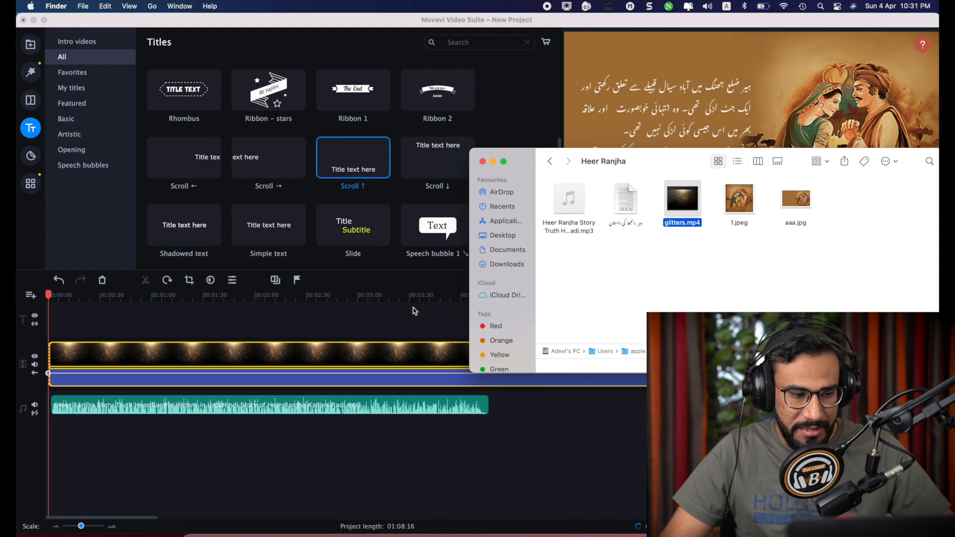
pyautogui.hscroll(5, 371, 338)
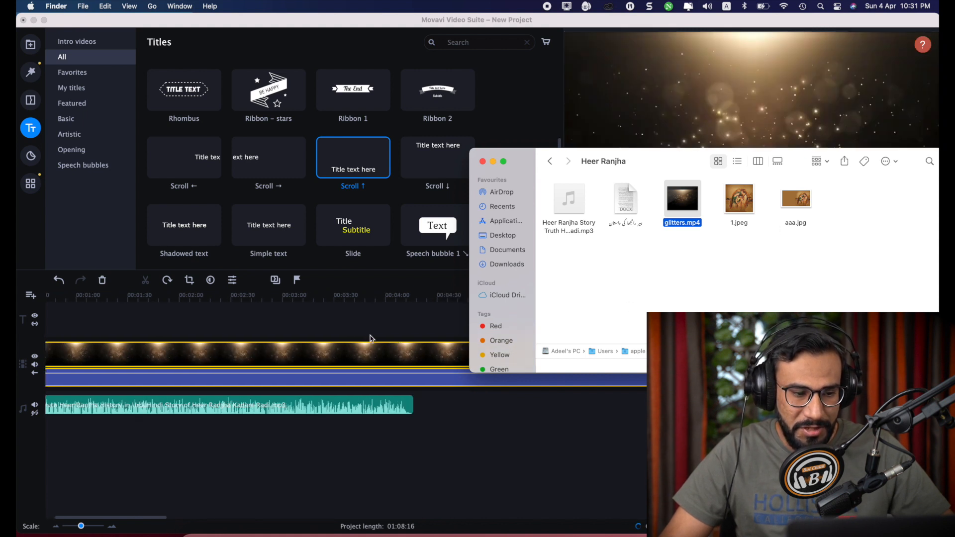
pyautogui.hscroll(-5, 371, 338)
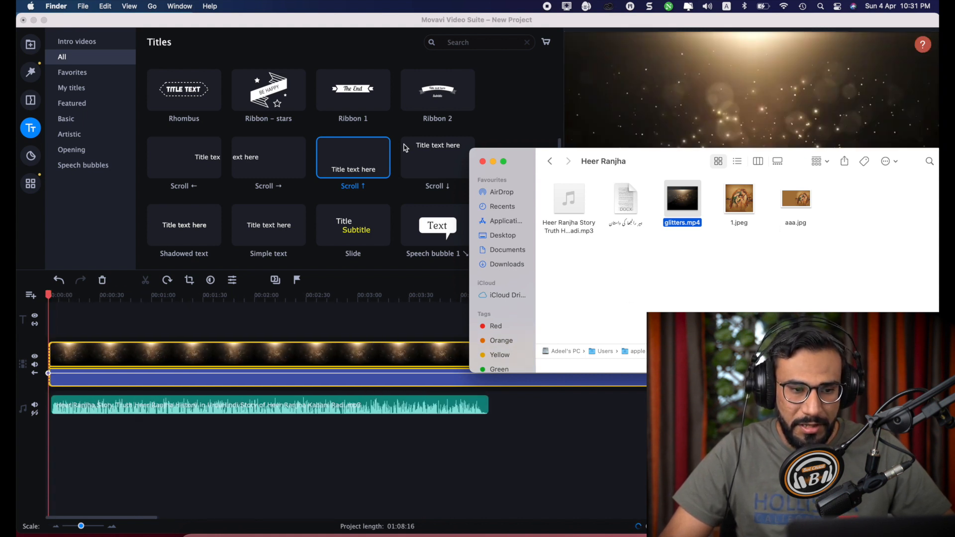
pyautogui.click(493, 162)
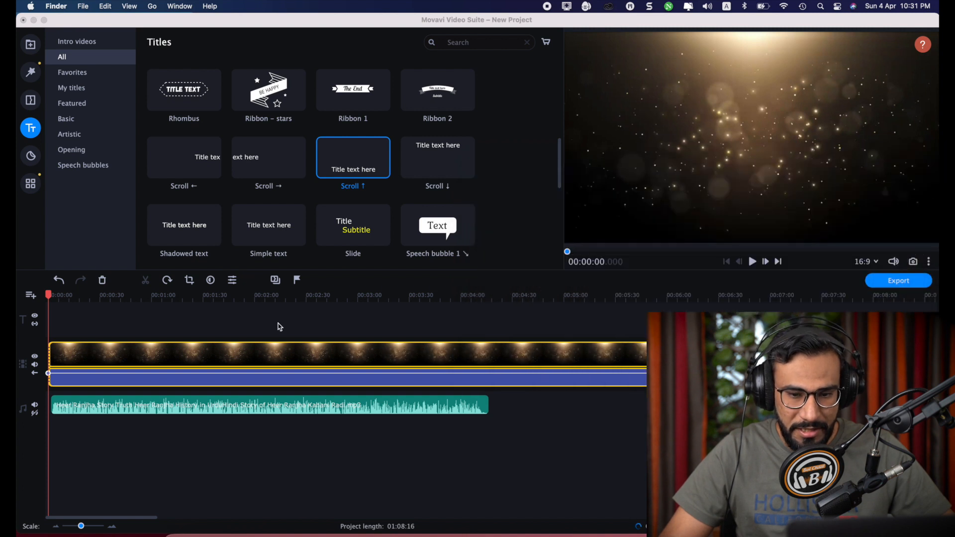
# Step: Move the glitters.mp4 clip onto an overlay track above the couple's picture, starting near the beginning of the timeline
pyautogui.click(243, 352)
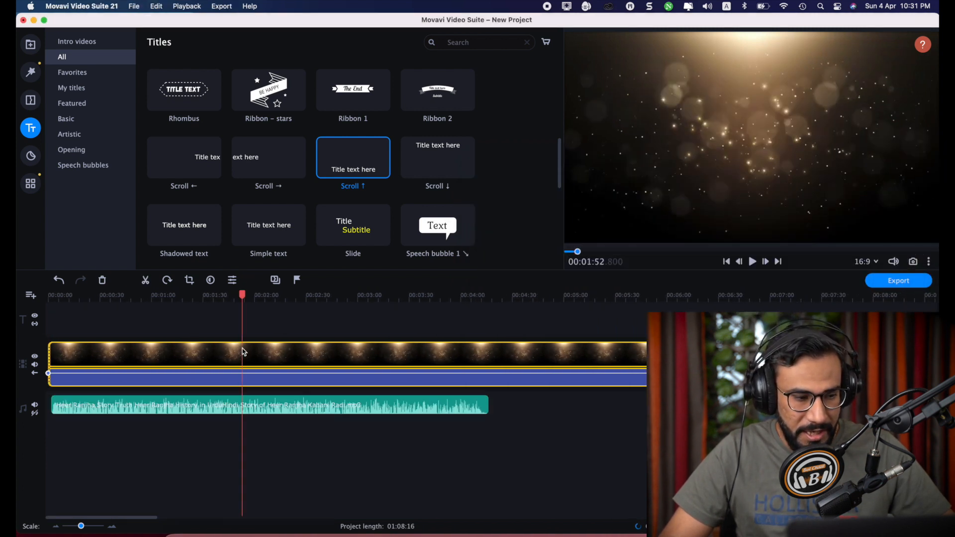
pyautogui.hscroll(3, 111, 348)
pyautogui.moveTo(85, 357)
pyautogui.mouseDown()
pyautogui.moveTo(111, 337)
pyautogui.moveTo(111, 314)
pyautogui.moveTo(122, 357)
pyautogui.moveTo(72, 359)
pyautogui.moveTo(96, 369)
pyautogui.mouseUp()
pyautogui.click(71, 412)
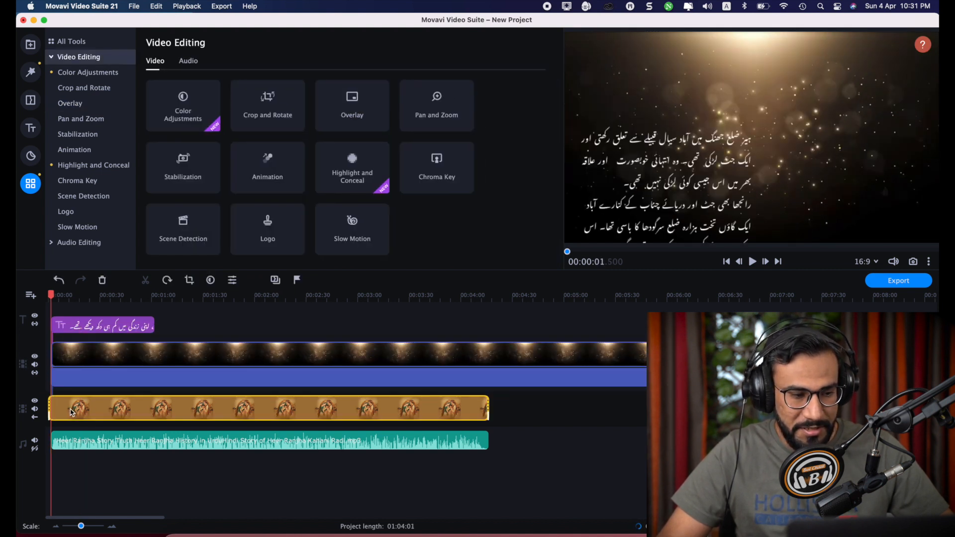
pyautogui.click(81, 364)
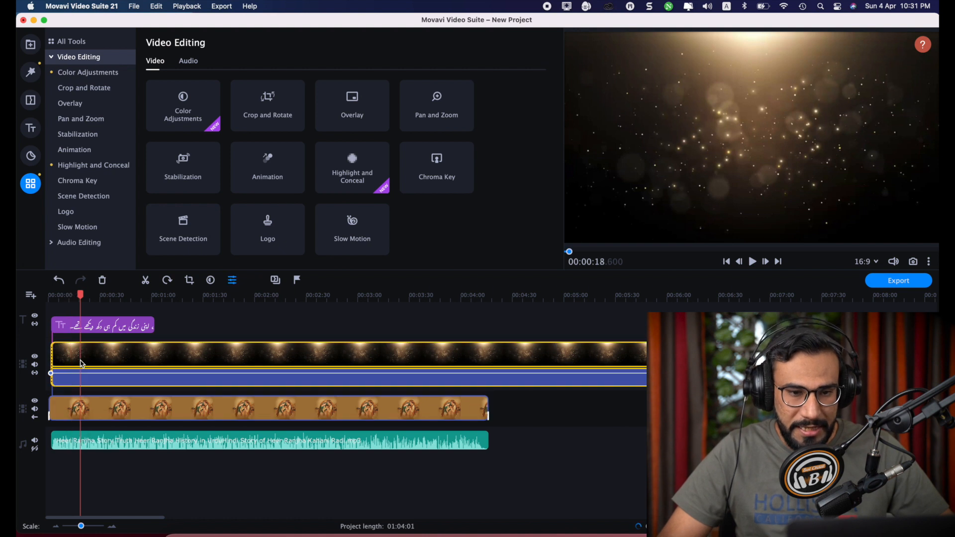
pyautogui.click(98, 326)
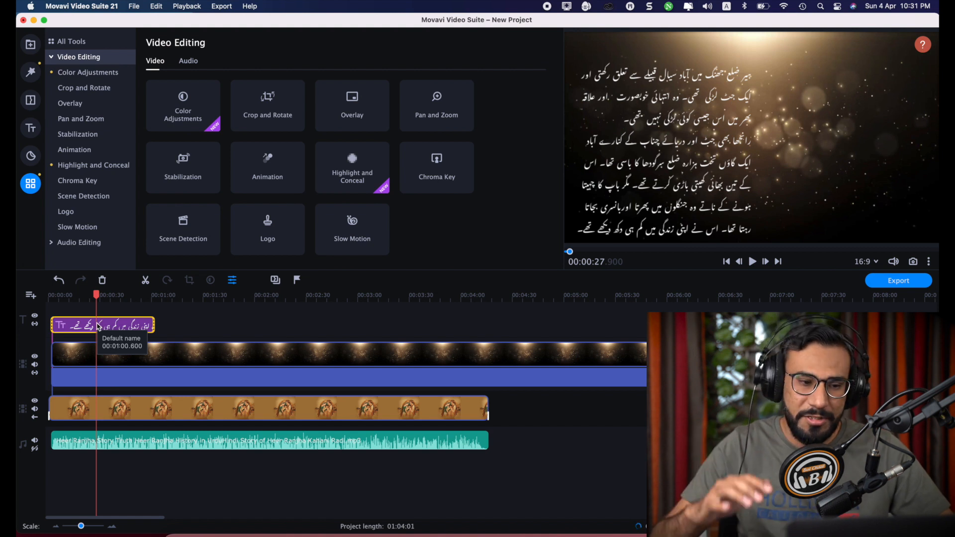
# Step: Set the opacity of the glitters.mp4 overlay clip to 50%
pyautogui.click(333, 358)
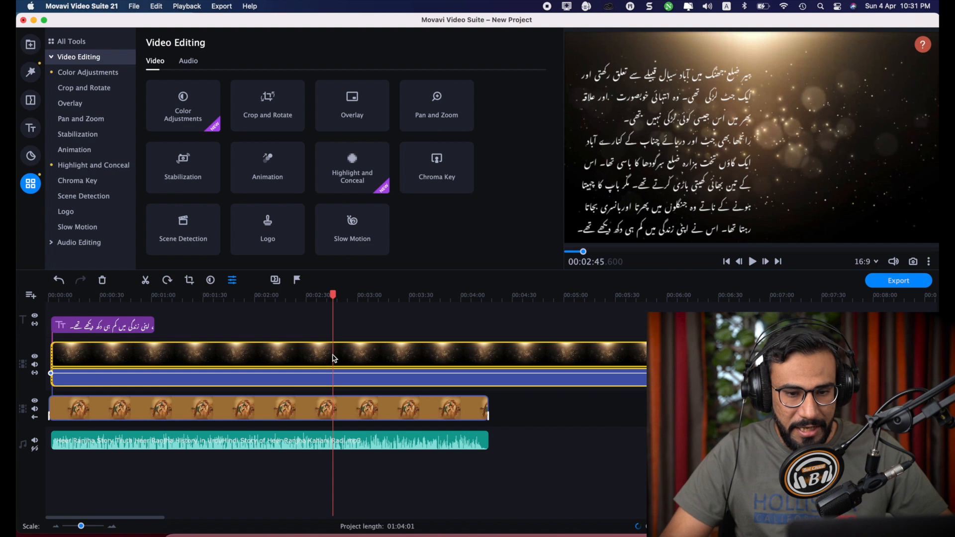
pyautogui.doubleClick(334, 358)
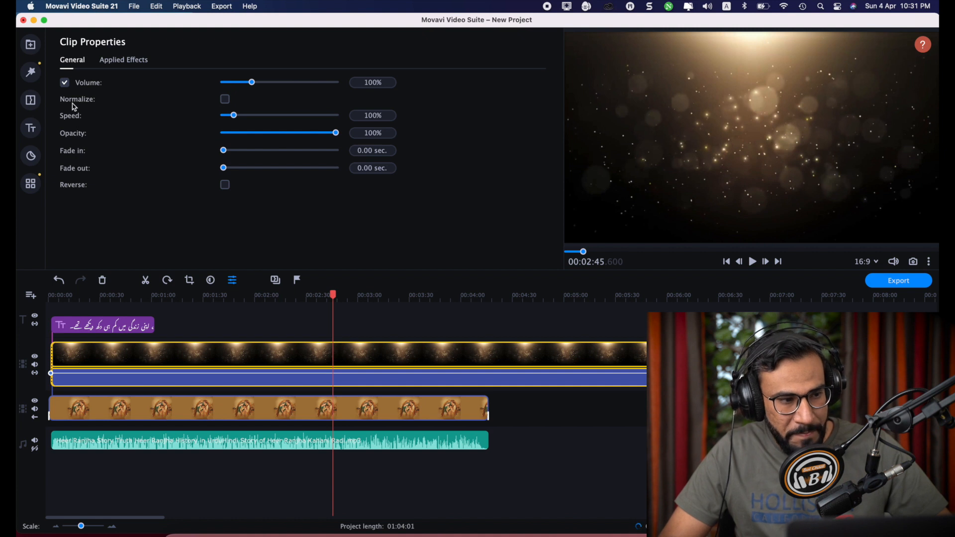
pyautogui.moveTo(338, 135); pyautogui.dragTo(258, 137)
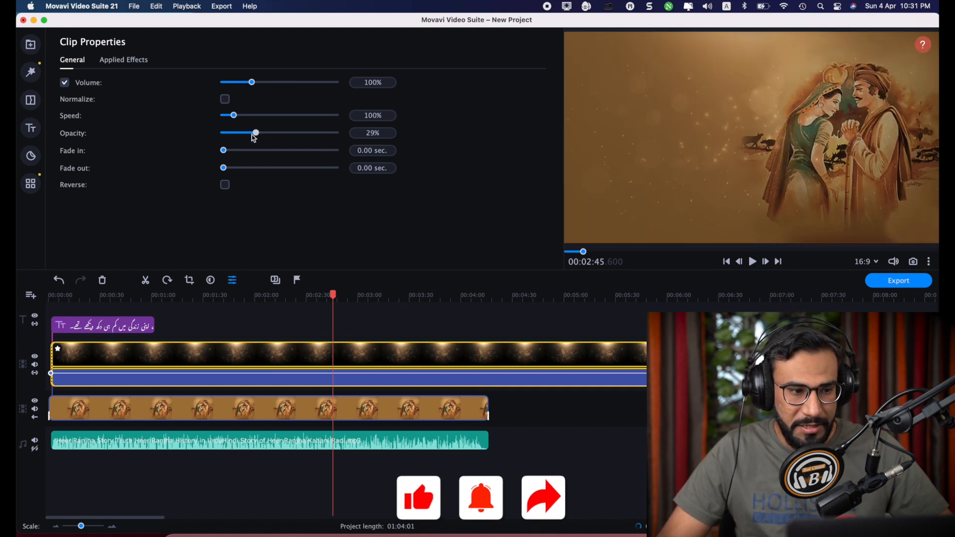
pyautogui.moveTo(256, 134); pyautogui.dragTo(269, 136)
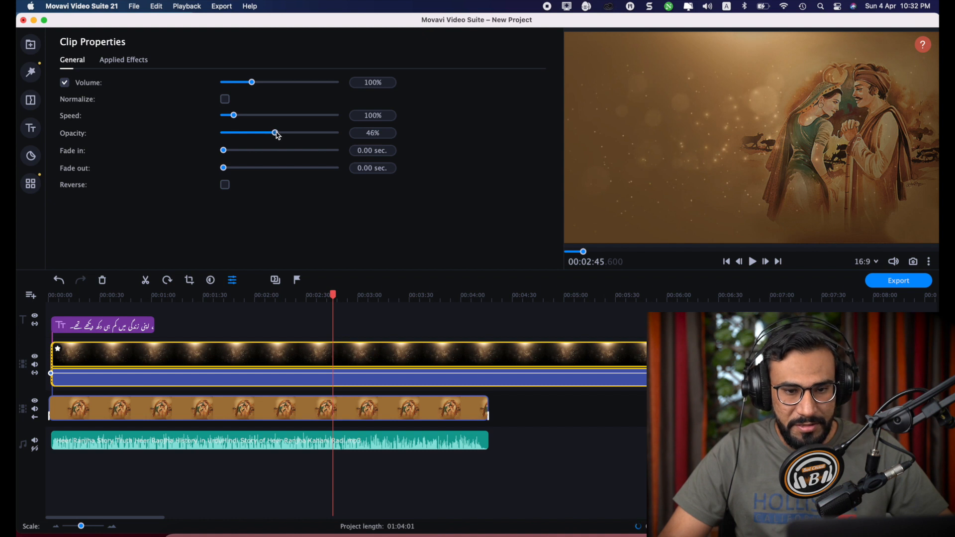
pyautogui.moveTo(281, 135); pyautogui.dragTo(282, 134)
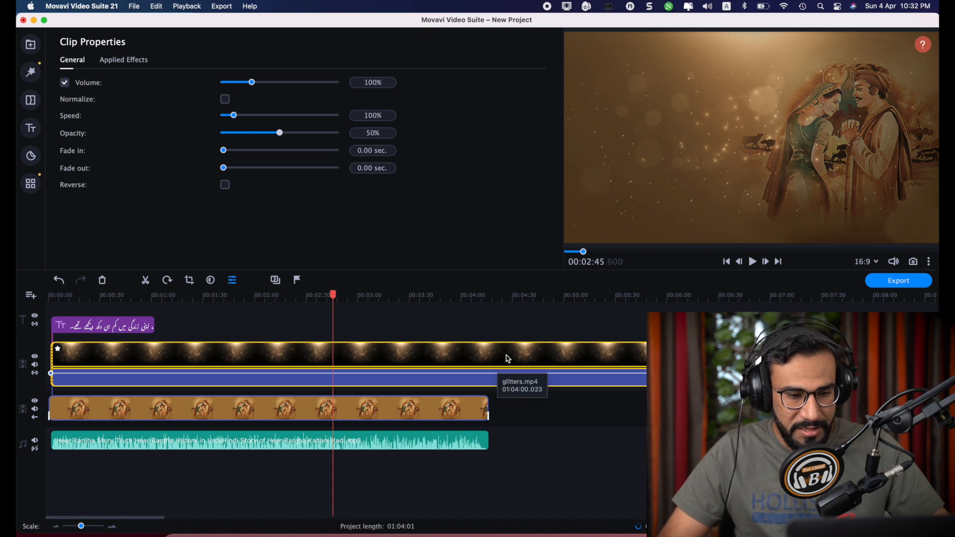
# Step: Split the glitters.mp4 clip at the end of the narration, about 00:04:15.900, and delete the excess part
pyautogui.moveTo(329, 294); pyautogui.dragTo(487, 304)
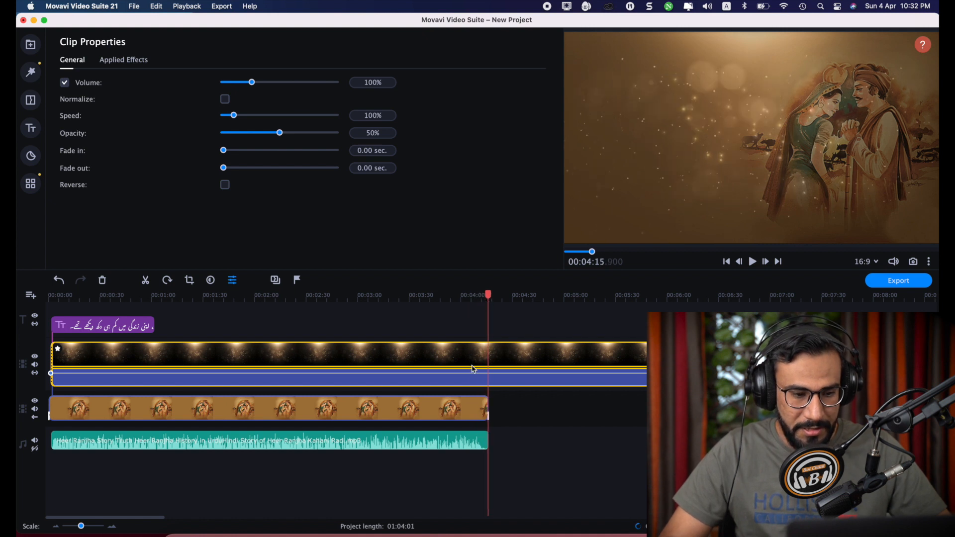
pyautogui.press('super+b')
pyautogui.click(498, 357)
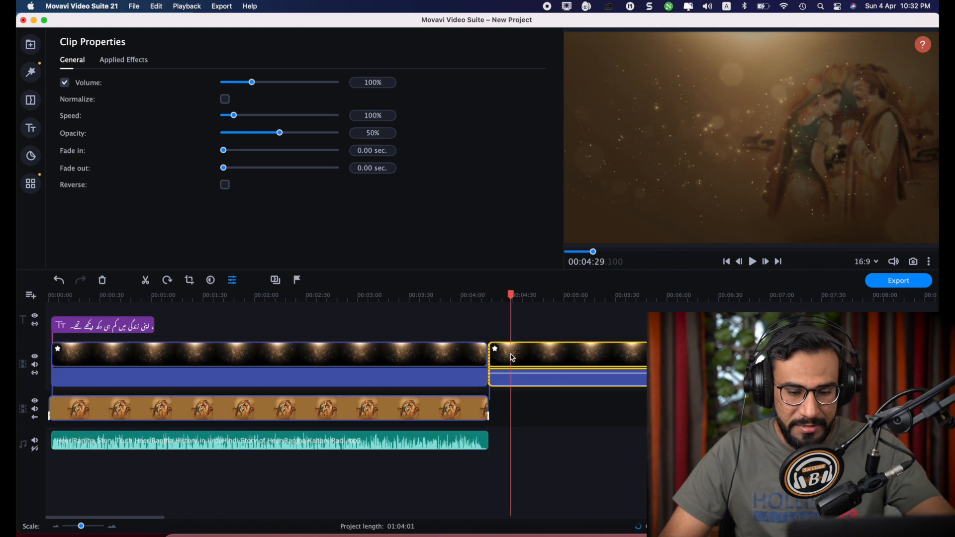
pyautogui.press('Delete')
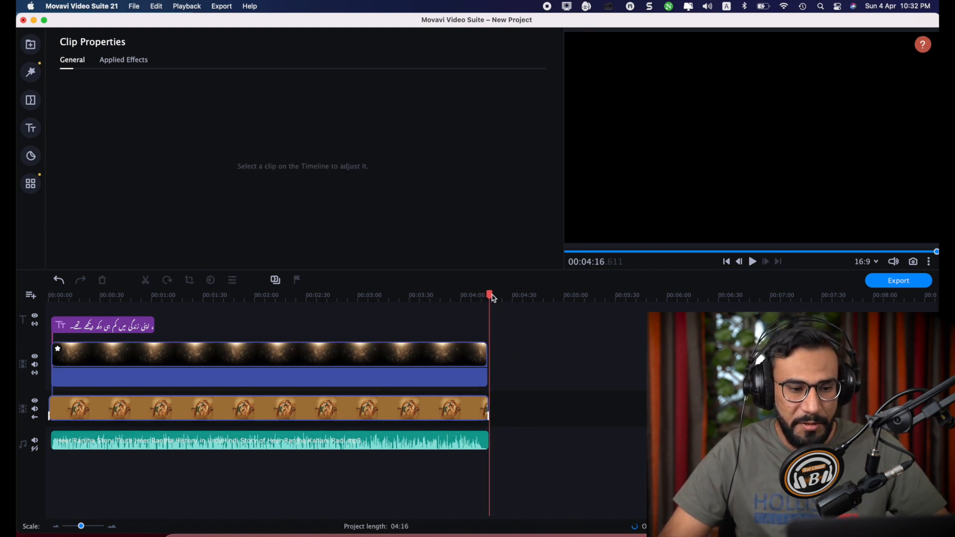
# Step: Play the project from the start to check the glitter overlay with the scrolling text
pyautogui.moveTo(473, 295); pyautogui.dragTo(45, 296)
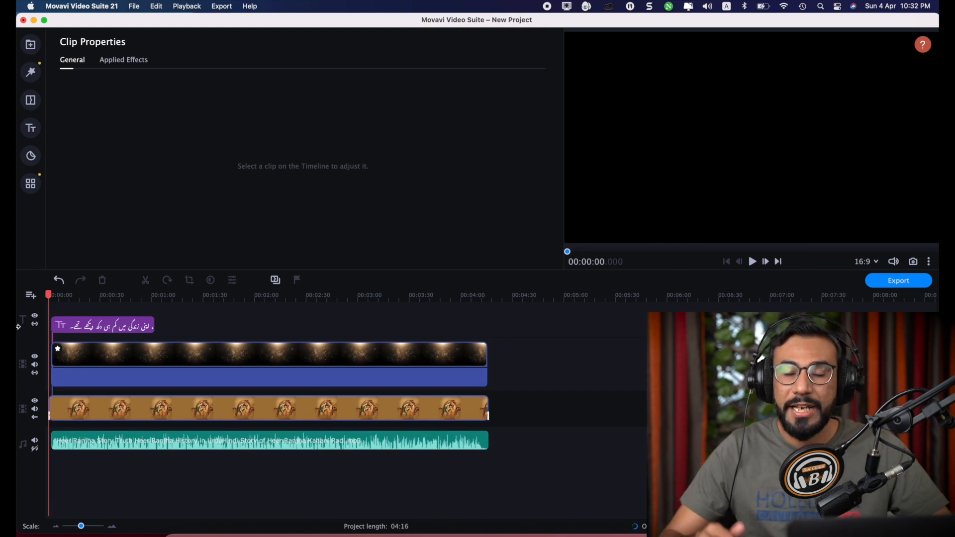
pyautogui.press('space')
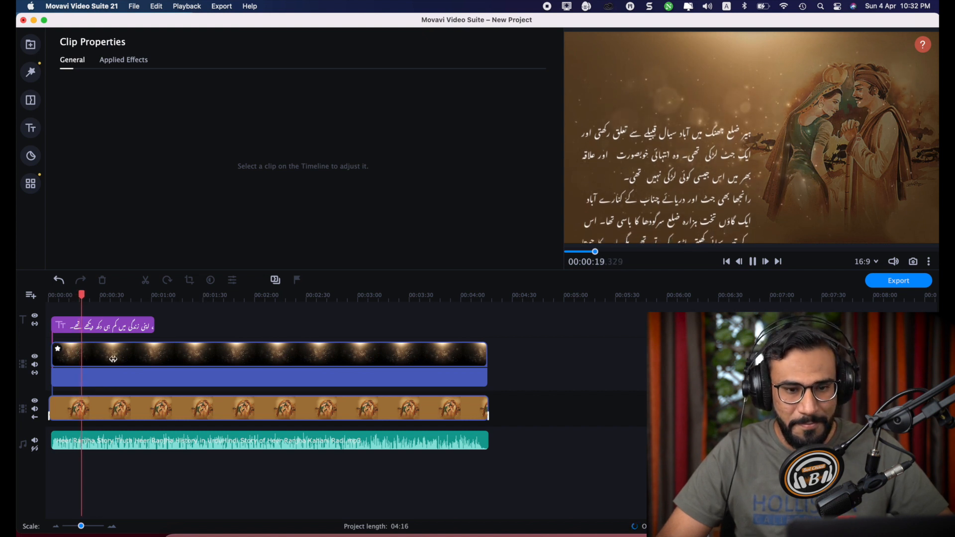
pyautogui.press('space')
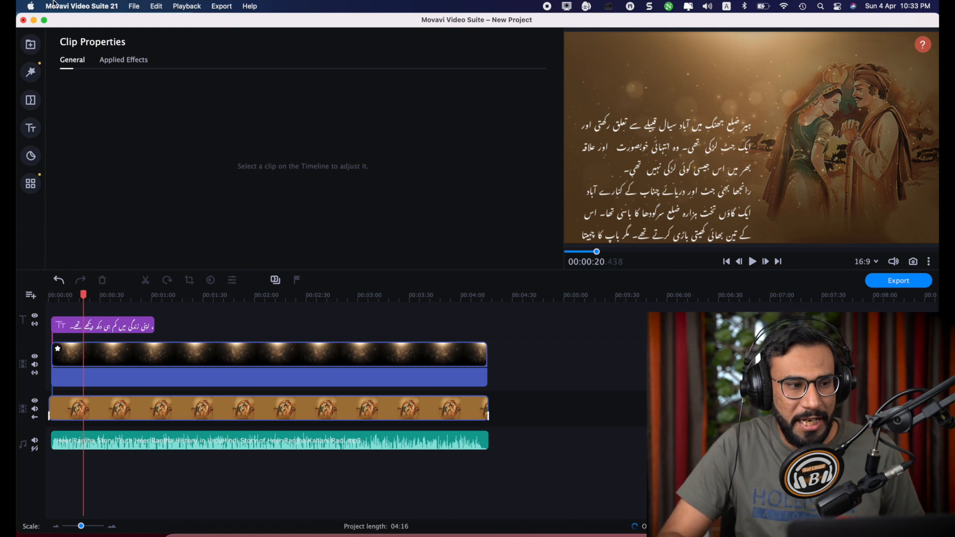
# Step: Start exporting the finished movie
pyautogui.click(135, 7)
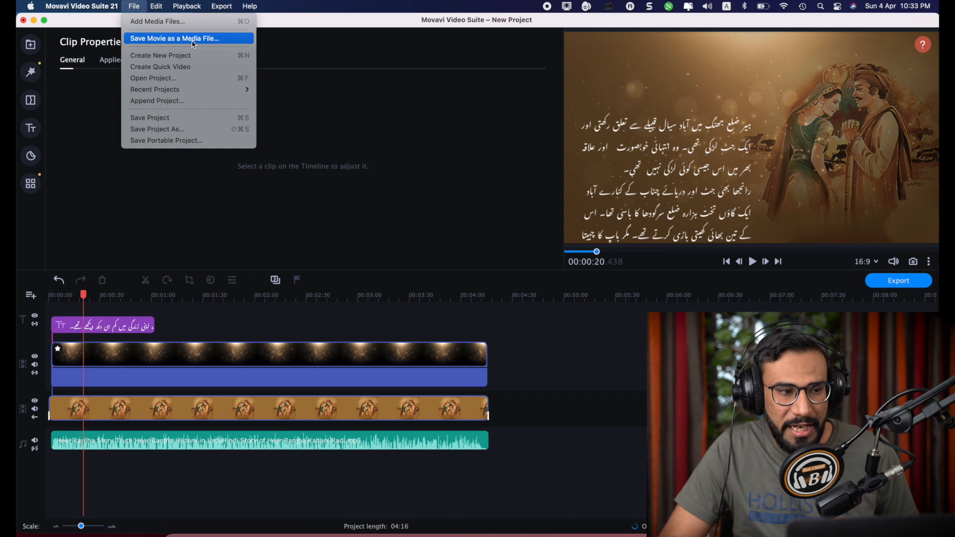
pyautogui.click(899, 284)
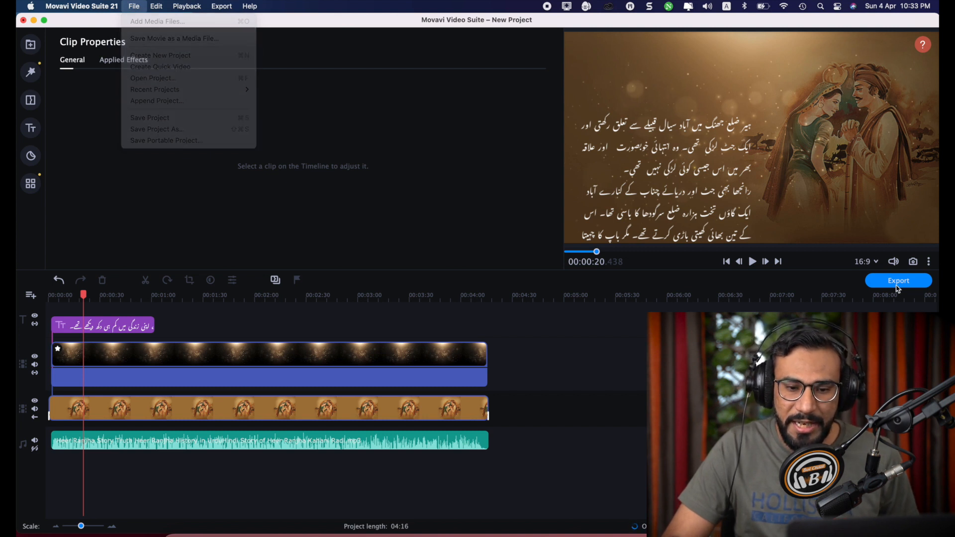